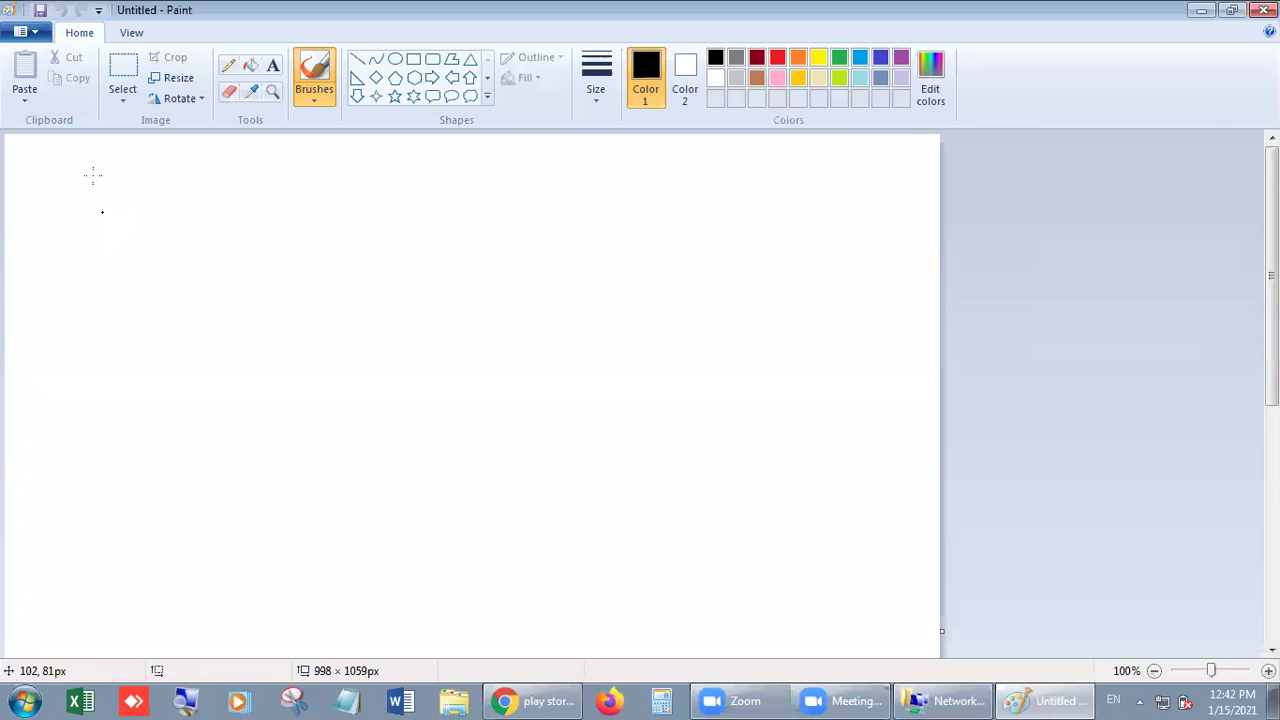
pyautogui.click(126, 38)
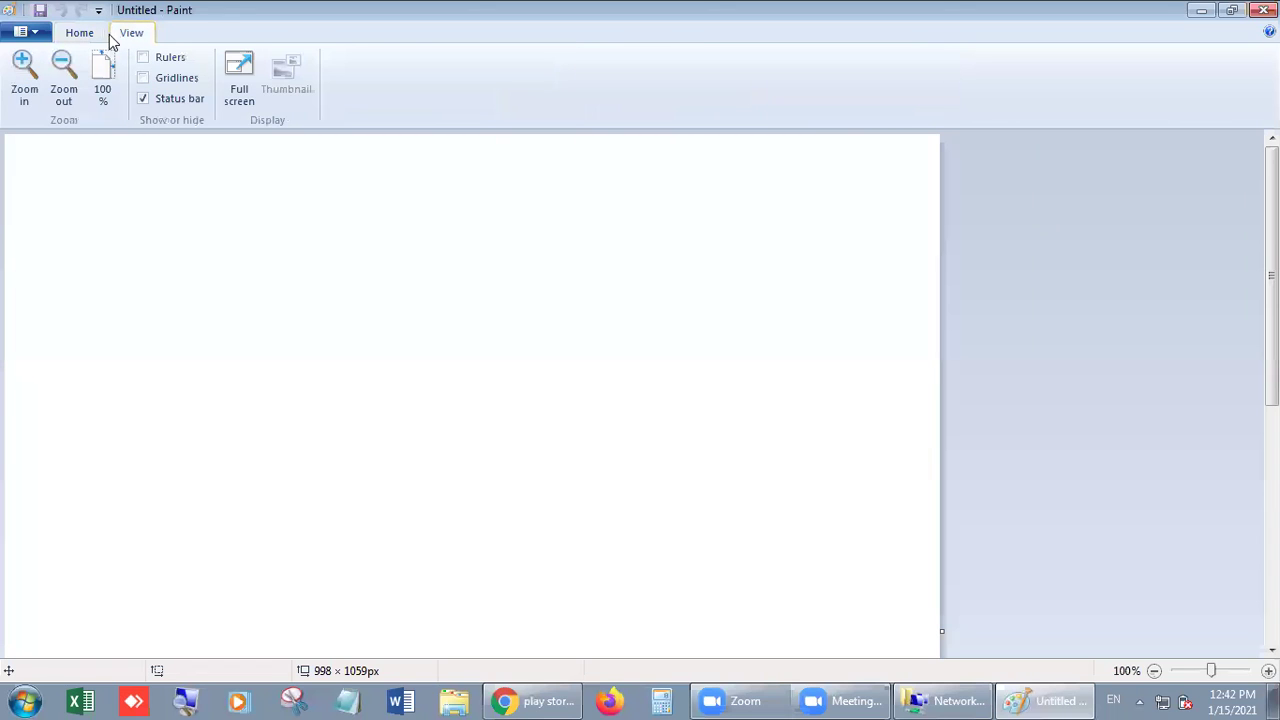
pyautogui.click(82, 35)
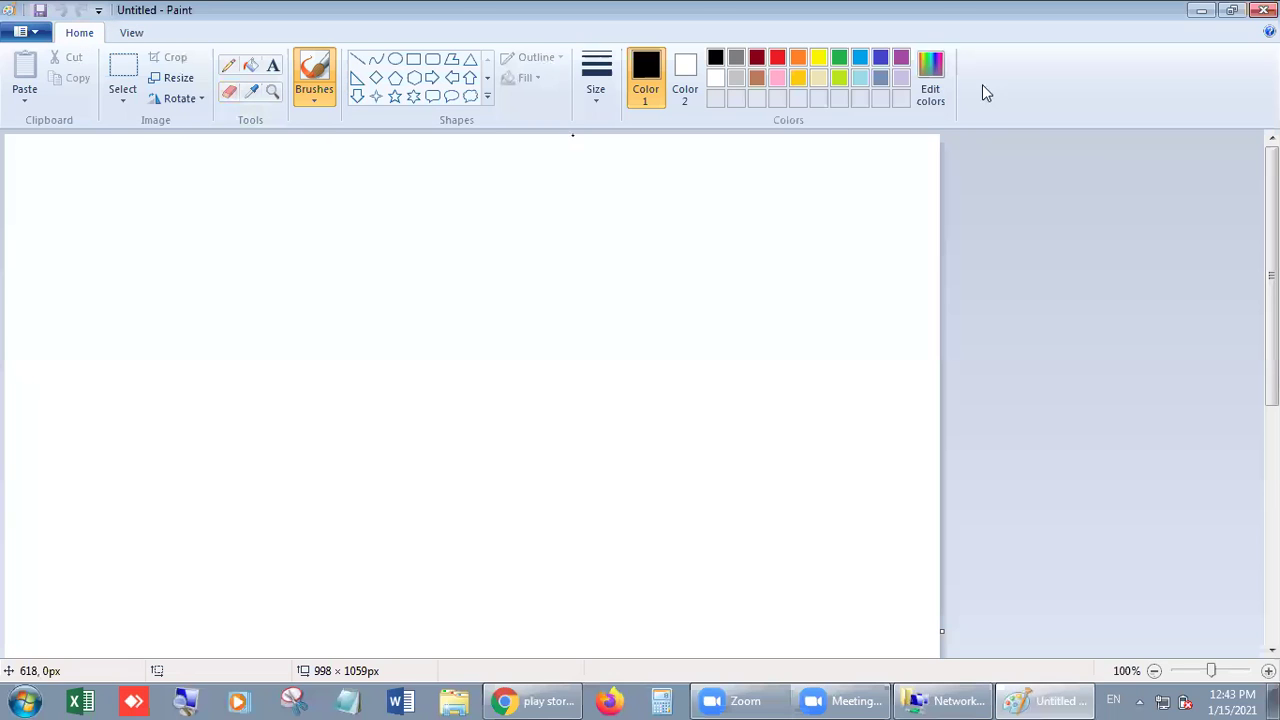
pyautogui.click(131, 34)
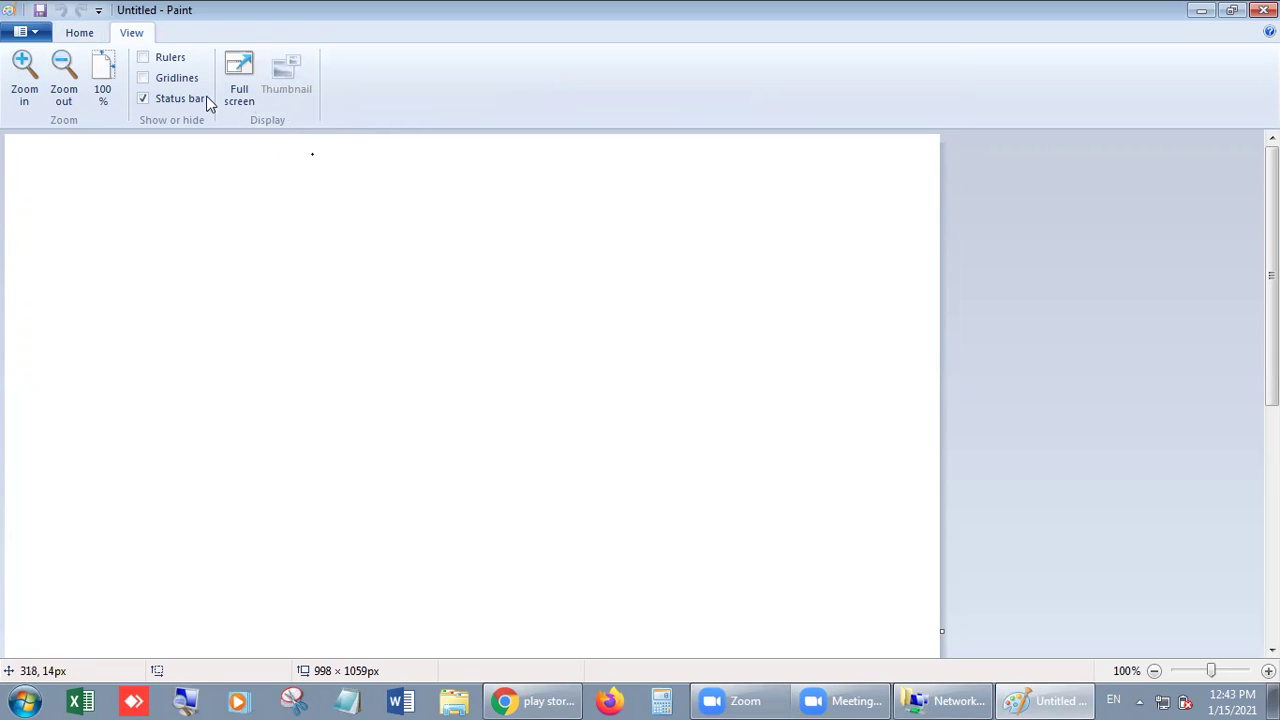
pyautogui.click(78, 34)
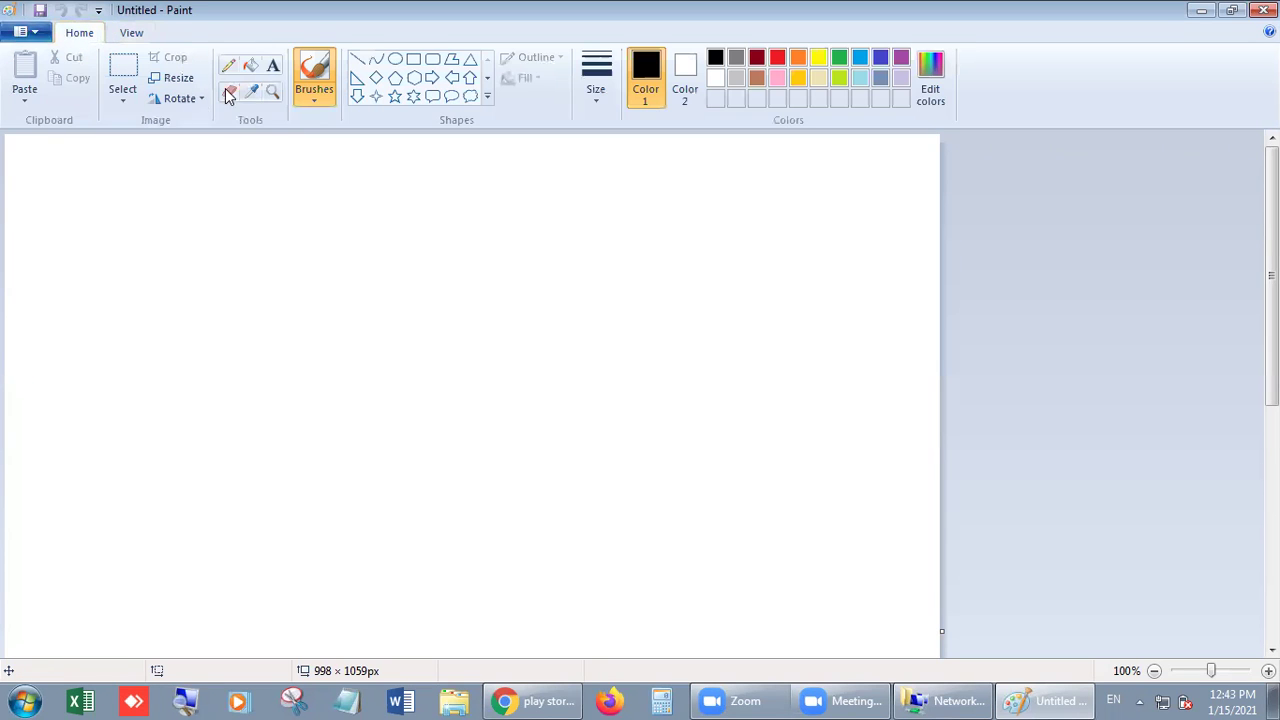
# Draw a hexagon about 221 × 234 px with a dark red outline and fill it with yellow.
pyautogui.click(414, 77)
pyautogui.moveTo(145, 243); pyautogui.dragTo(352, 460)
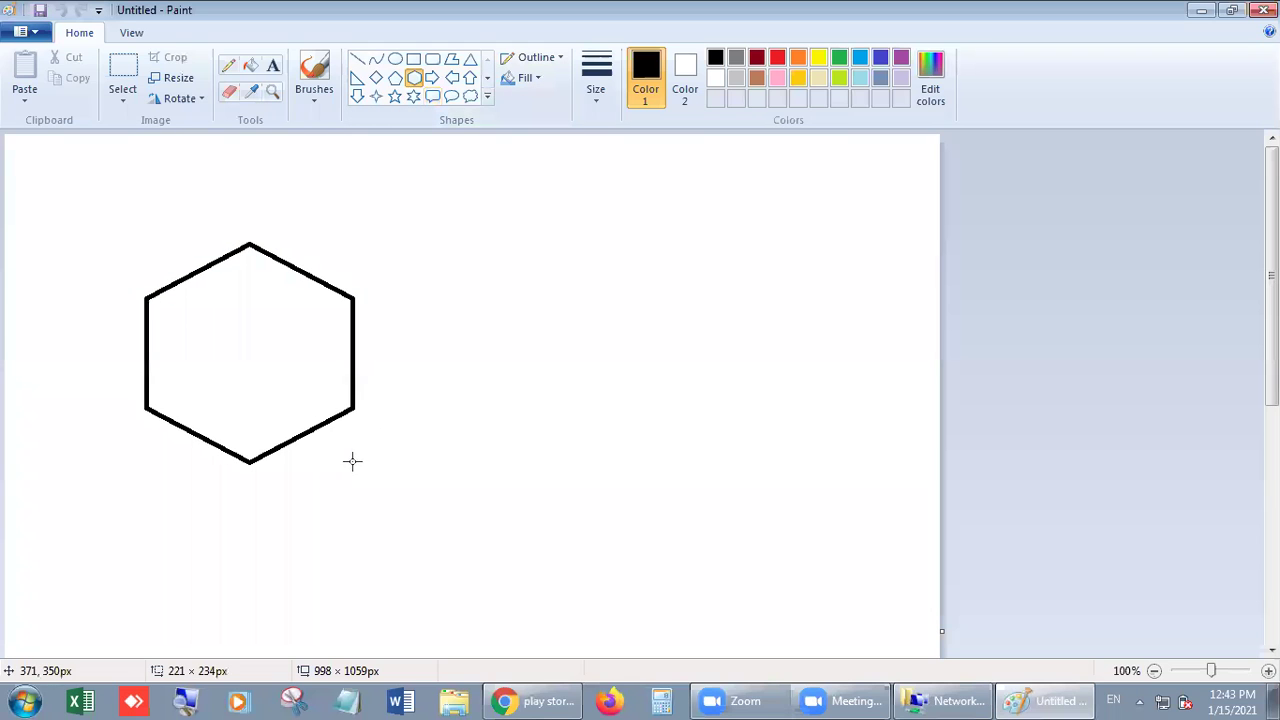
pyautogui.click(760, 58)
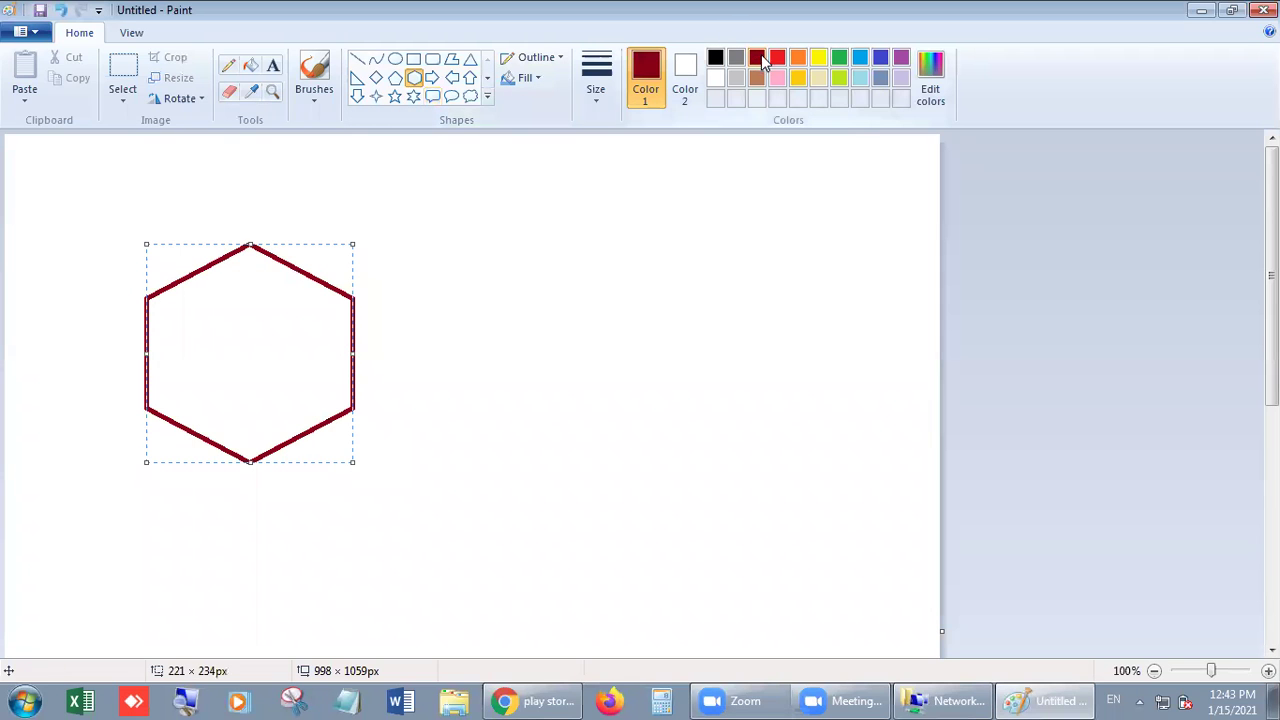
pyautogui.click(250, 67)
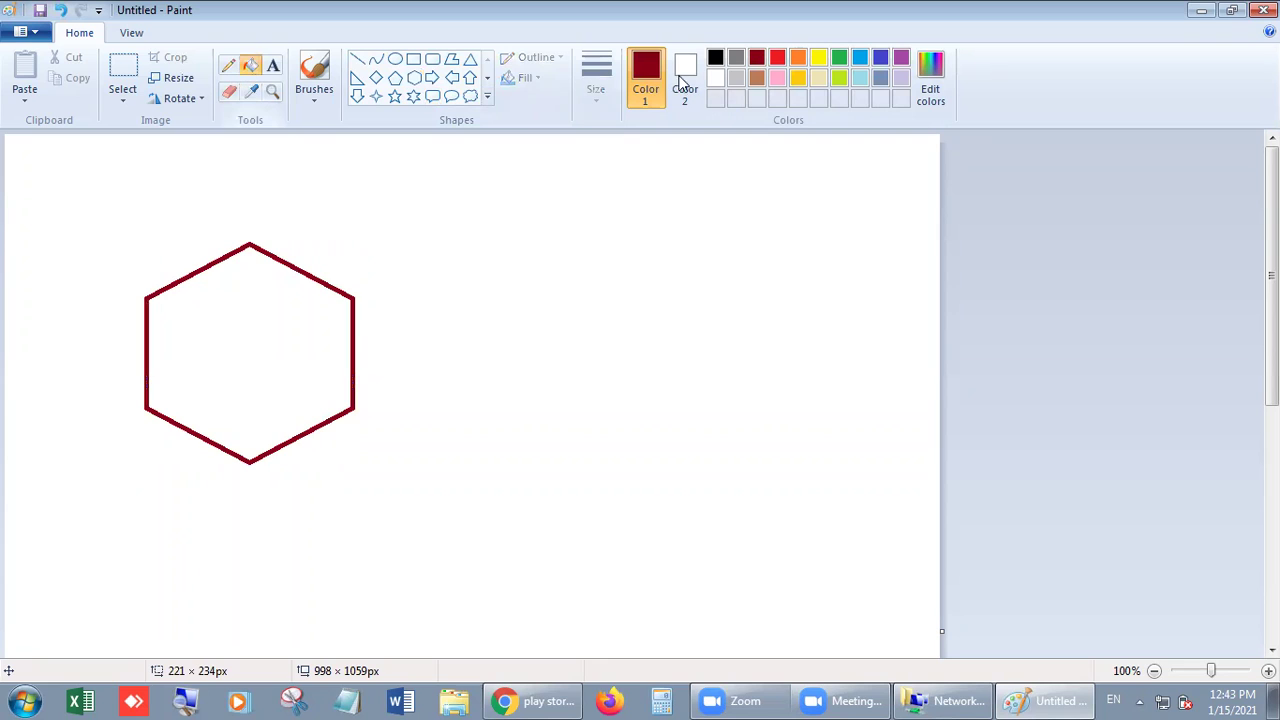
pyautogui.click(818, 58)
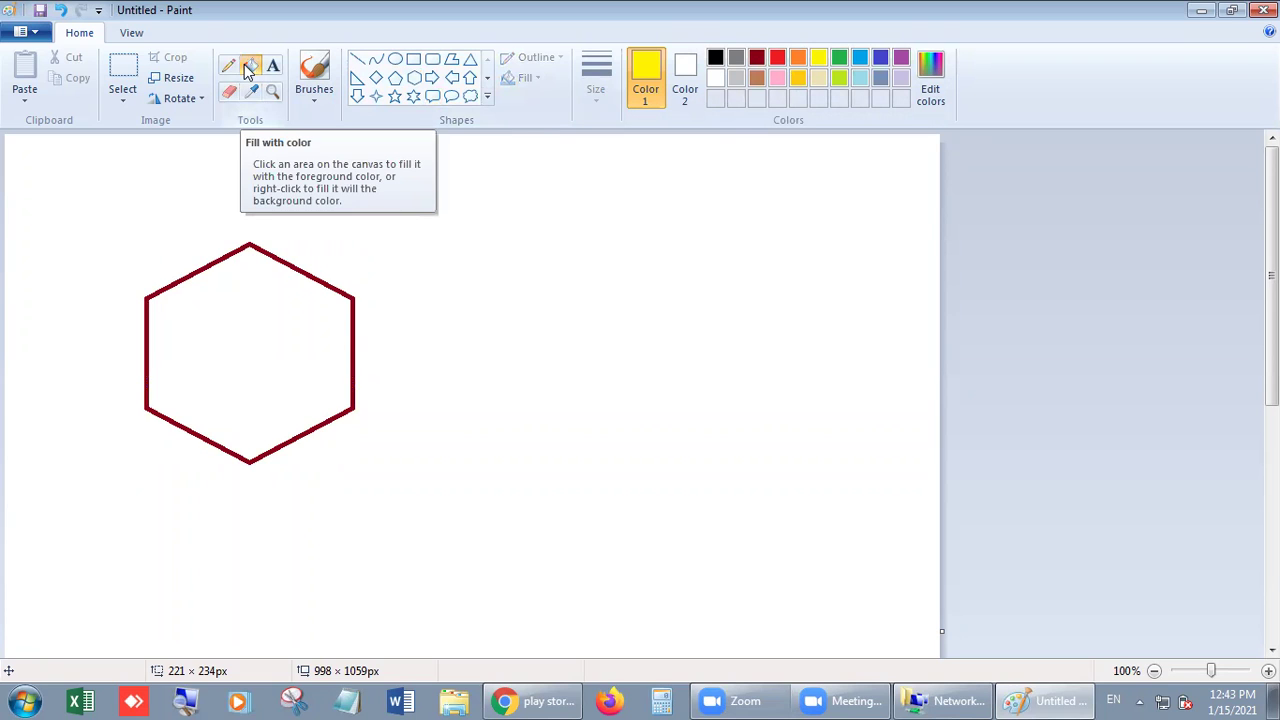
pyautogui.click(245, 332)
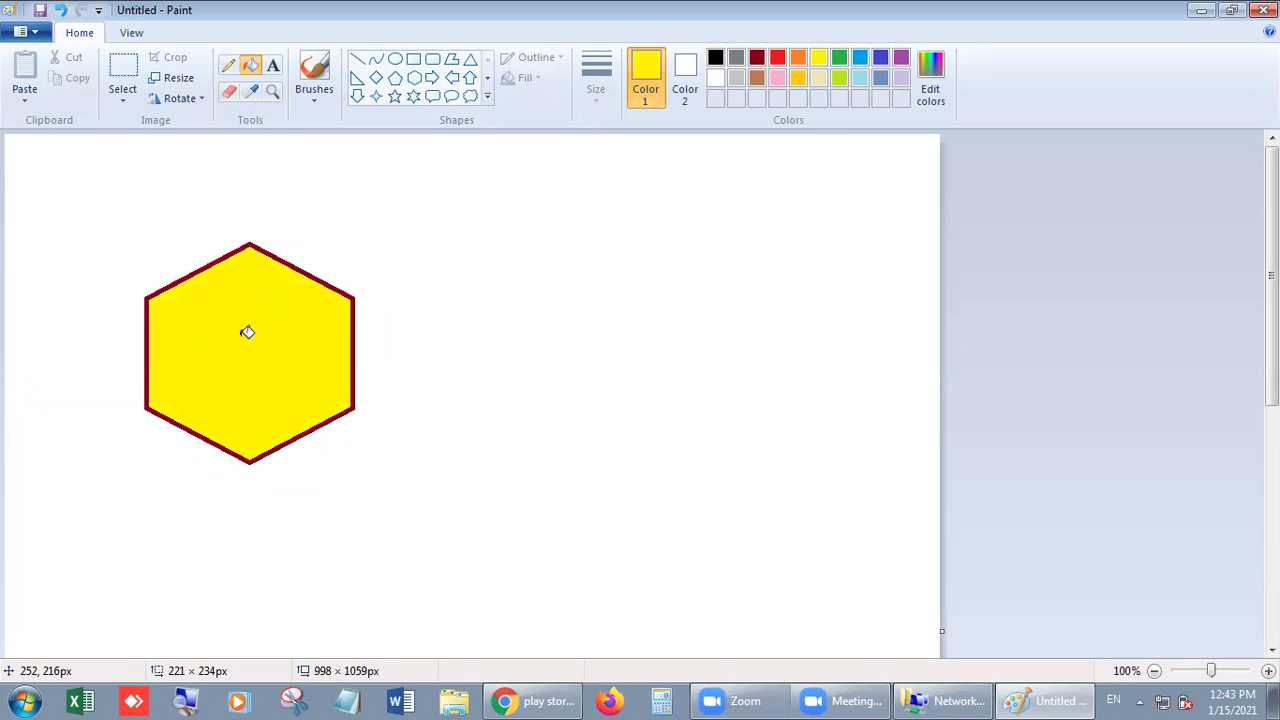
pyautogui.click(129, 104)
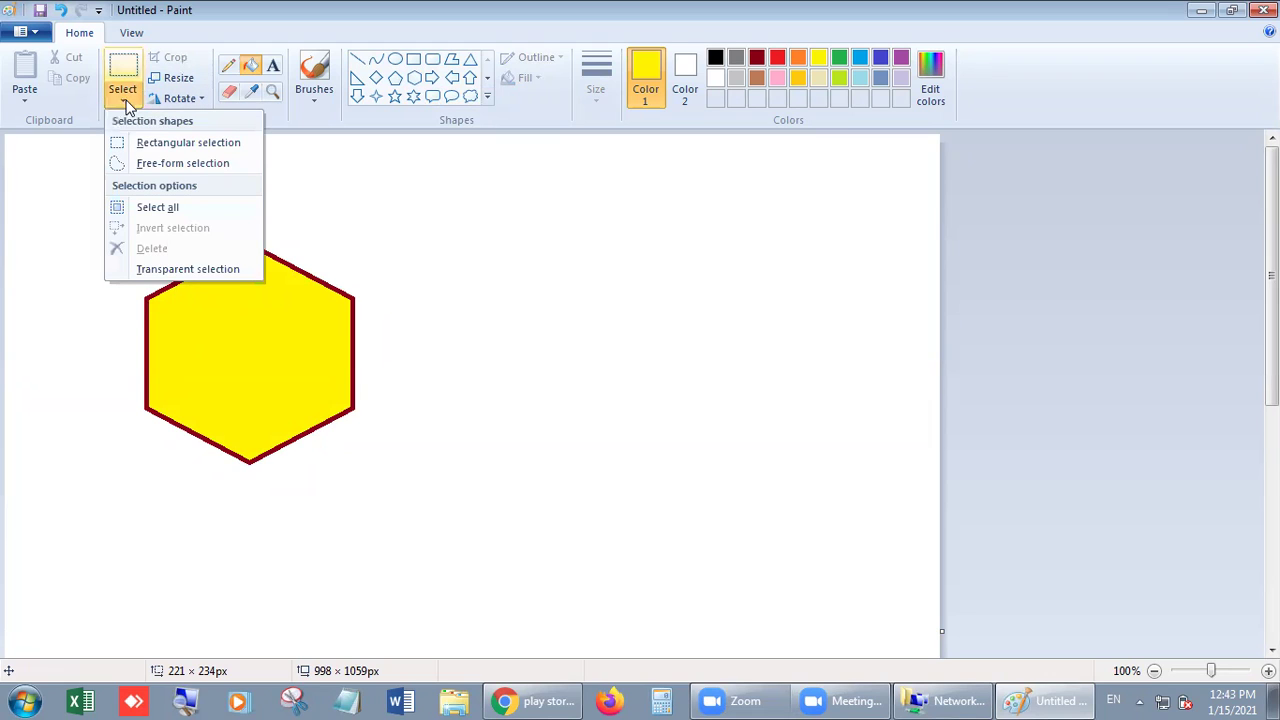
pyautogui.click(218, 143)
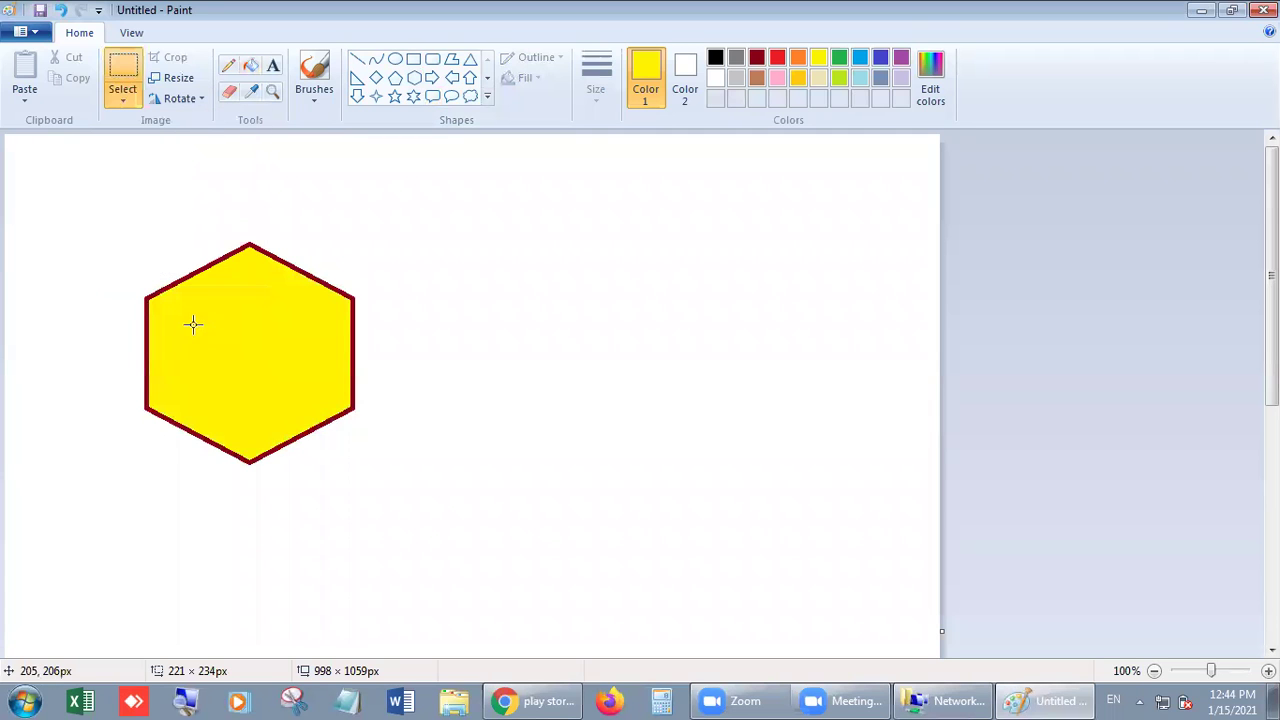
pyautogui.moveTo(188, 305); pyautogui.dragTo(311, 402)
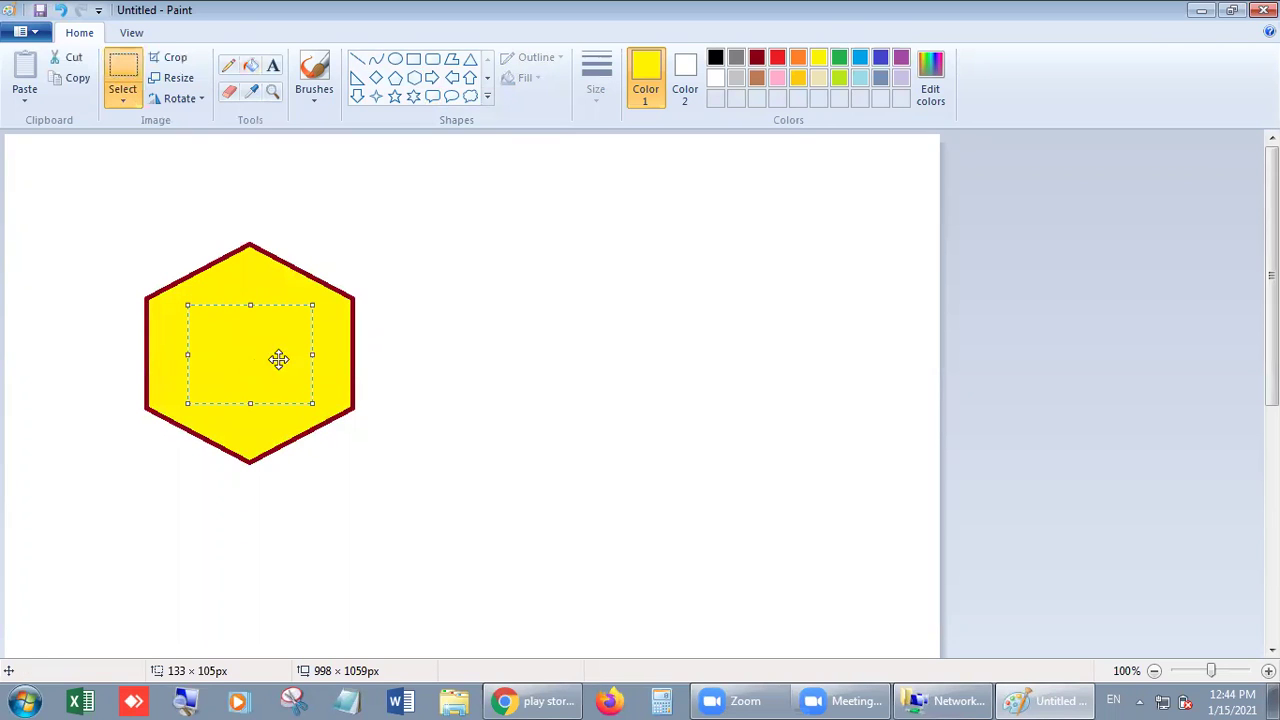
pyautogui.moveTo(254, 348); pyautogui.dragTo(491, 349)
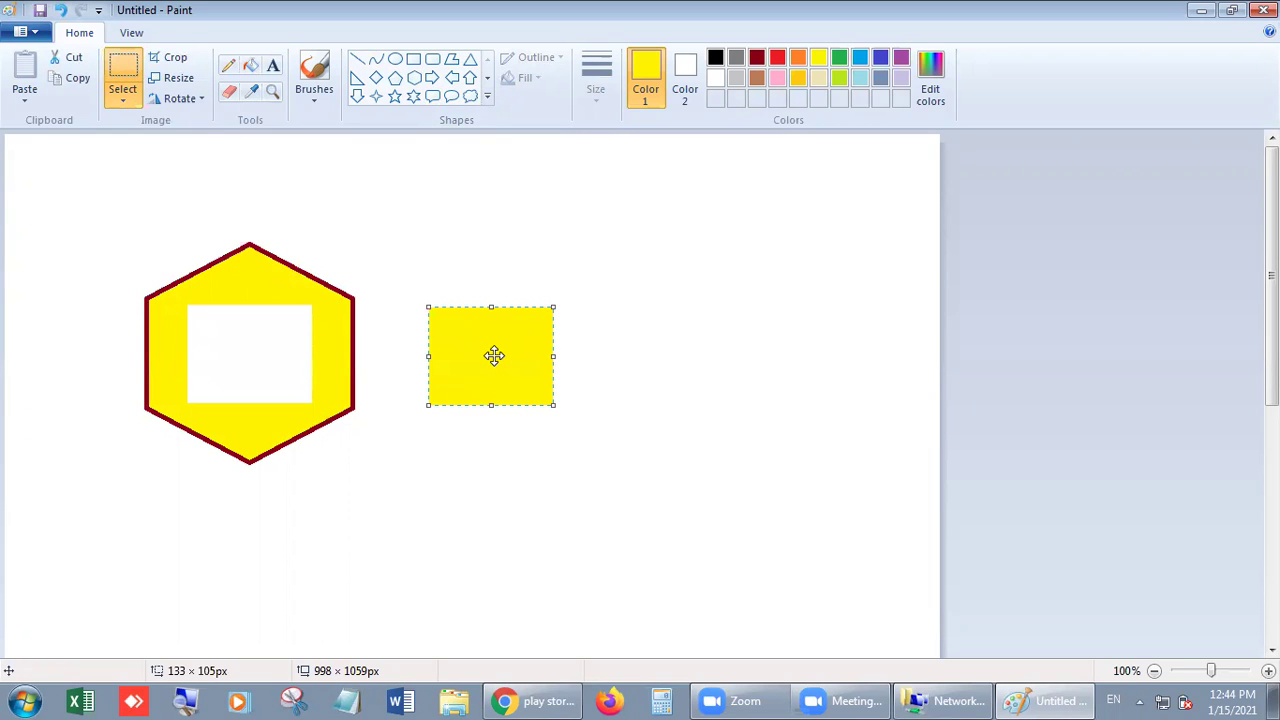
pyautogui.hotkey('ctrl', 'z')
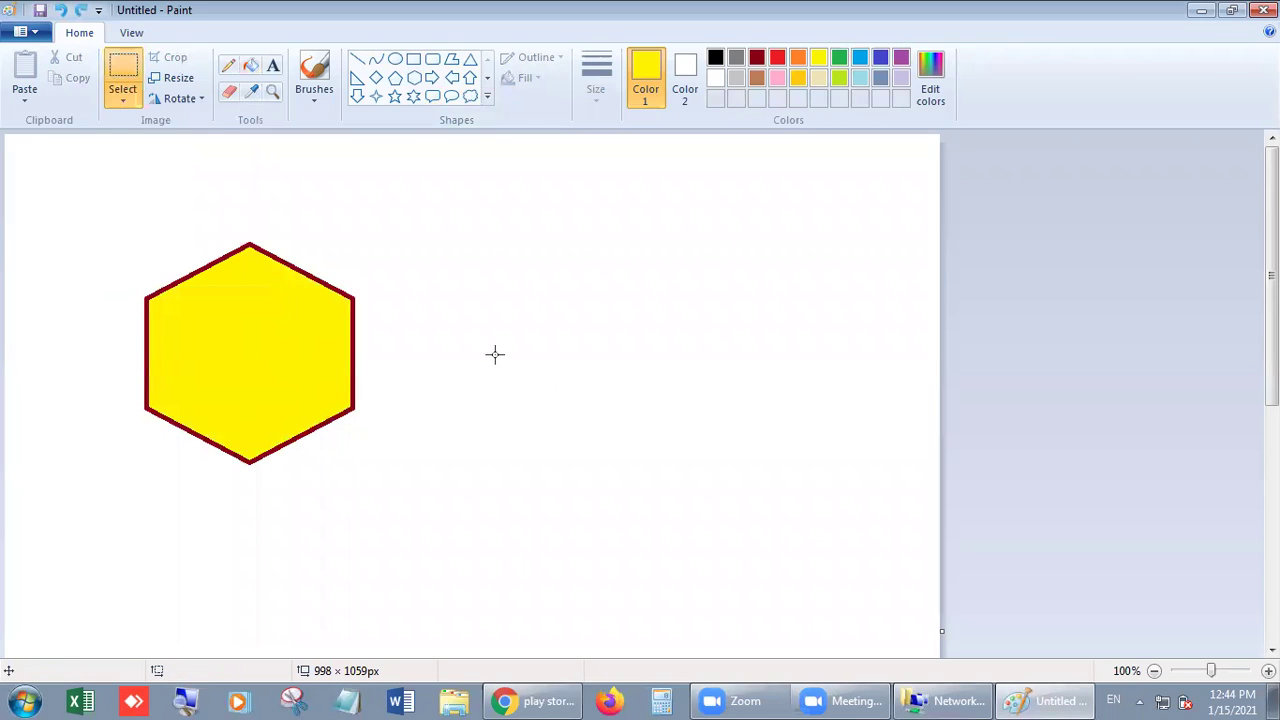
# Move a rectangular selection about 138 × 87 px from the middle of the hexagon to the blank canvas beside it.
pyautogui.click(127, 97)
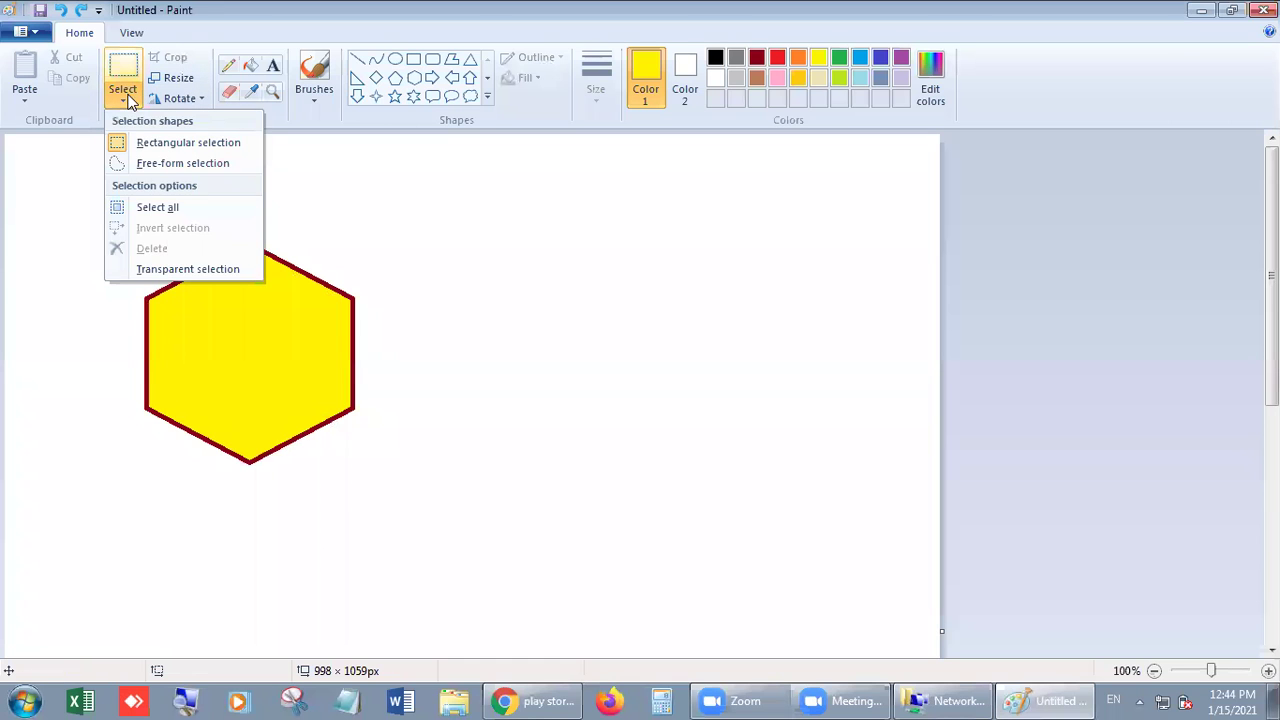
pyautogui.click(155, 144)
pyautogui.moveTo(186, 318); pyautogui.dragTo(316, 398)
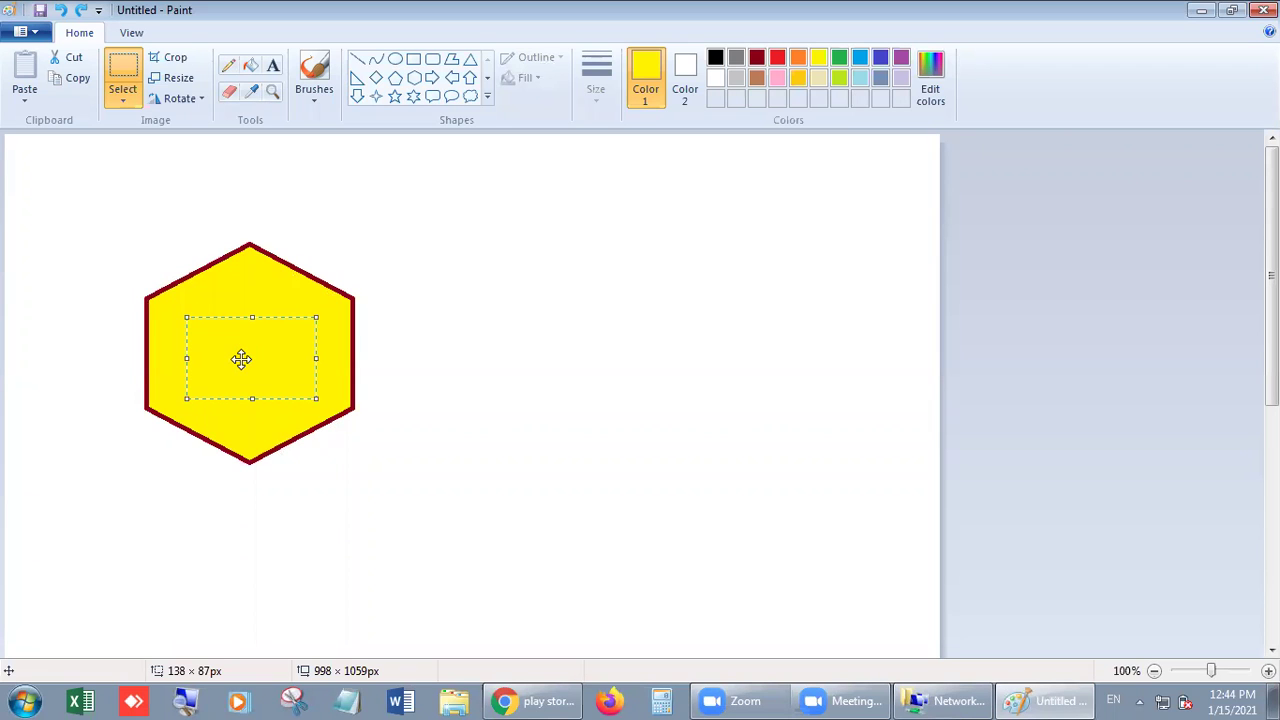
pyautogui.moveTo(241, 359); pyautogui.dragTo(556, 372)
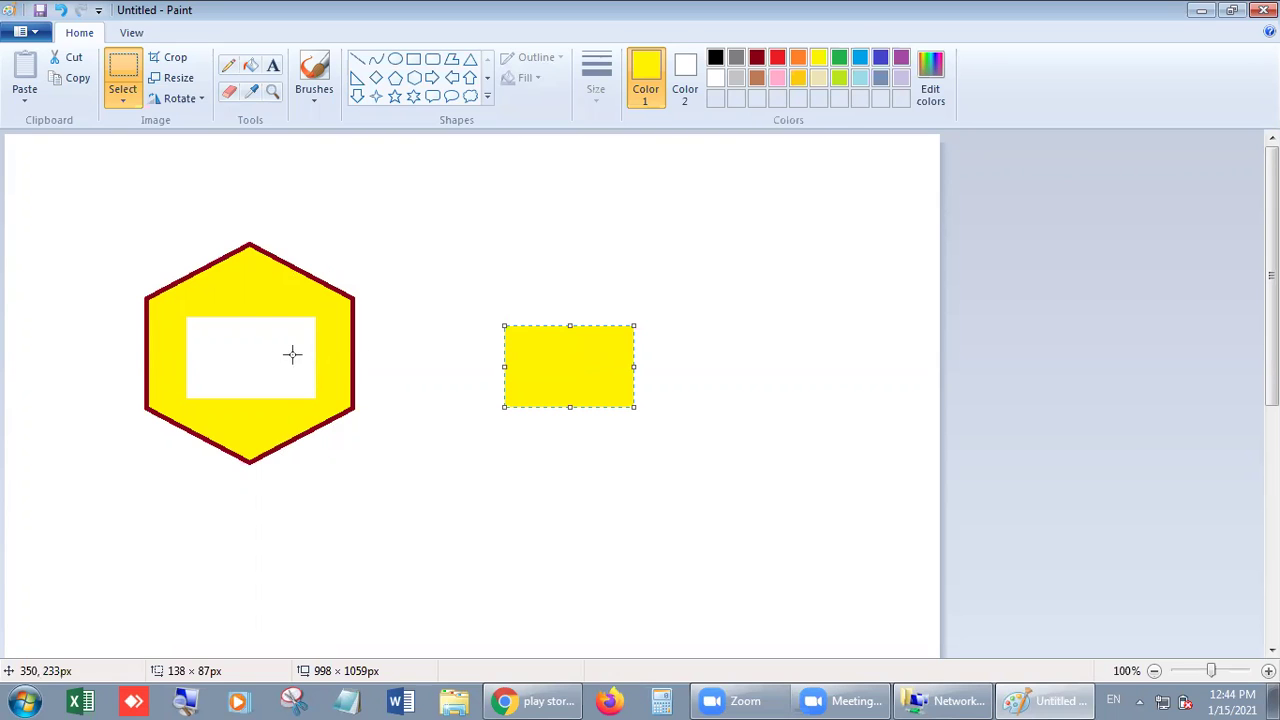
# Fill the empty rectangle inside the hexagon with lime and recolour it red.
pyautogui.click(842, 78)
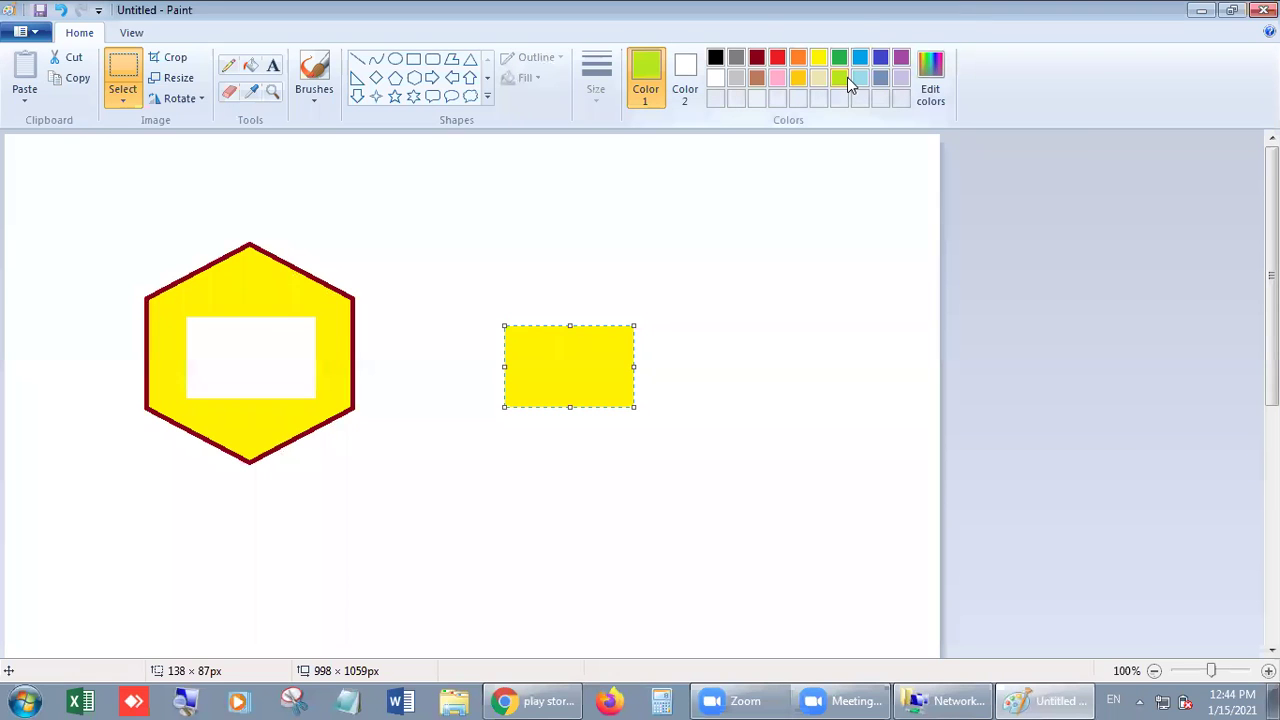
pyautogui.click(262, 66)
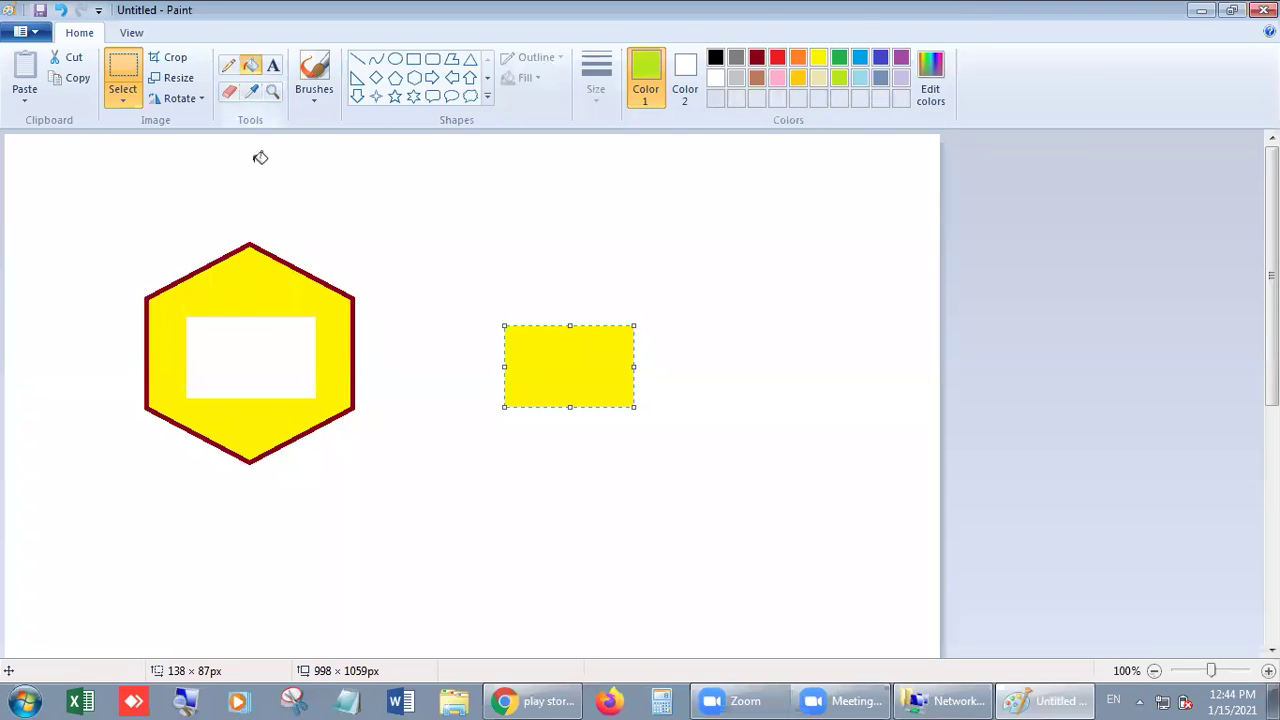
pyautogui.click(234, 357)
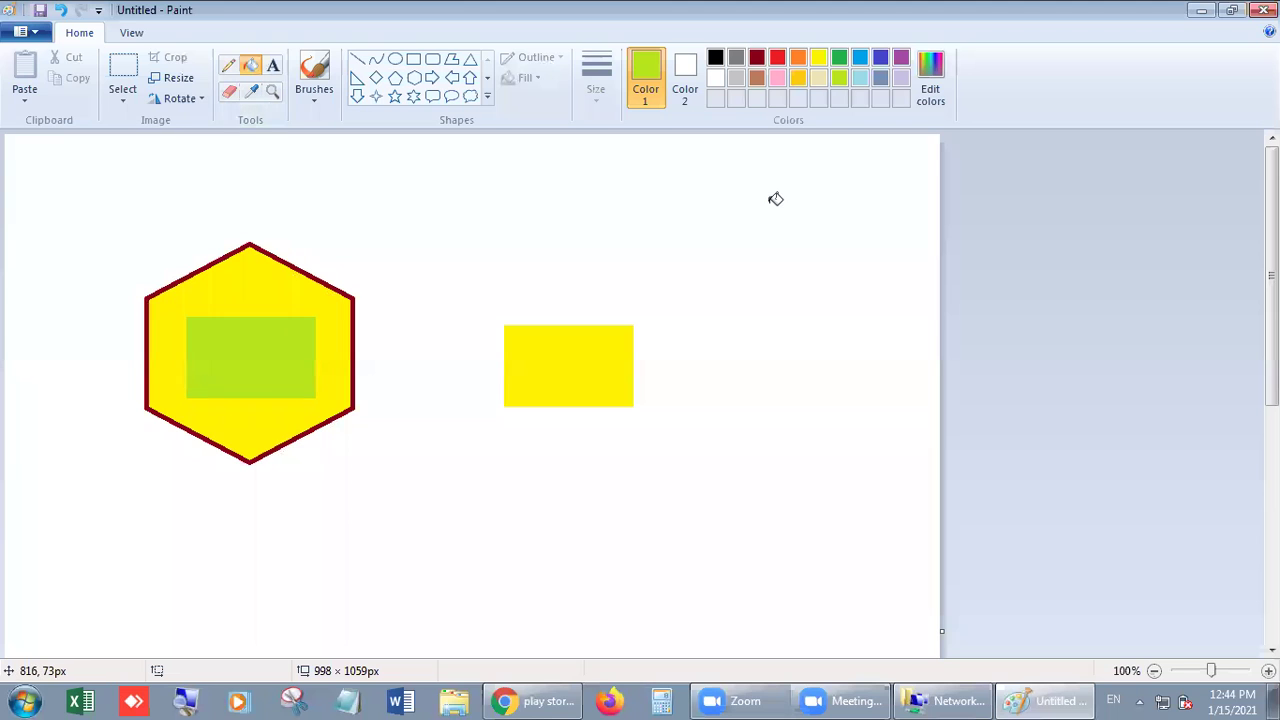
pyautogui.click(777, 57)
pyautogui.click(240, 352)
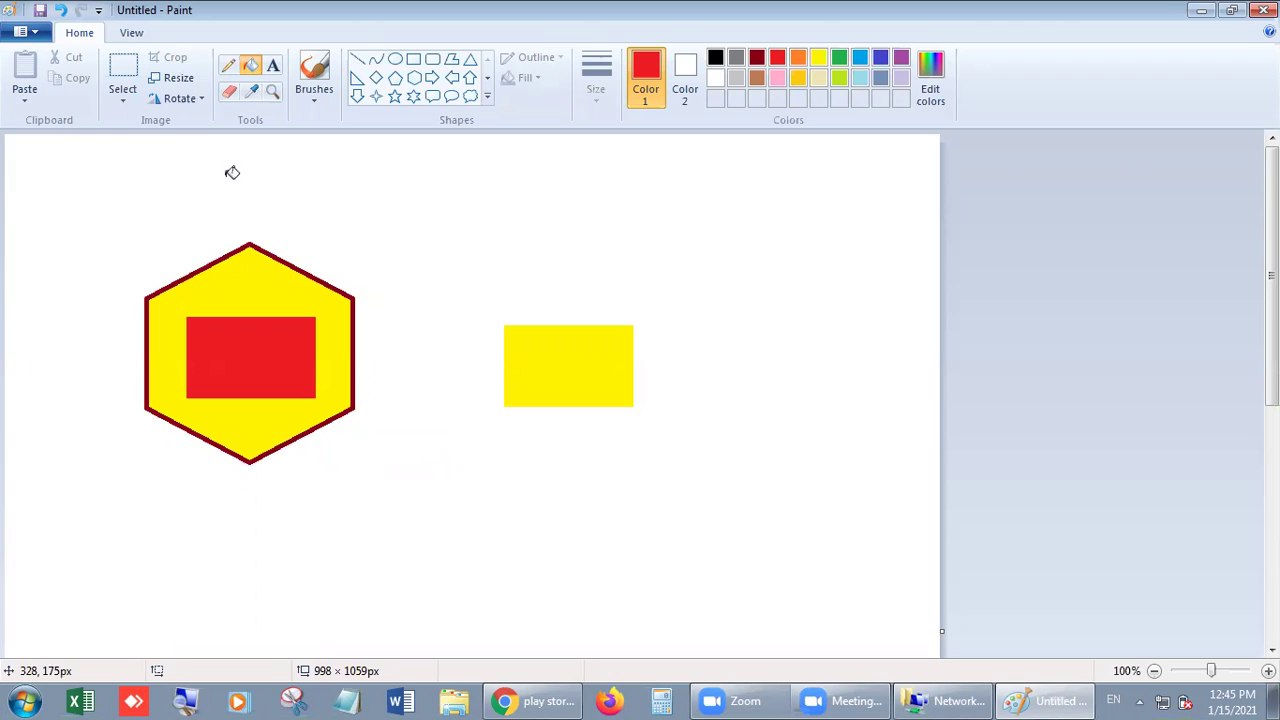
# Move a rectangular selection about 58 × 56 px from the middle of the red rectangle onto the separate yellow rectangle.
pyautogui.click(124, 100)
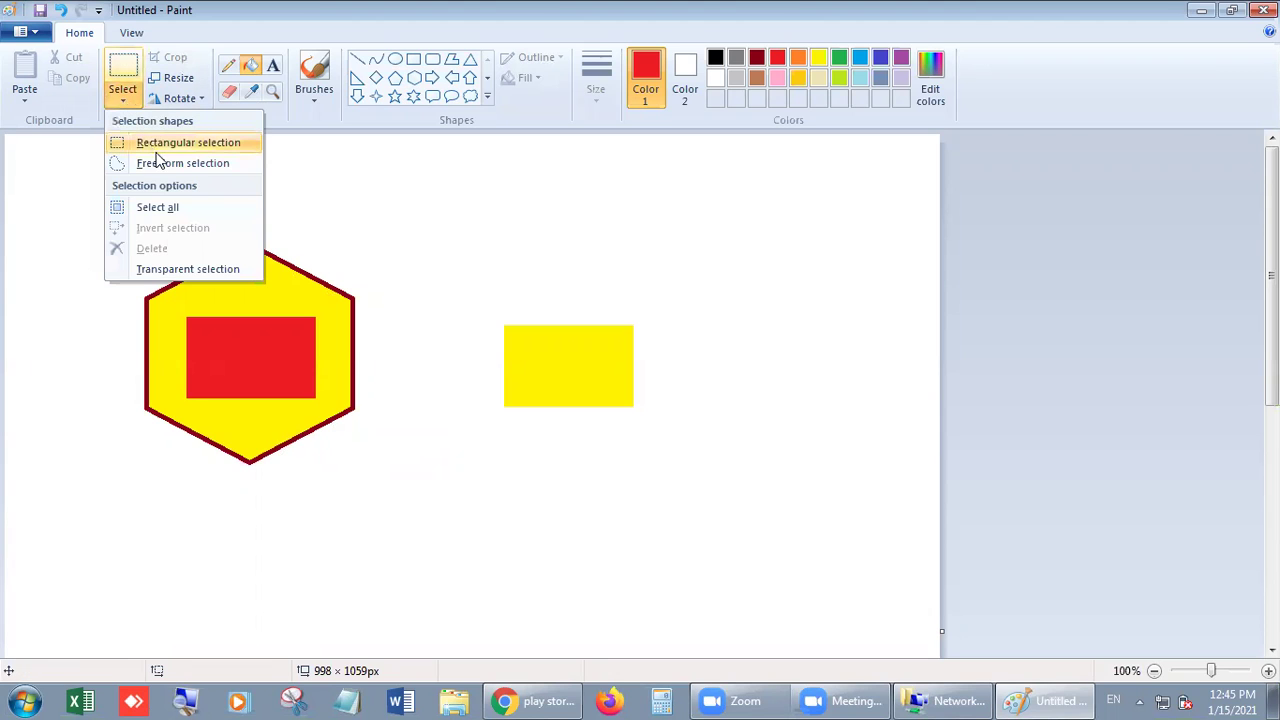
pyautogui.click(158, 143)
pyautogui.moveTo(224, 334); pyautogui.dragTo(564, 367)
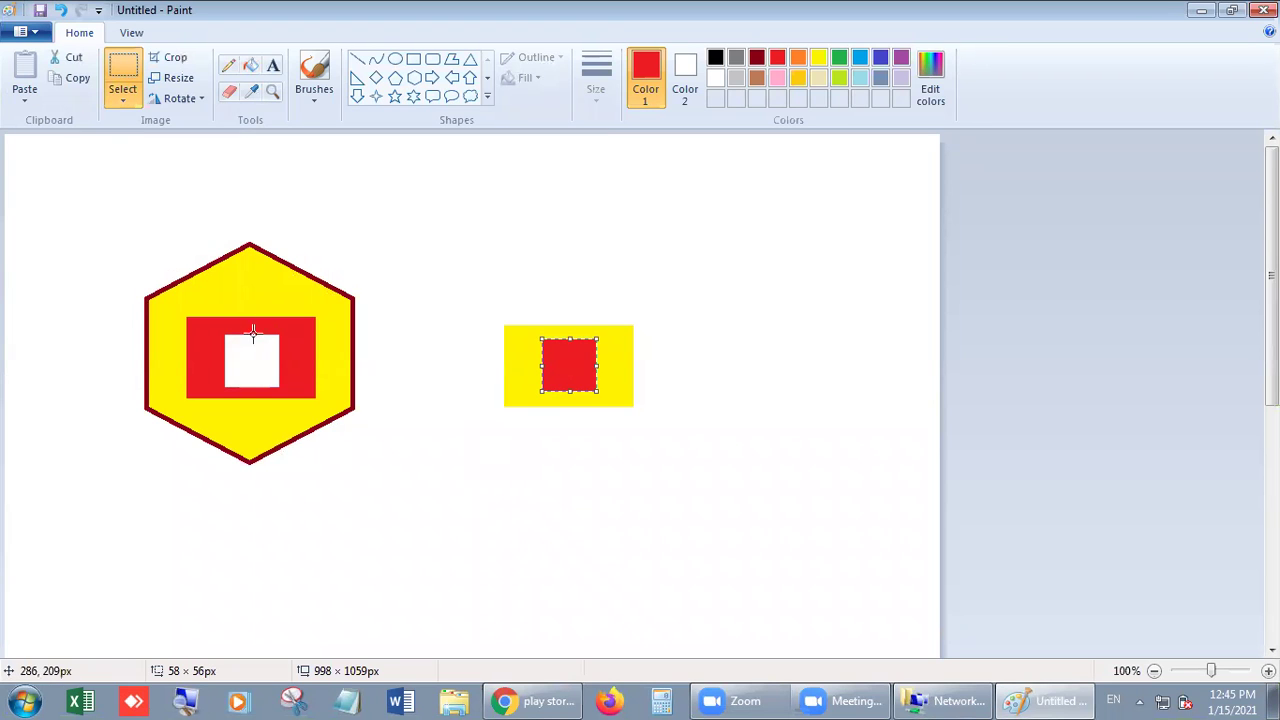
# Fill the empty square inside the hexagon's red rectangle with green.
pyautogui.click(840, 58)
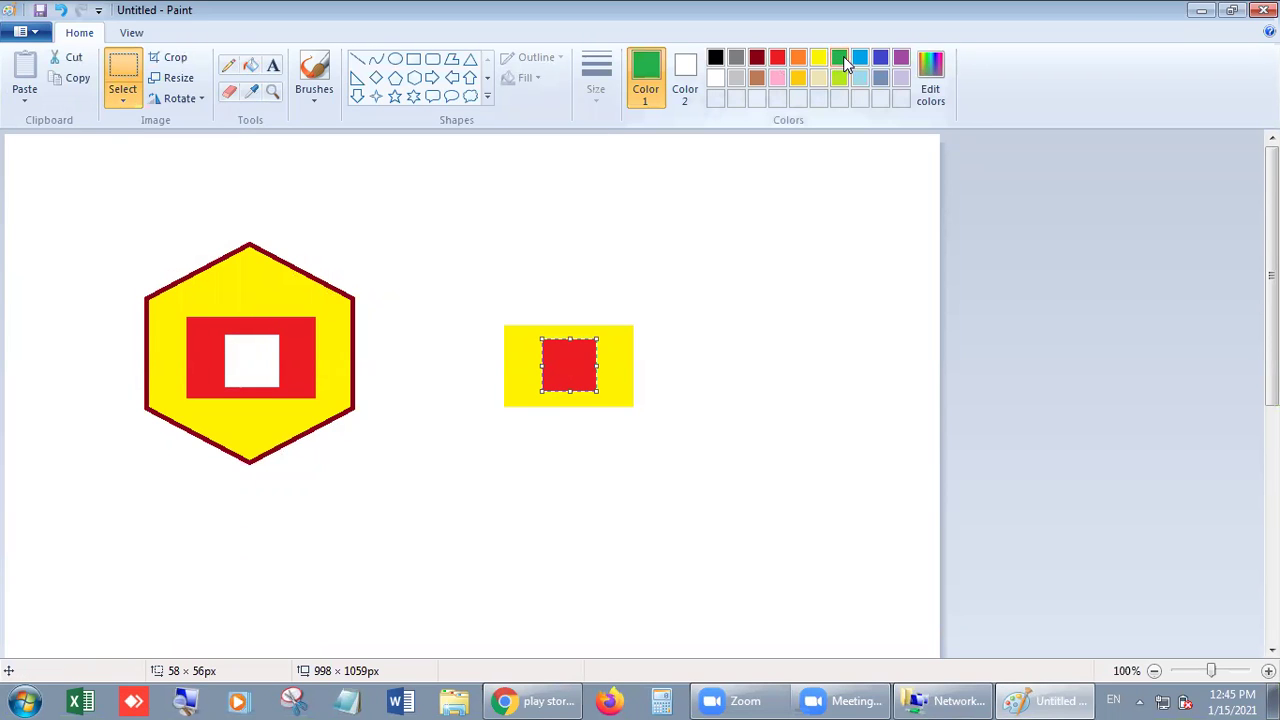
pyautogui.click(250, 65)
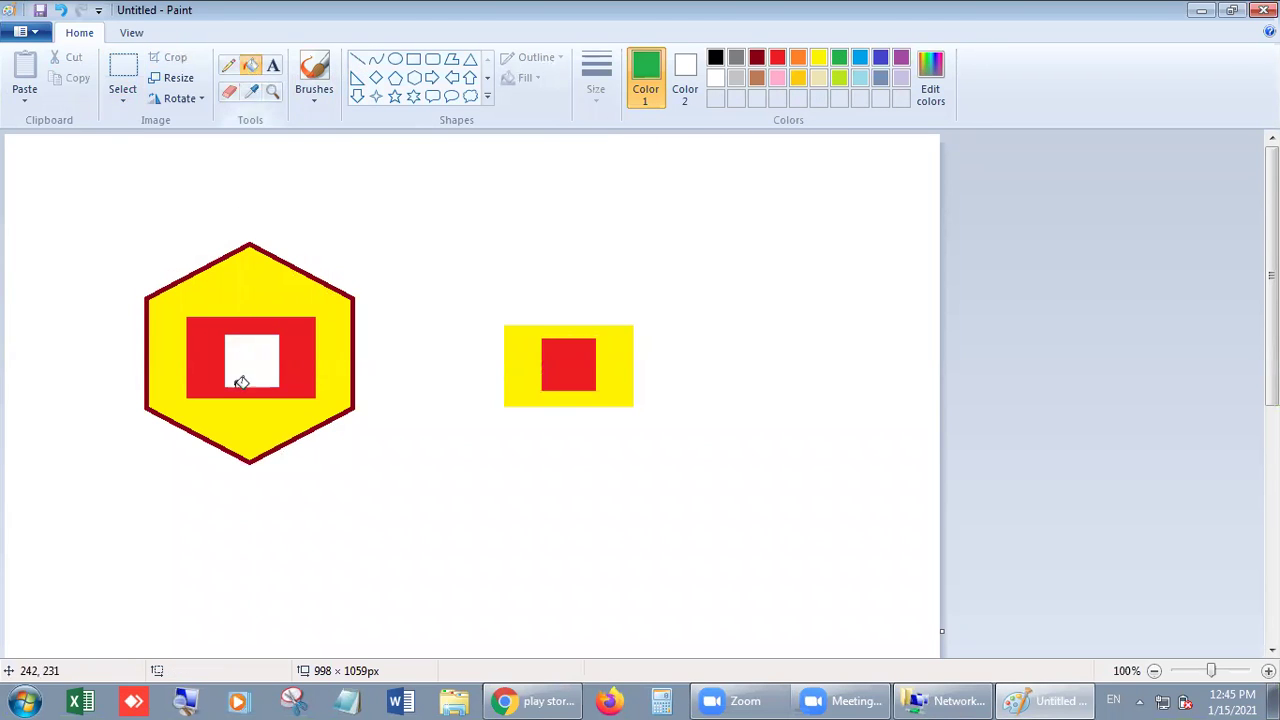
pyautogui.click(242, 383)
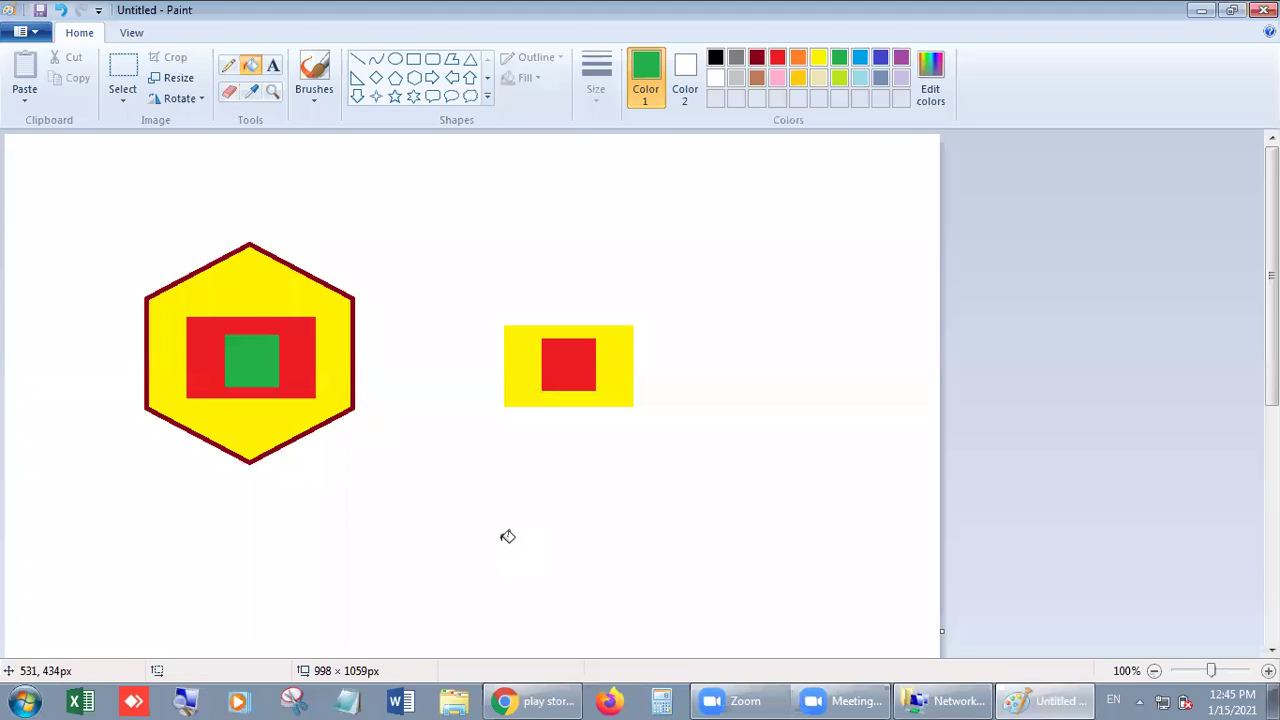
# Try moving a flower-shaped free-form selection out of the hexagon to the blank area beyond the yellow rectangle, and undo the move.
pyautogui.click(131, 101)
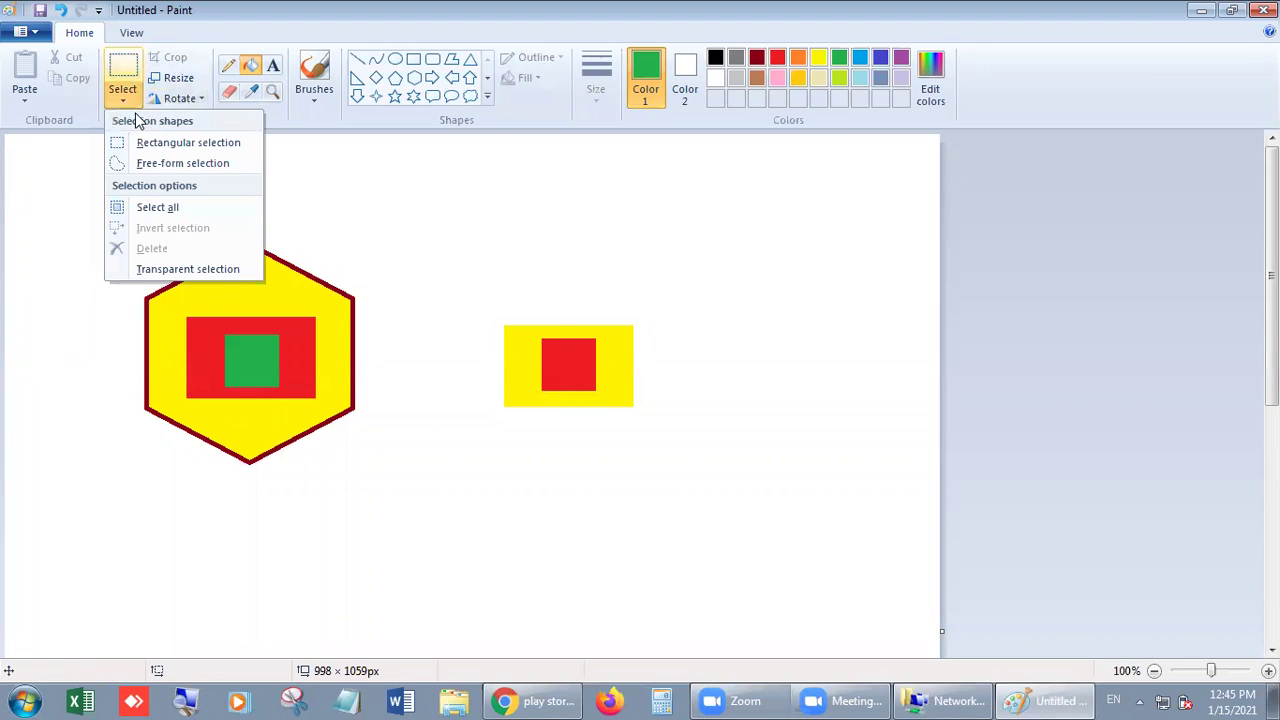
pyautogui.click(190, 163)
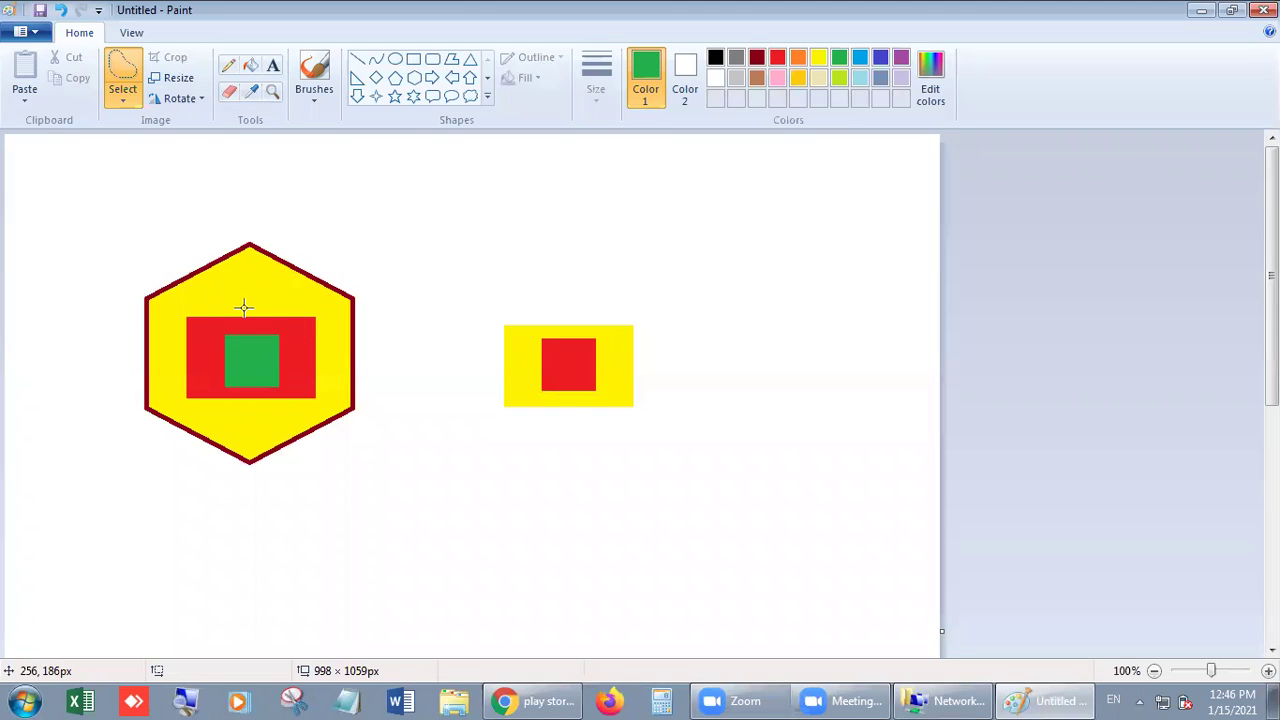
pyautogui.moveTo(240, 305)
pyautogui.mouseDown()
pyautogui.moveTo(263, 310)
pyautogui.moveTo(285, 306)
pyautogui.moveTo(298, 323)
pyautogui.moveTo(275, 333)
pyautogui.moveTo(289, 354)
pyautogui.moveTo(272, 376)
pyautogui.moveTo(266, 349)
pyautogui.moveTo(245, 365)
pyautogui.moveTo(232, 357)
pyautogui.moveTo(239, 340)
pyautogui.moveTo(217, 336)
pyautogui.moveTo(243, 312)
pyautogui.mouseUp()
pyautogui.moveTo(243, 312)
pyautogui.mouseDown()
pyautogui.moveTo(263, 358)
pyautogui.moveTo(255, 424)
pyautogui.moveTo(276, 436)
pyautogui.mouseUp()
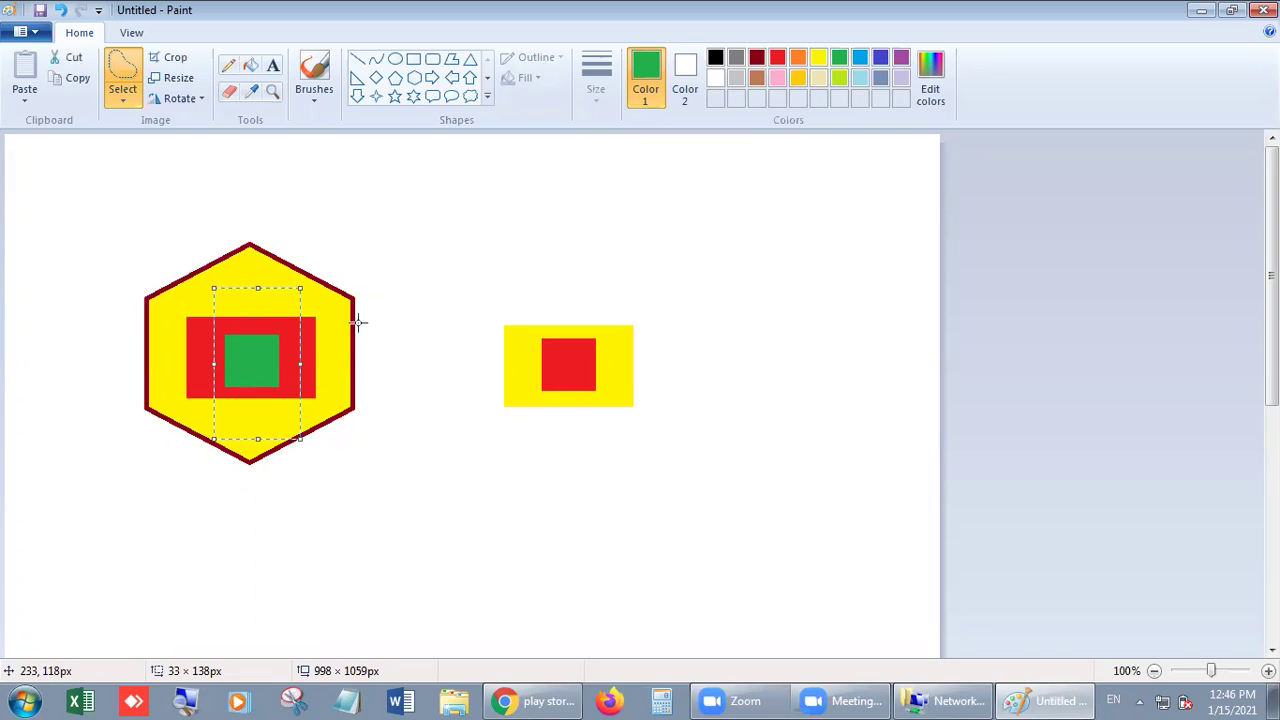
pyautogui.moveTo(248, 361)
pyautogui.mouseDown()
pyautogui.moveTo(314, 344)
pyautogui.moveTo(465, 258)
pyautogui.moveTo(554, 252)
pyautogui.moveTo(764, 331)
pyautogui.moveTo(764, 360)
pyautogui.mouseUp()
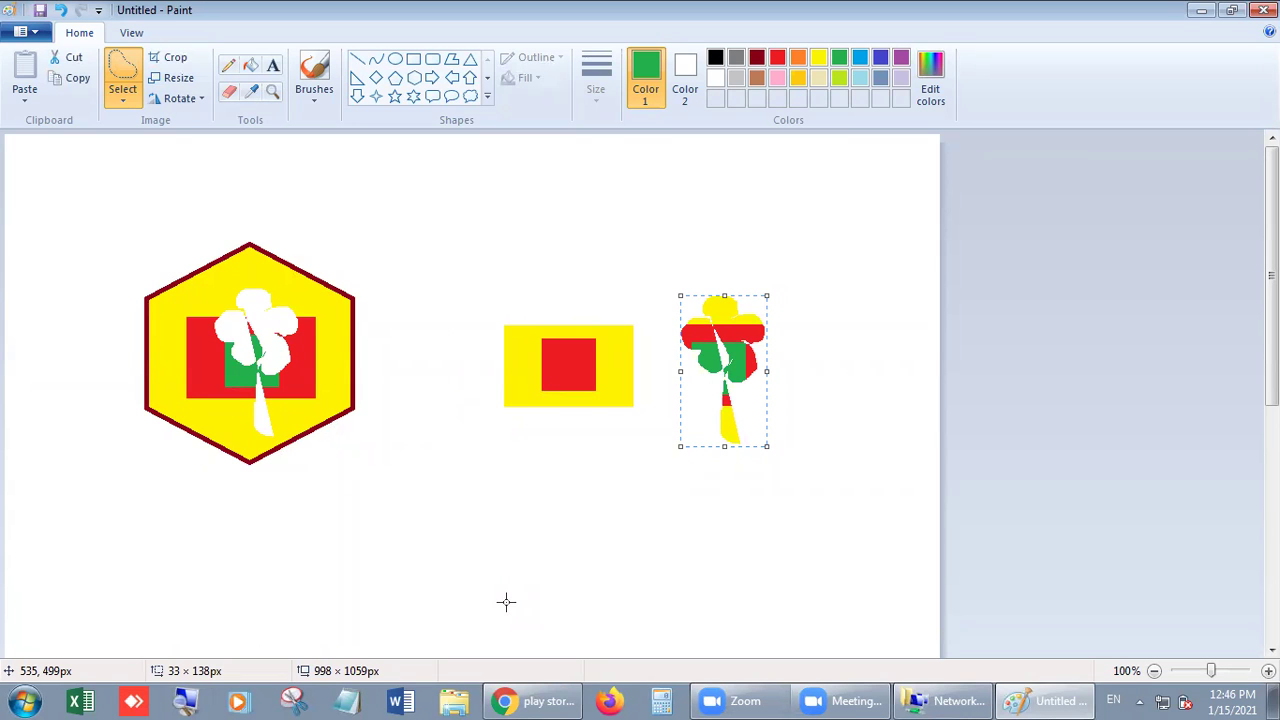
pyautogui.hotkey('ctrl', 'z')
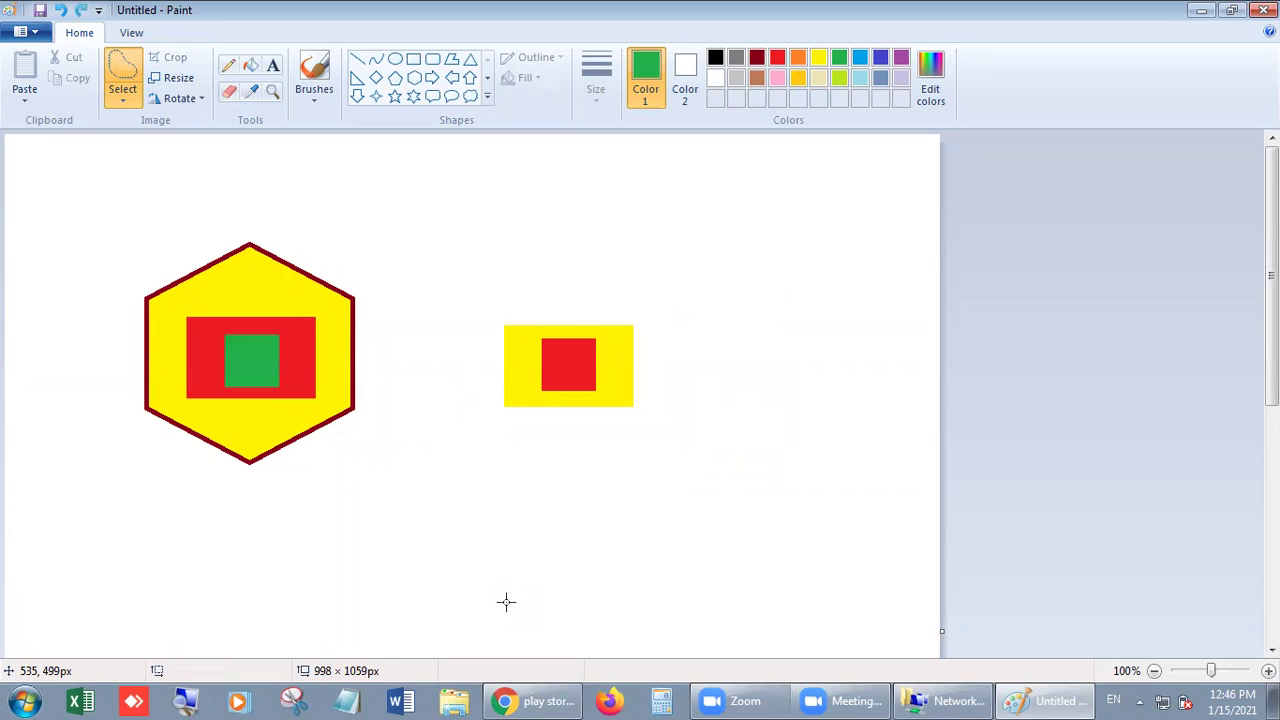
# Try moving a tree-shaped free-form selection from the hexagon to the blank canvas beyond the yellow rectangle, and undo it.
pyautogui.click(125, 104)
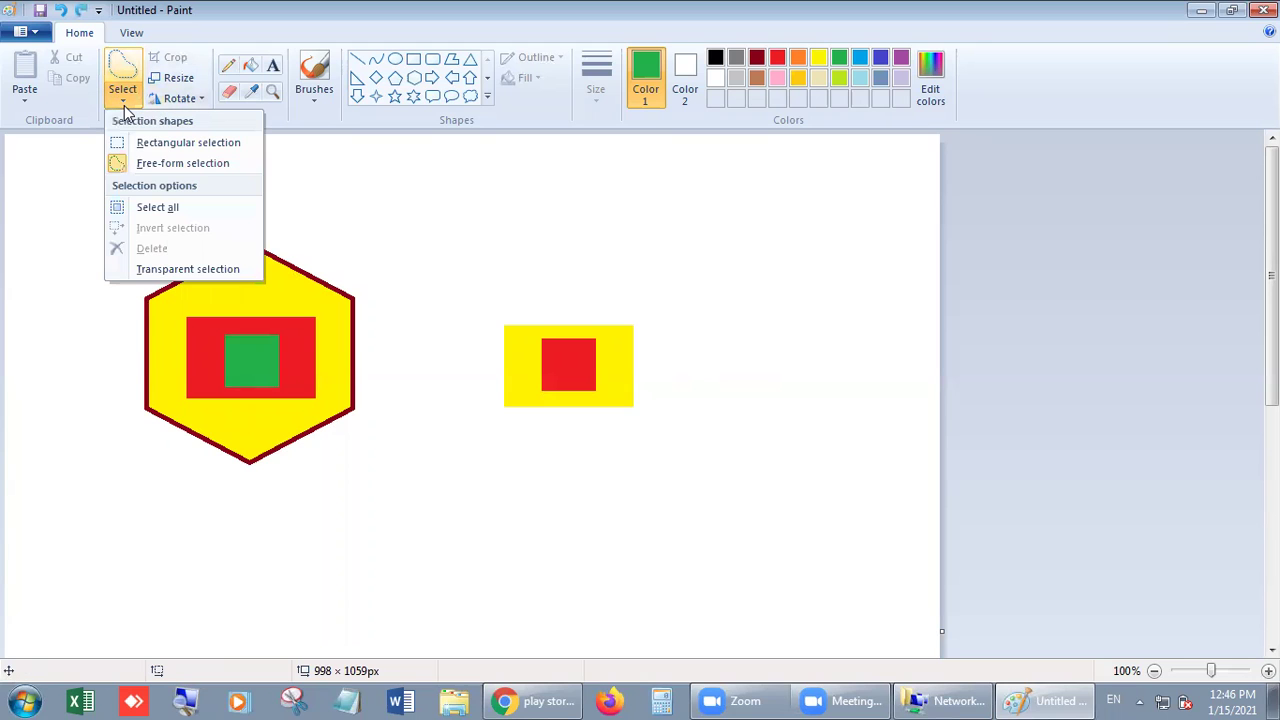
pyautogui.click(161, 162)
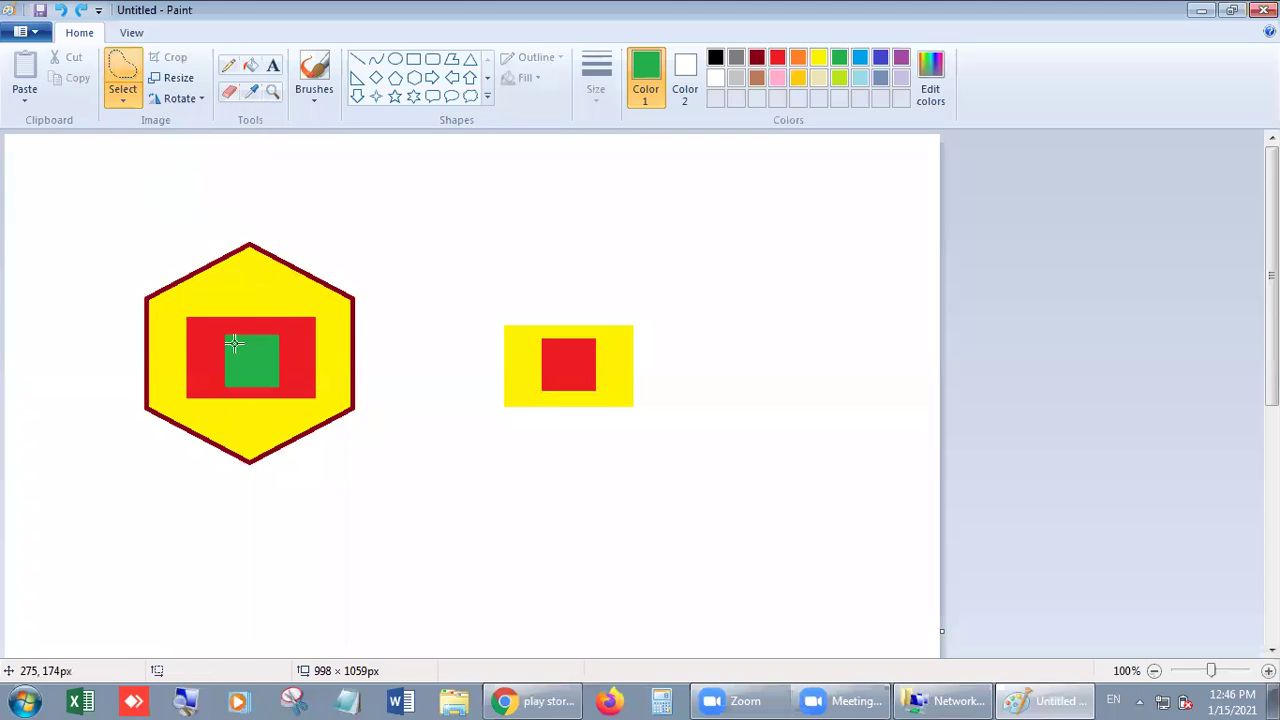
pyautogui.click(215, 318)
pyautogui.moveTo(215, 318)
pyautogui.mouseDown()
pyautogui.moveTo(250, 329)
pyautogui.moveTo(272, 323)
pyautogui.moveTo(282, 342)
pyautogui.moveTo(262, 344)
pyautogui.moveTo(295, 374)
pyautogui.moveTo(276, 388)
pyautogui.moveTo(262, 366)
pyautogui.moveTo(266, 378)
pyautogui.moveTo(240, 387)
pyautogui.moveTo(229, 378)
pyautogui.moveTo(238, 355)
pyautogui.moveTo(234, 367)
pyautogui.moveTo(217, 360)
pyautogui.moveTo(213, 333)
pyautogui.moveTo(232, 380)
pyautogui.moveTo(254, 388)
pyautogui.moveTo(236, 416)
pyautogui.moveTo(216, 418)
pyautogui.moveTo(234, 426)
pyautogui.moveTo(291, 429)
pyautogui.moveTo(271, 391)
pyautogui.moveTo(301, 305)
pyautogui.moveTo(409, 262)
pyautogui.moveTo(651, 301)
pyautogui.moveTo(711, 346)
pyautogui.mouseUp()
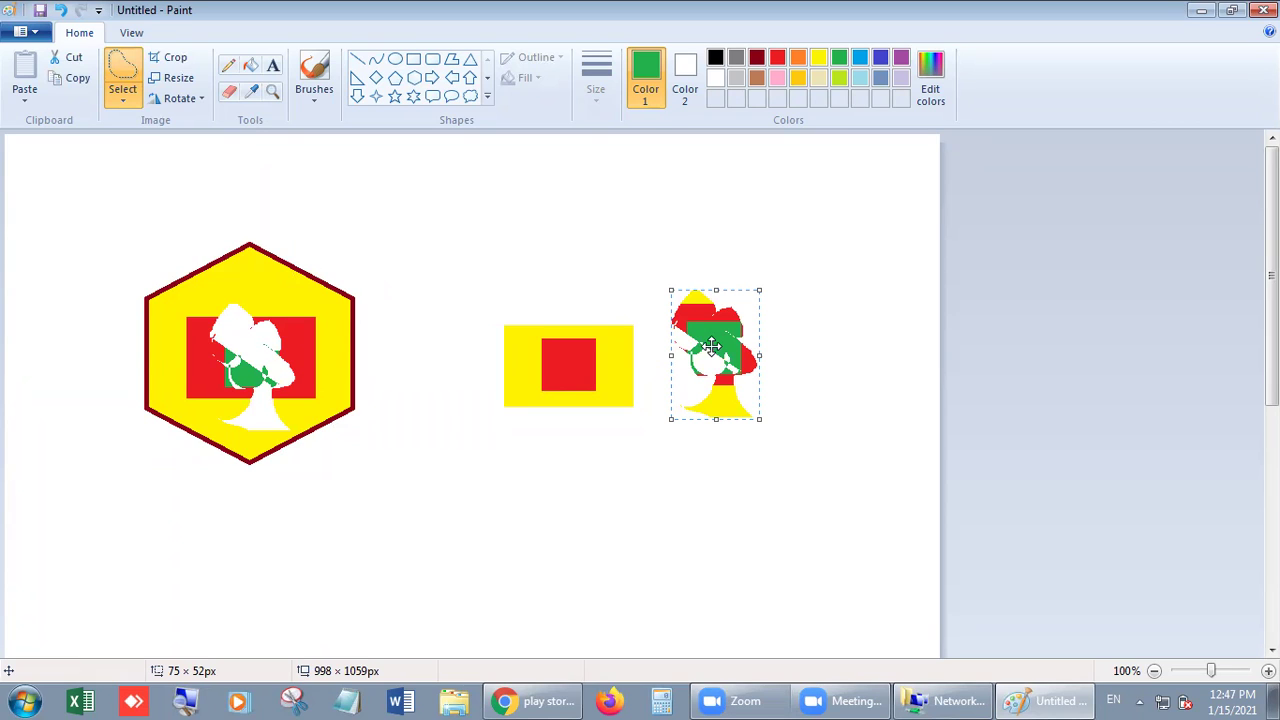
pyautogui.hotkey('ctrl', 'z')
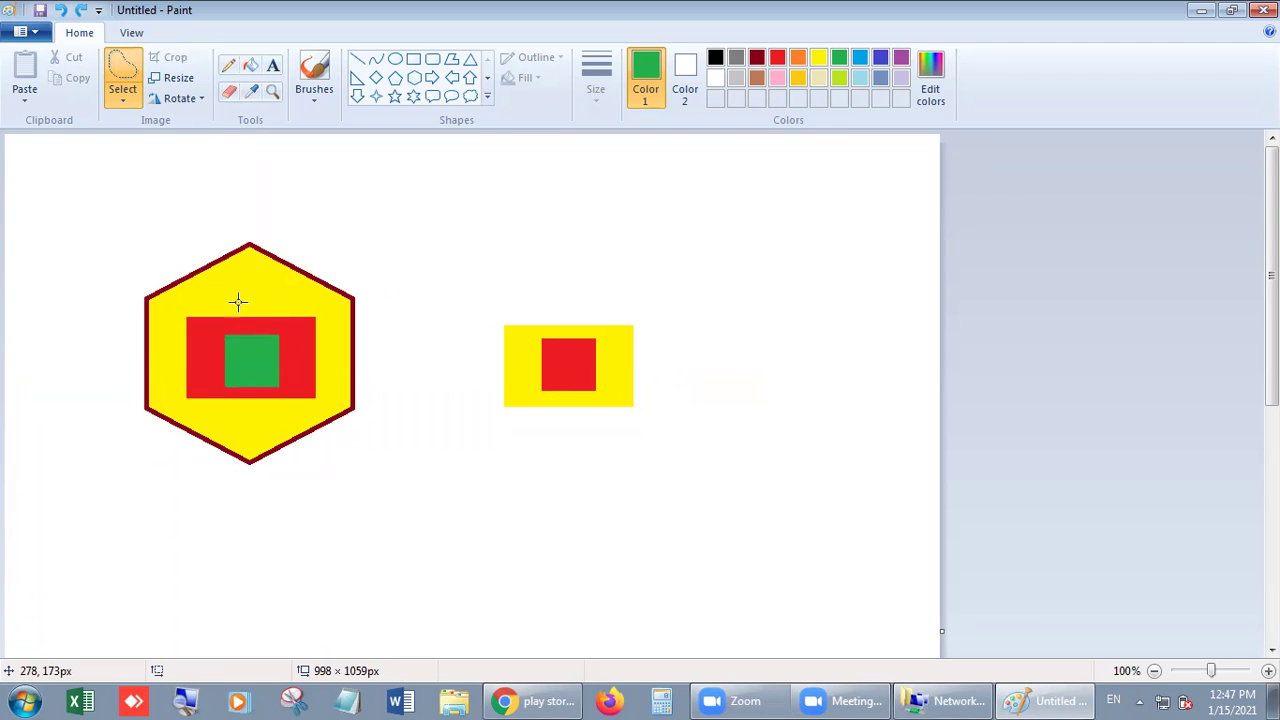
# Move an irregular free-form selection from the hexagon to the blank canvas beyond the yellow rectangle, filling the hole with gold and recolouring it purple.
pyautogui.moveTo(172, 337)
pyautogui.mouseDown()
pyautogui.moveTo(276, 282)
pyautogui.moveTo(317, 318)
pyautogui.moveTo(265, 320)
pyautogui.moveTo(310, 334)
pyautogui.moveTo(288, 366)
pyautogui.moveTo(248, 377)
pyautogui.moveTo(310, 388)
pyautogui.moveTo(263, 424)
pyautogui.moveTo(232, 392)
pyautogui.moveTo(199, 423)
pyautogui.moveTo(161, 391)
pyautogui.moveTo(217, 370)
pyautogui.moveTo(228, 344)
pyautogui.moveTo(185, 353)
pyautogui.moveTo(172, 331)
pyautogui.moveTo(490, 277)
pyautogui.moveTo(675, 292)
pyautogui.moveTo(751, 372)
pyautogui.mouseUp()
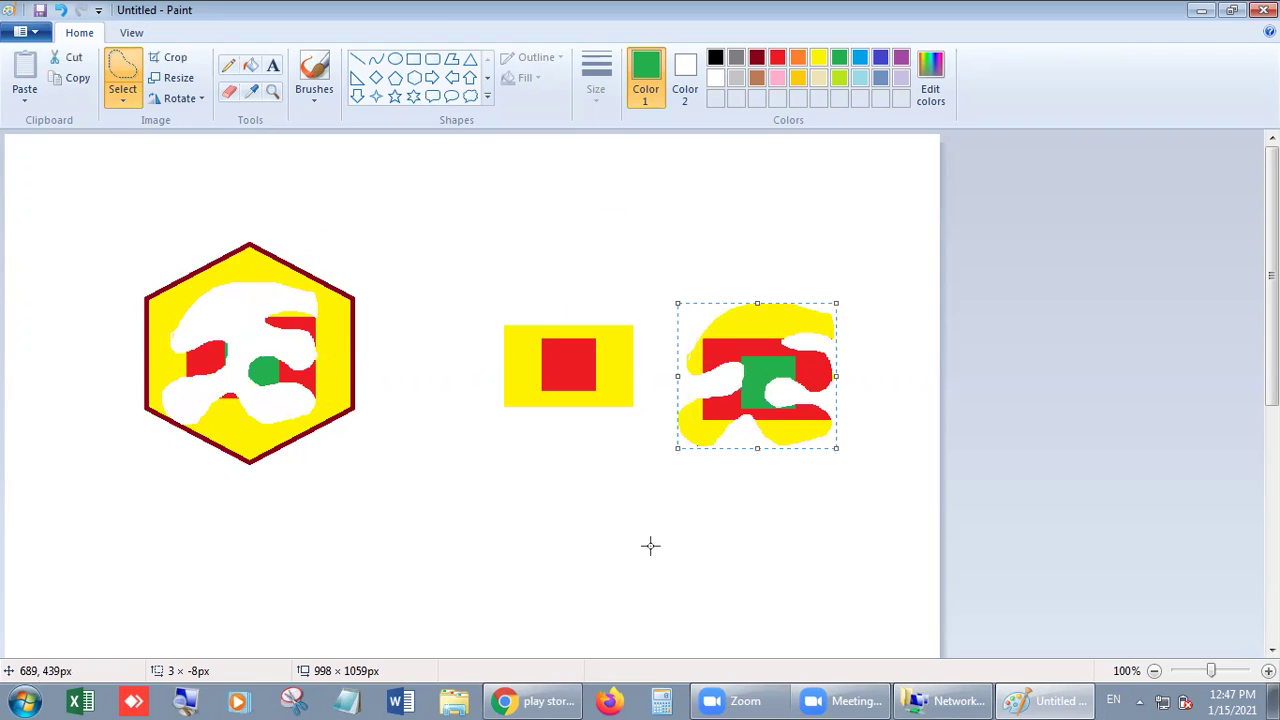
pyautogui.click(797, 77)
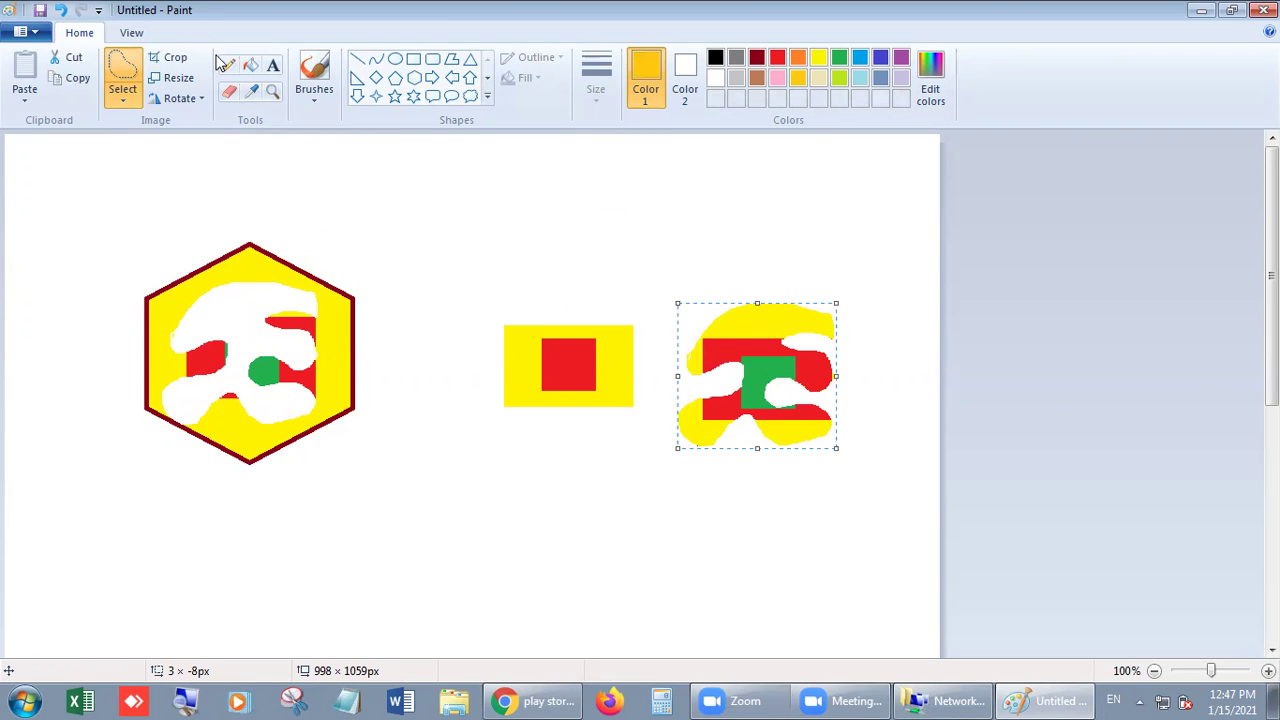
pyautogui.click(252, 66)
pyautogui.click(246, 308)
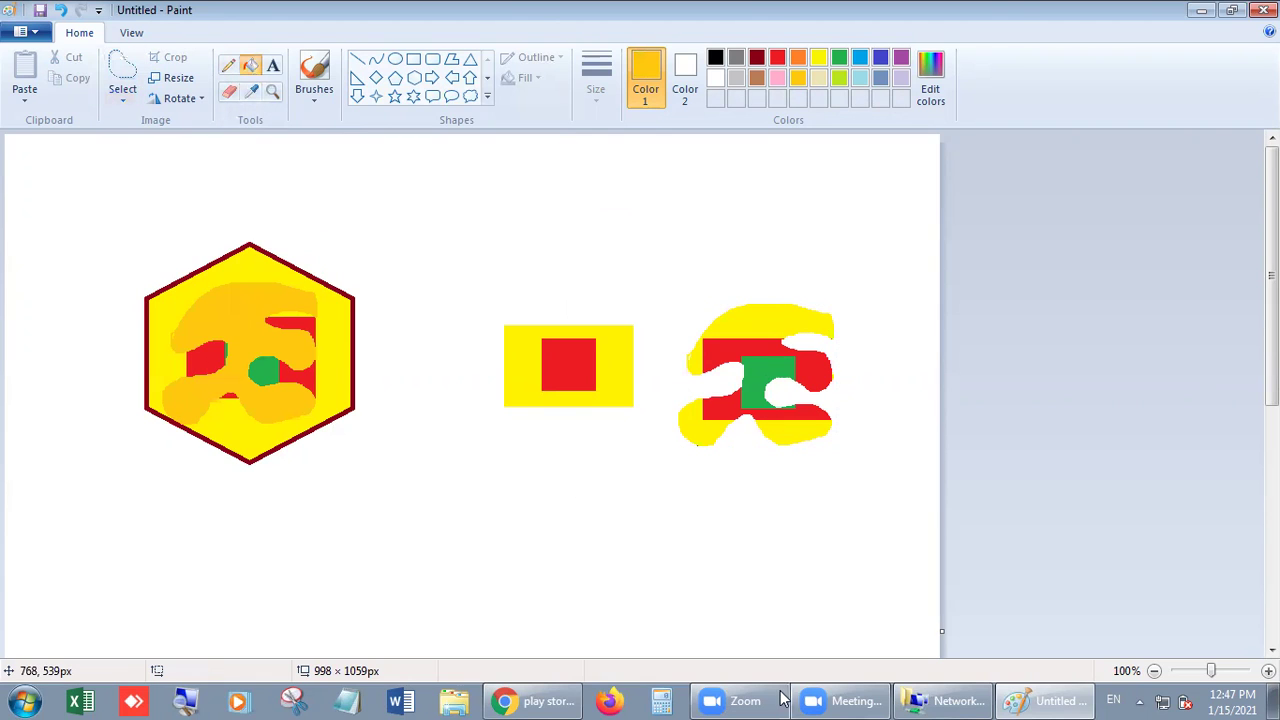
pyautogui.click(901, 57)
pyautogui.click(236, 315)
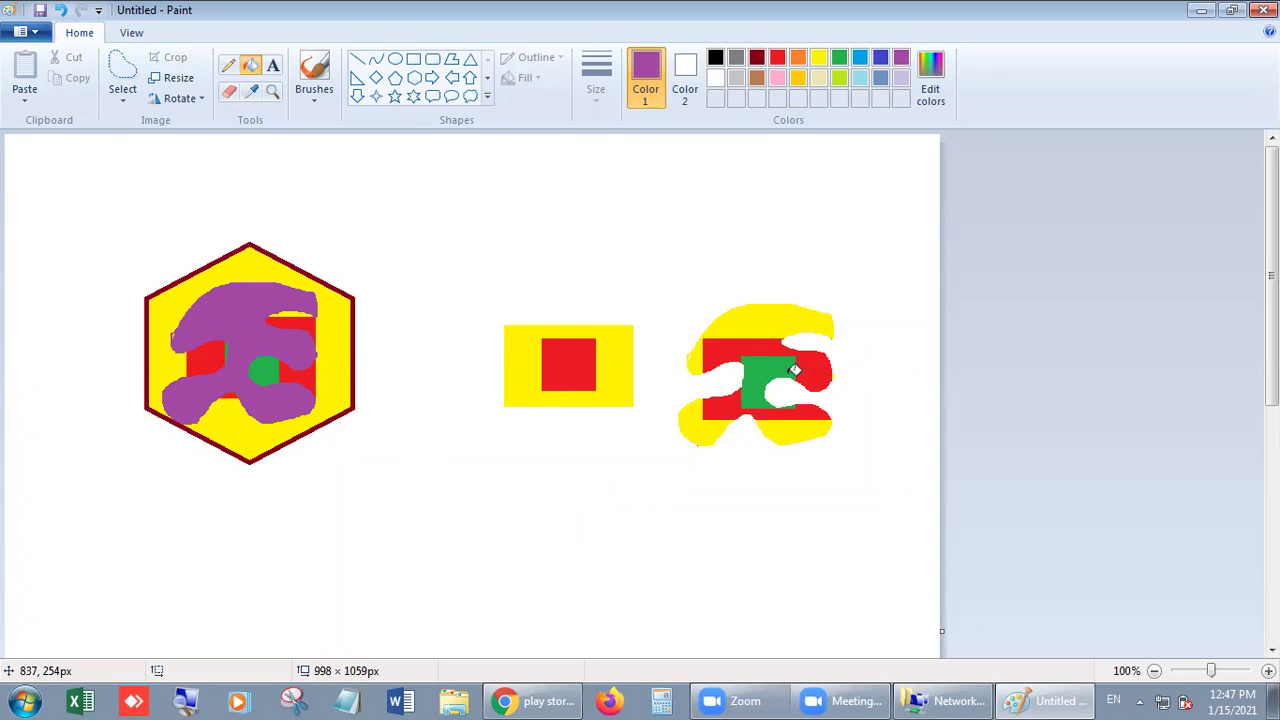
pyautogui.click(118, 105)
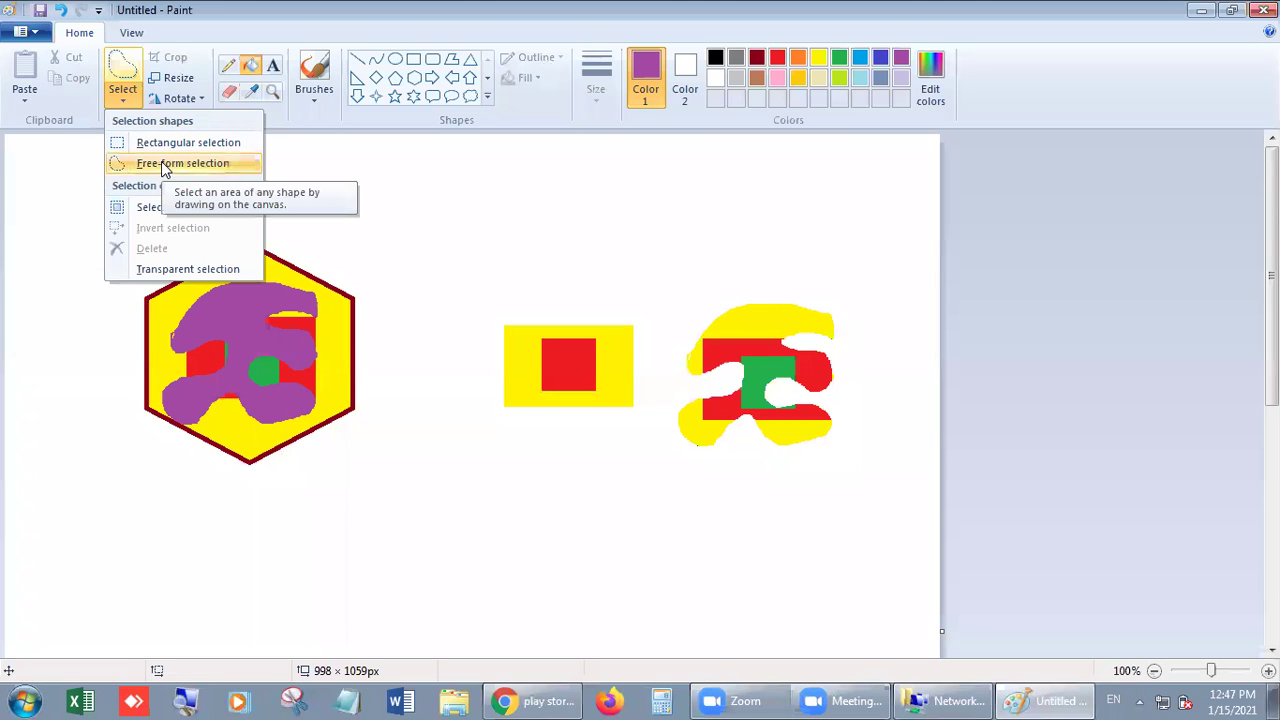
pyautogui.click(403, 8)
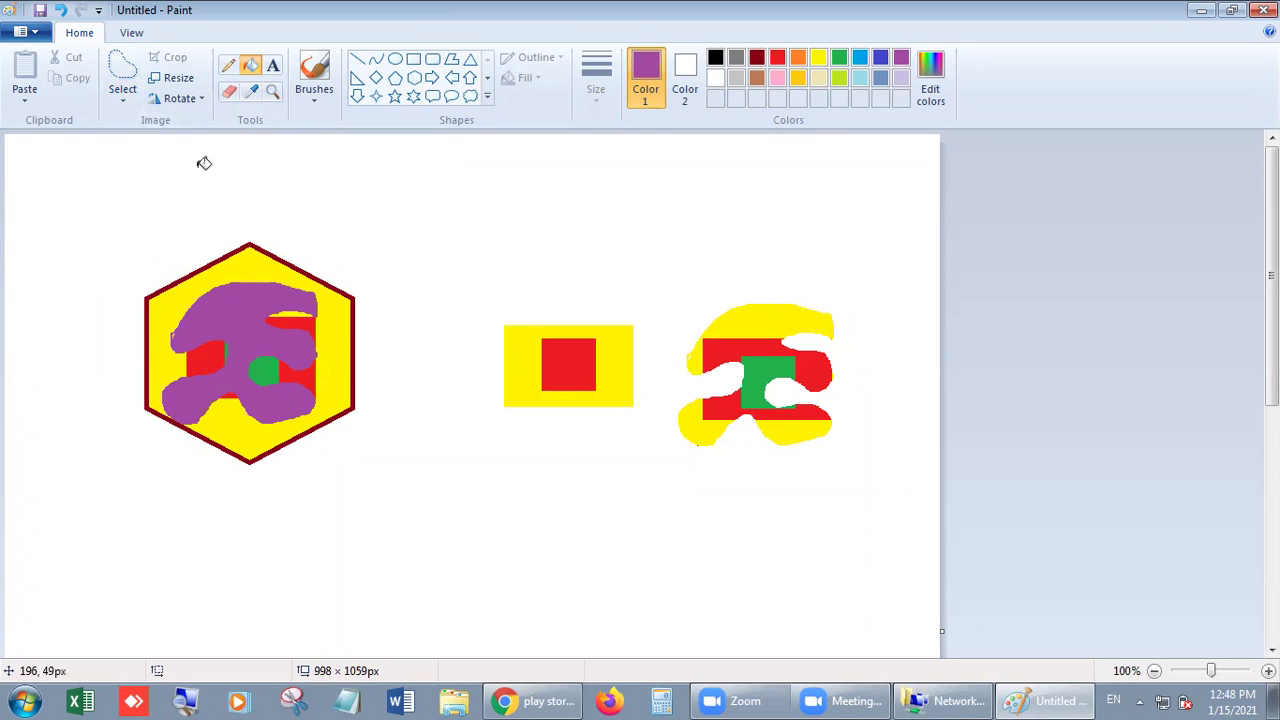
# Try deleting the whole picture after selecting everything on the canvas, and undo the deletion.
pyautogui.click(120, 95)
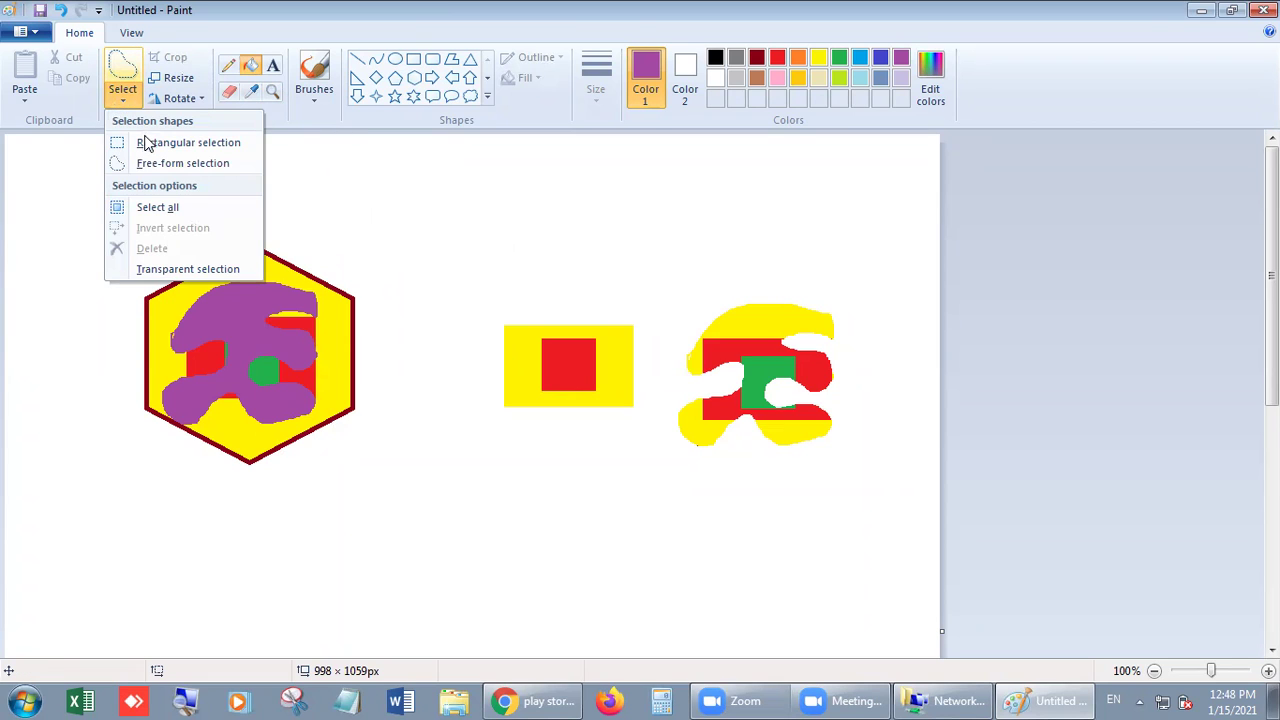
pyautogui.click(149, 143)
pyautogui.click(124, 104)
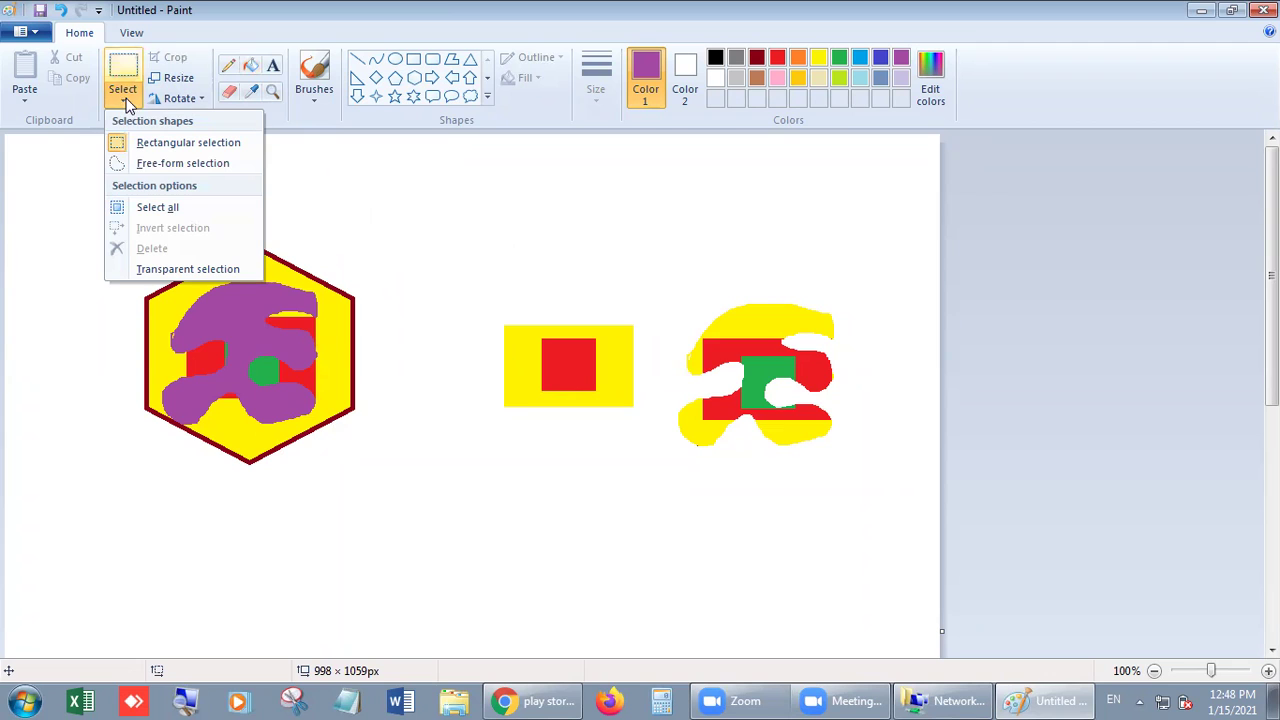
pyautogui.click(160, 210)
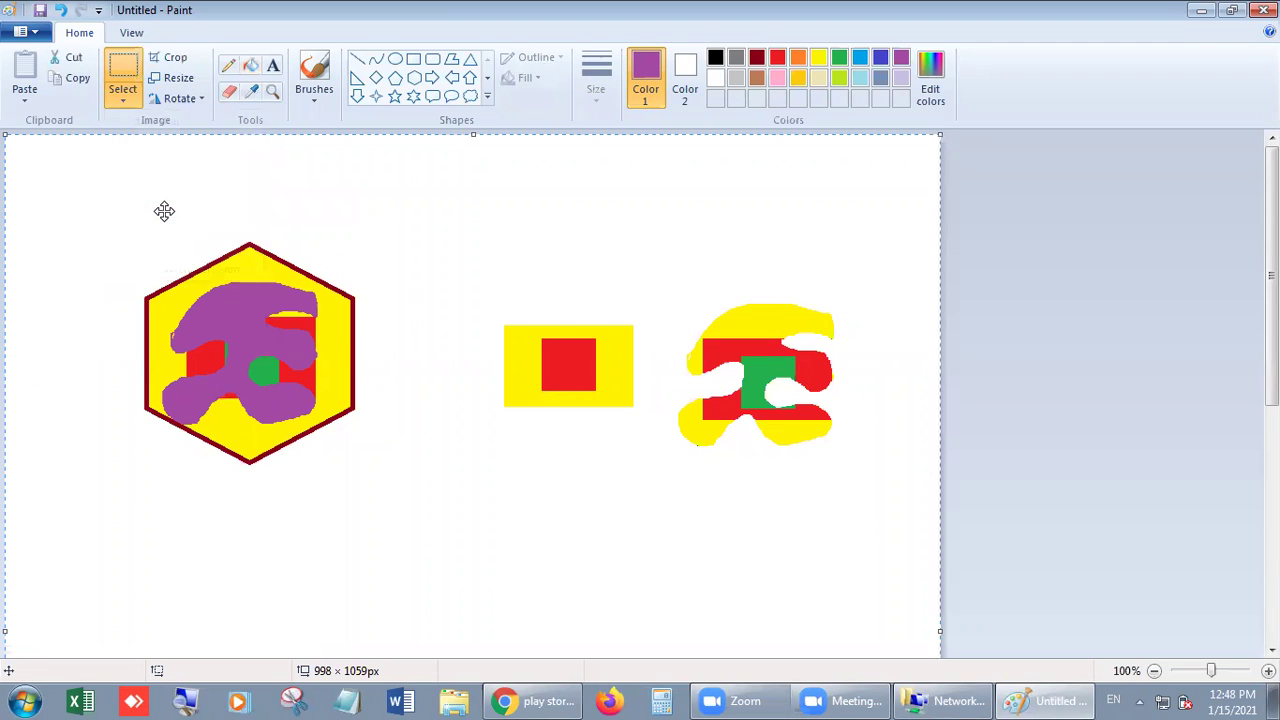
pyautogui.press('Delete')
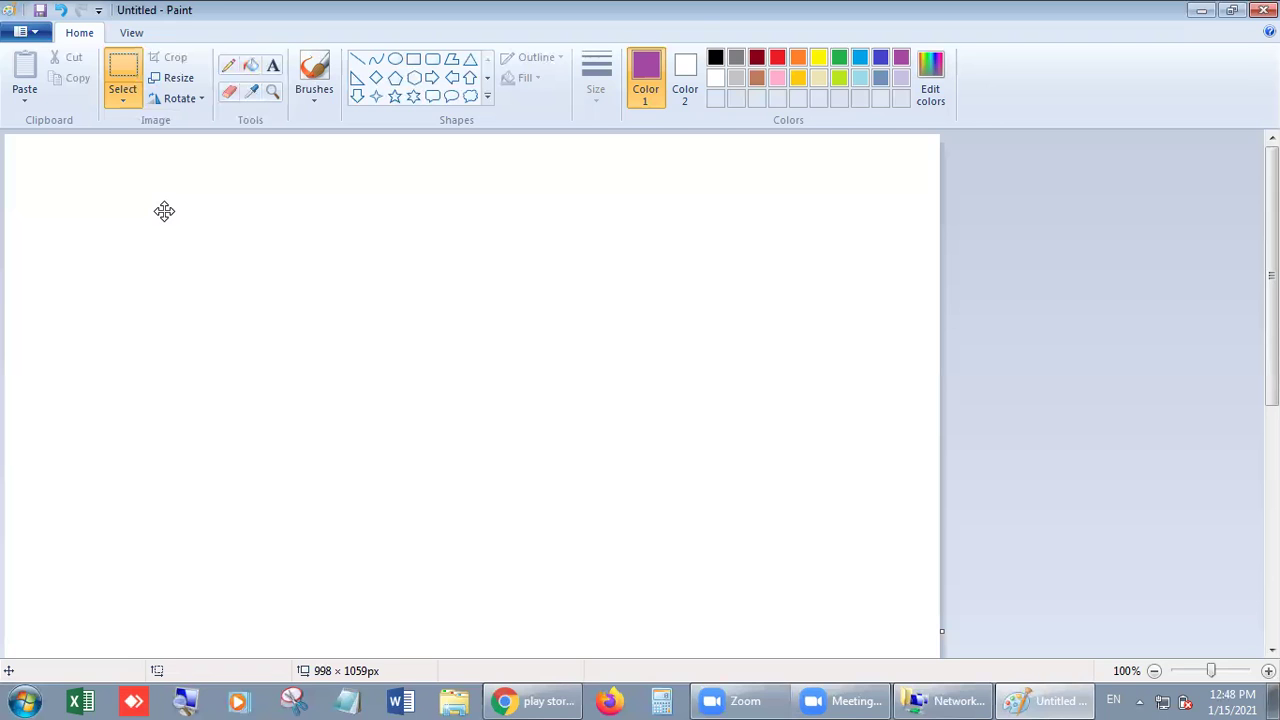
pyautogui.hotkey('ctrl', 'z')
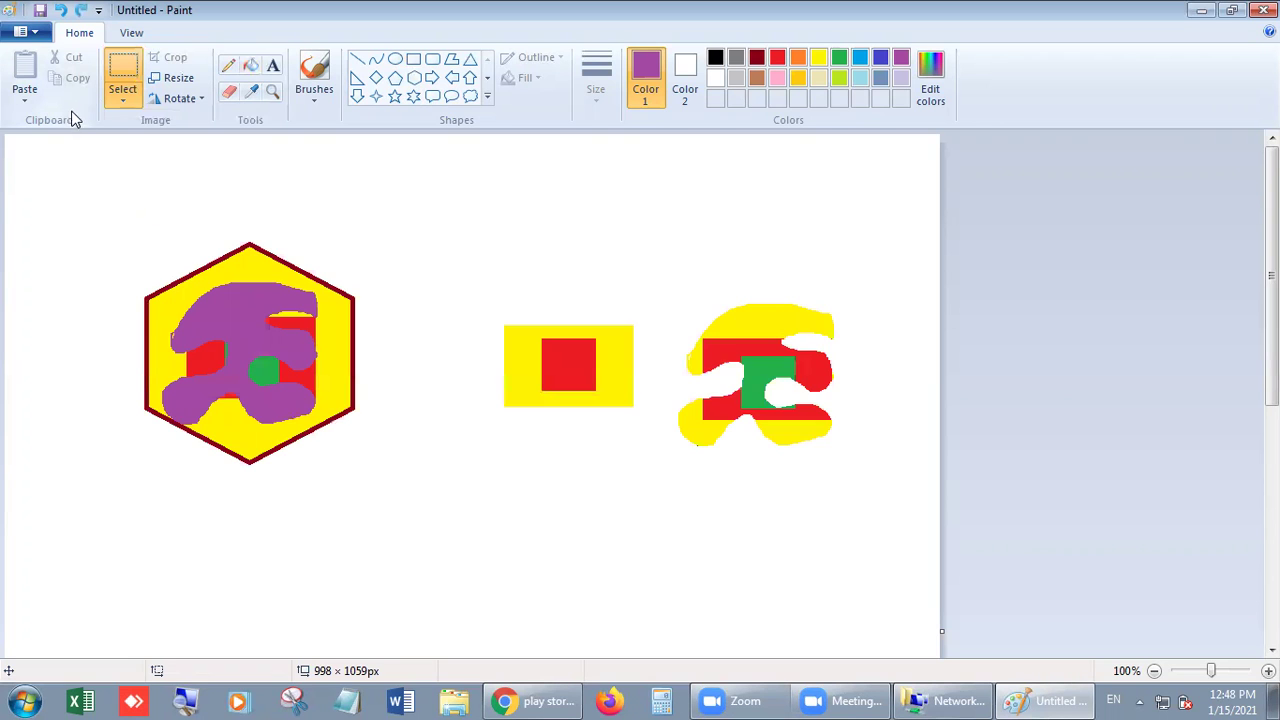
# Select everything on the canvas and delete it to leave a blank picture.
pyautogui.click(118, 92)
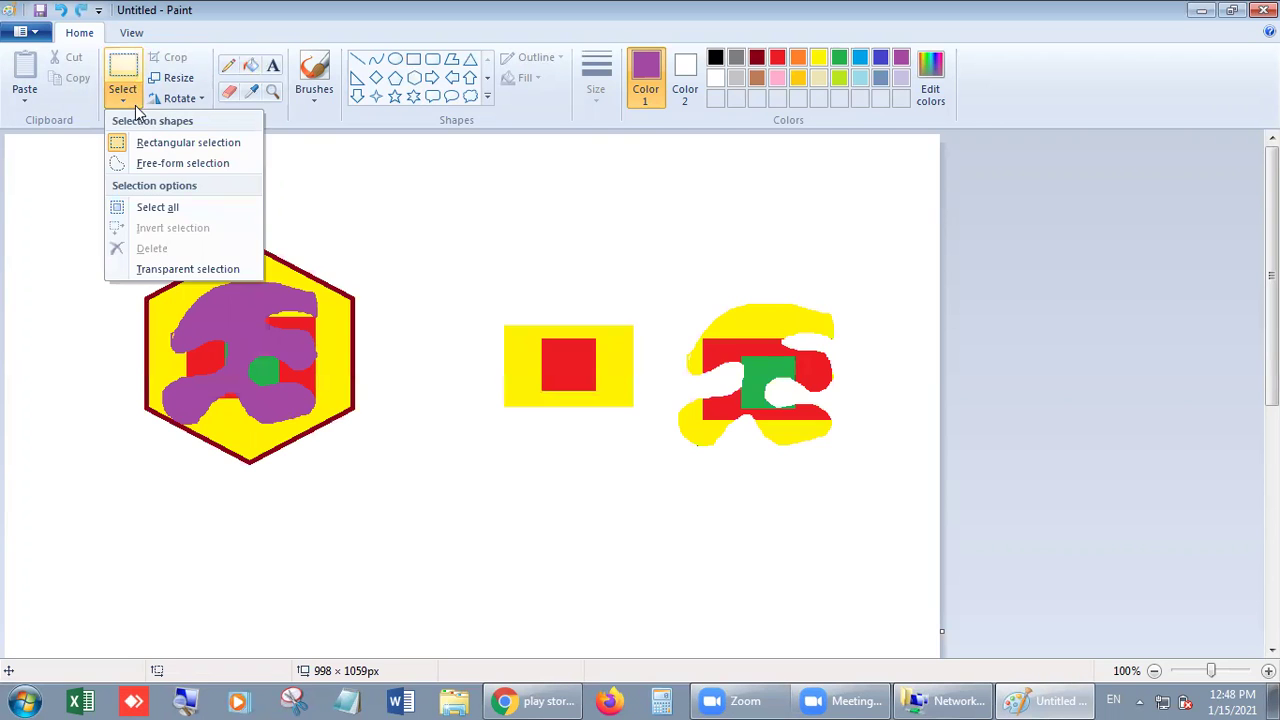
pyautogui.click(195, 206)
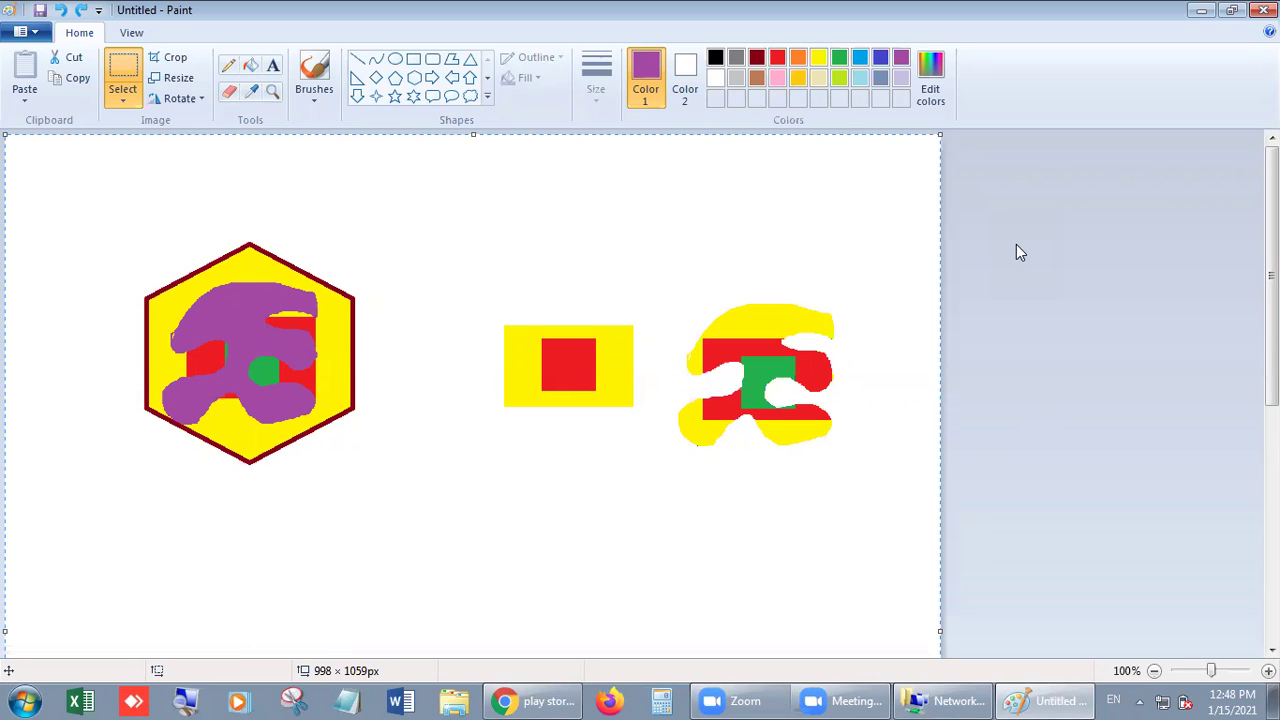
pyautogui.press('Delete')
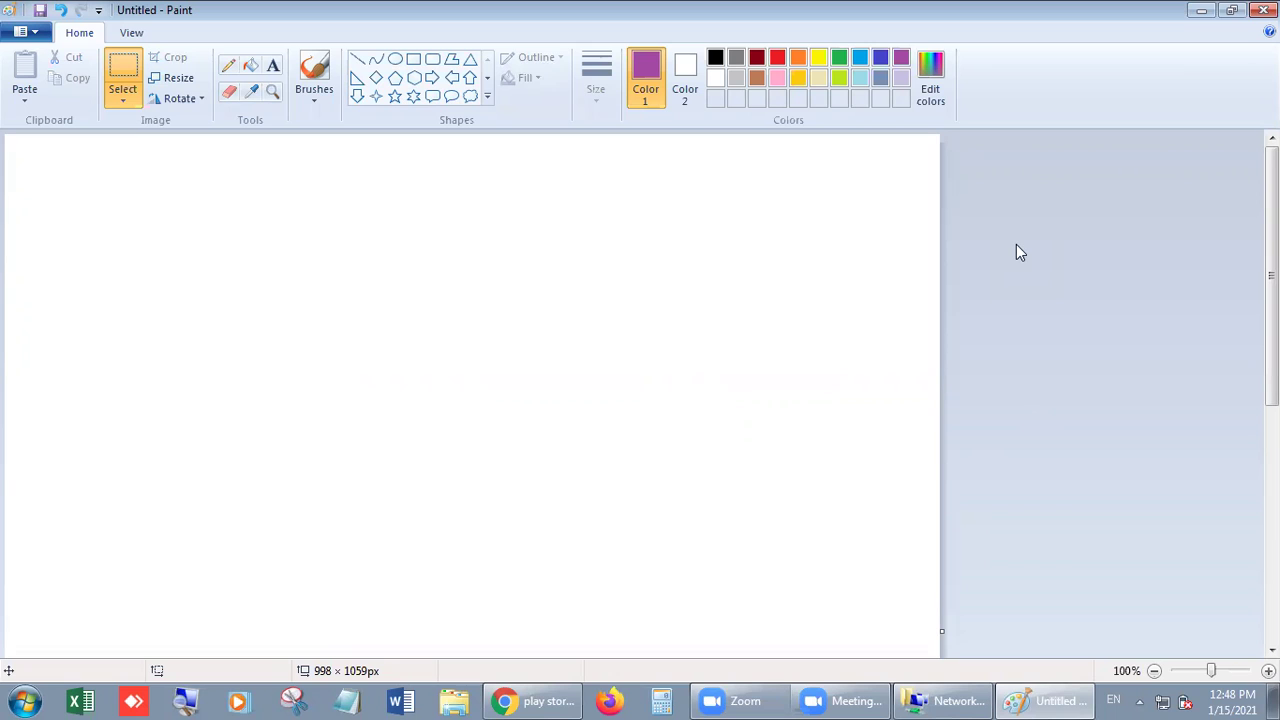
# Draw a rectangle about 139 × 123 px in the upper part of the blank canvas and make its outline red.
pyautogui.click(414, 62)
pyautogui.moveTo(178, 247); pyautogui.dragTo(309, 361)
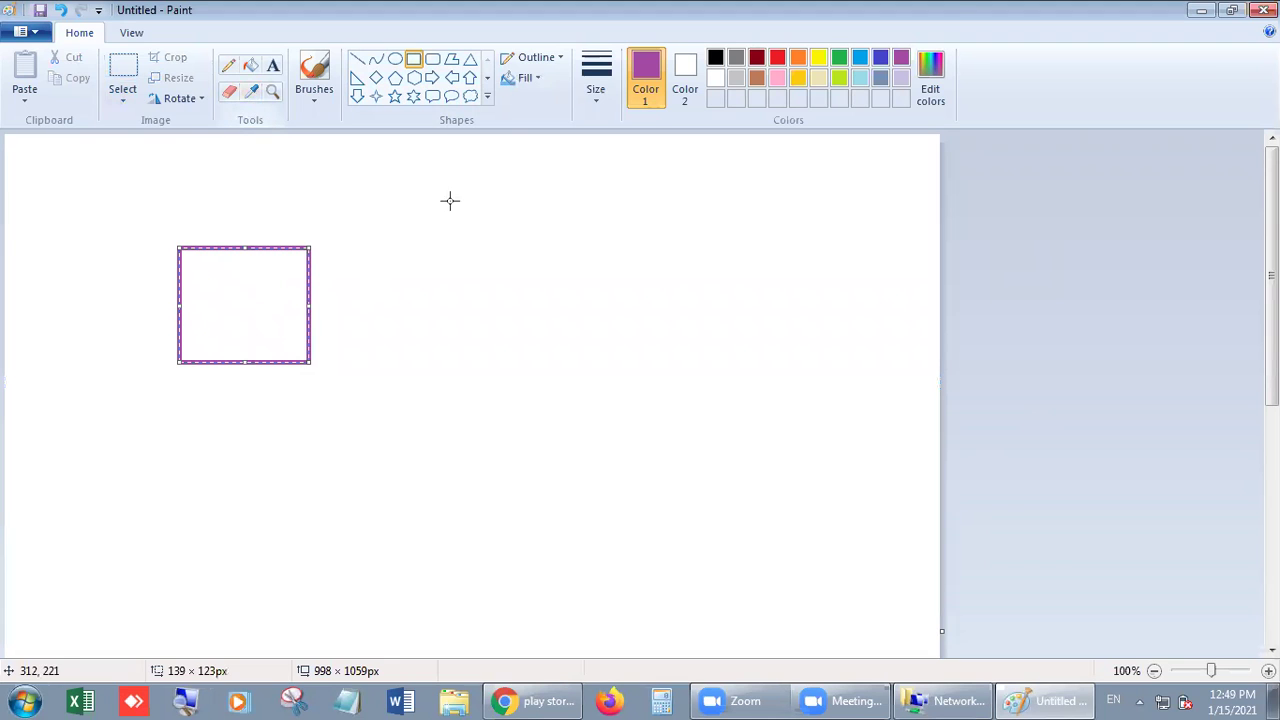
pyautogui.click(775, 60)
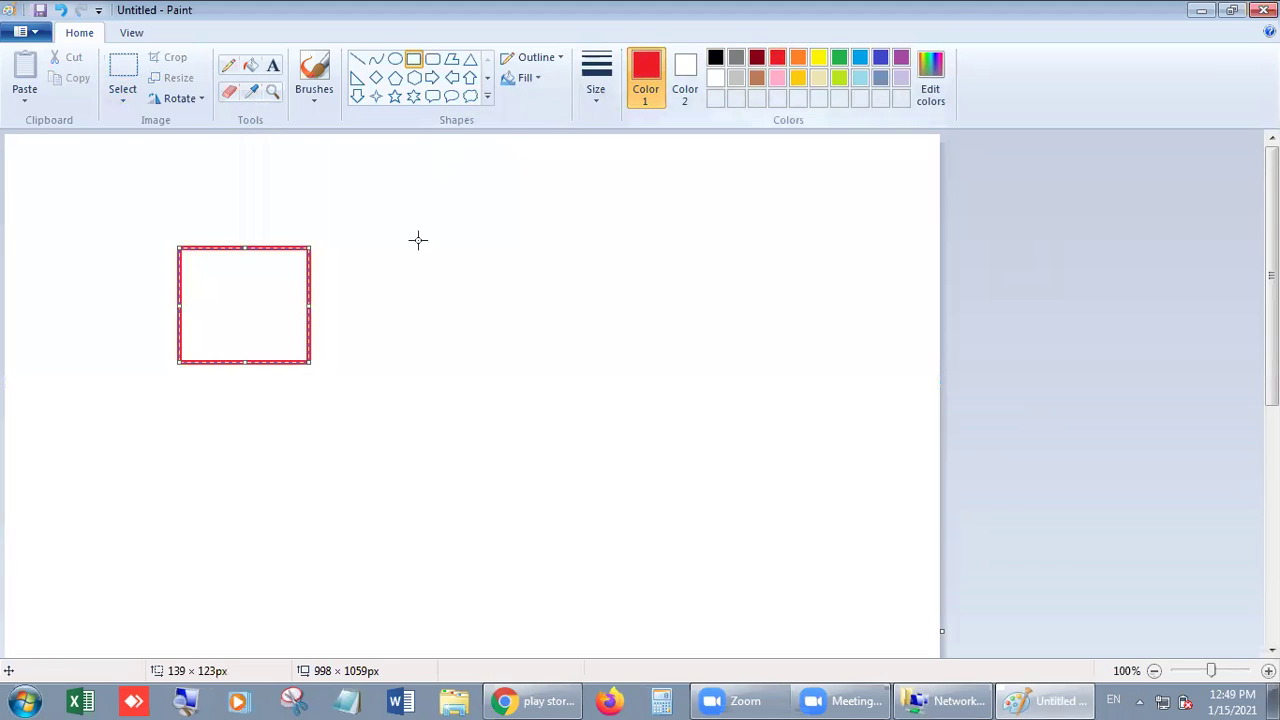
# Try adding a yellow-outlined rectangle about 137 × 130 px beside the red one and filling the red one with yellow, and undo both.
pyautogui.moveTo(371, 244); pyautogui.dragTo(500, 366)
pyautogui.click(842, 62)
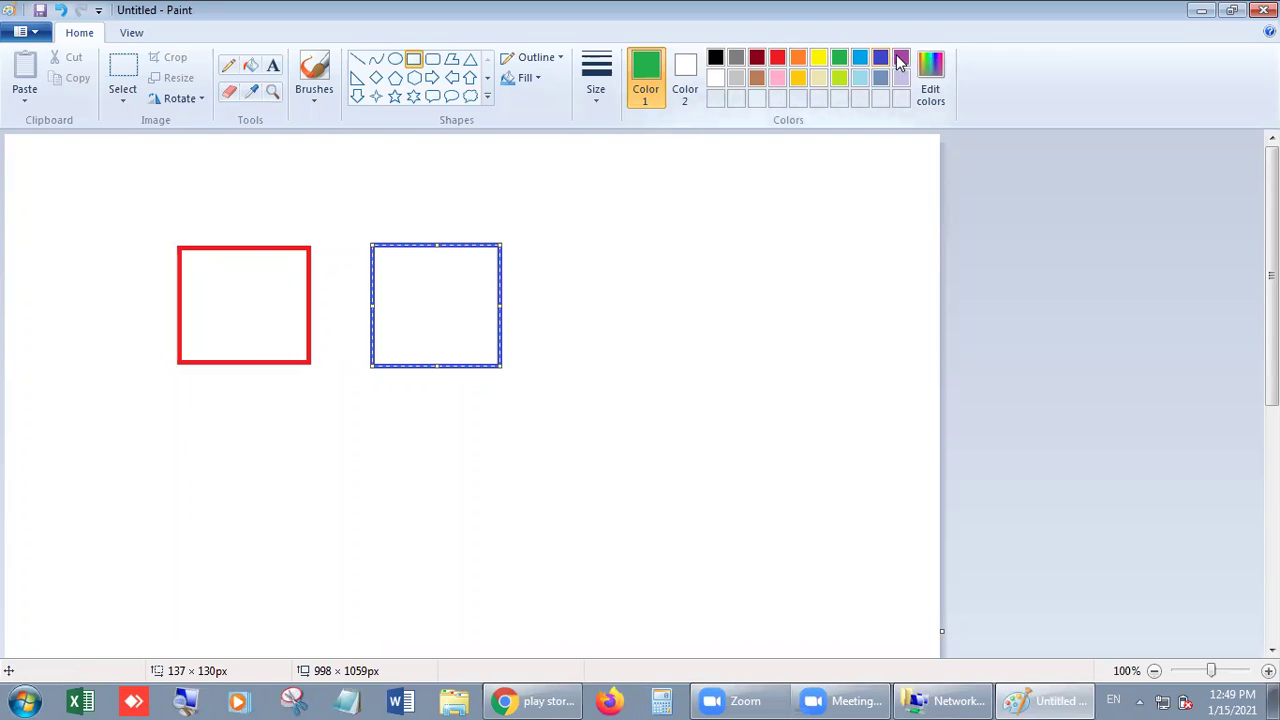
pyautogui.click(821, 62)
pyautogui.click(251, 66)
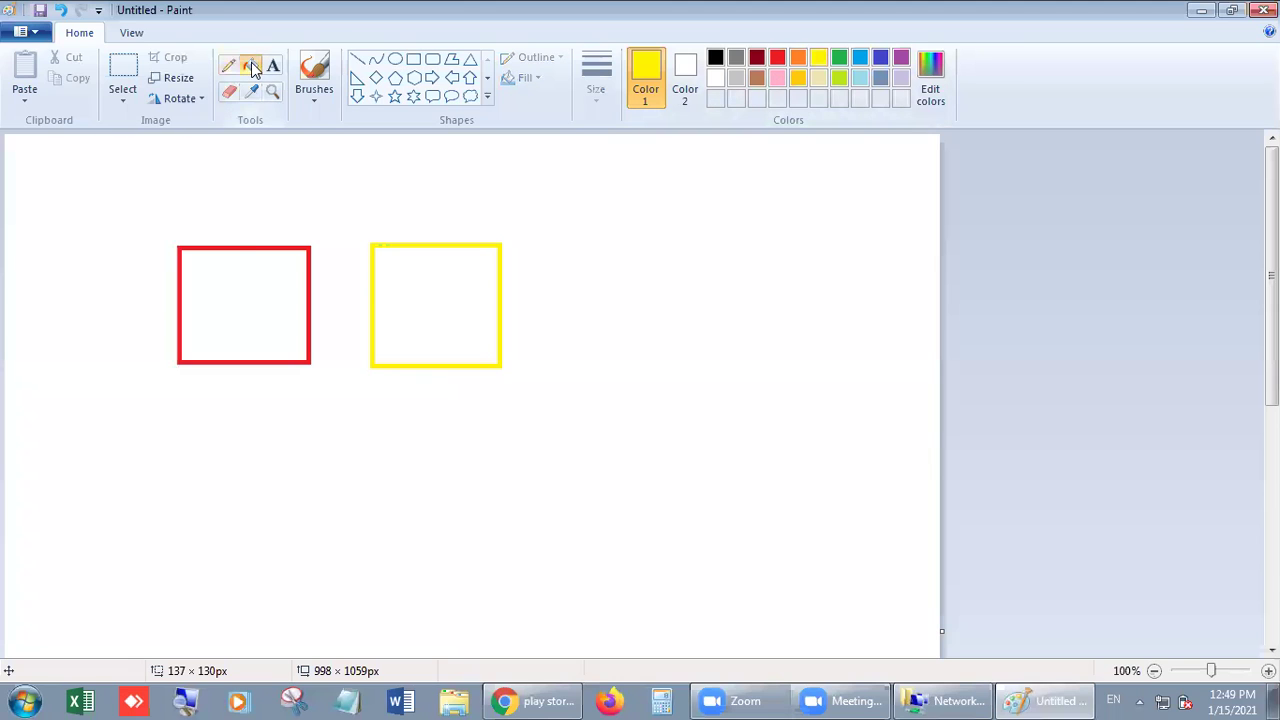
pyautogui.click(221, 259)
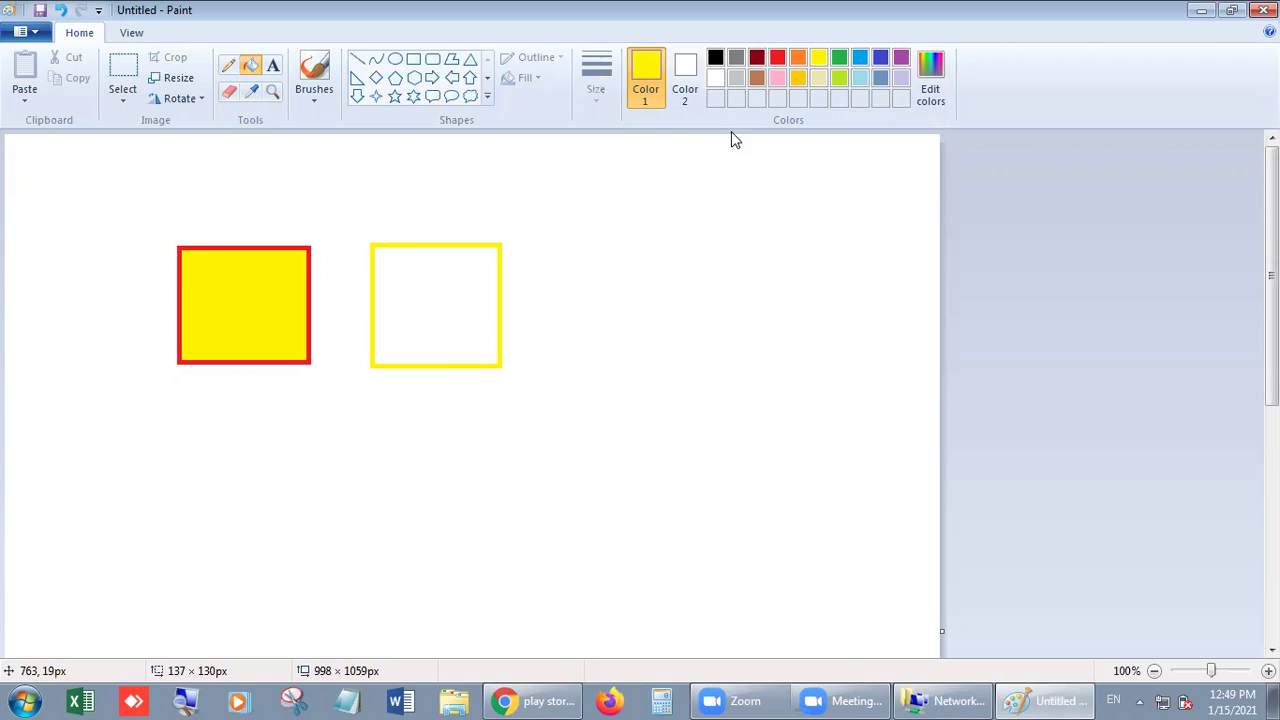
pyautogui.hotkey('ctrl', 'z')
pyautogui.hotkey('ctrl', 'z')
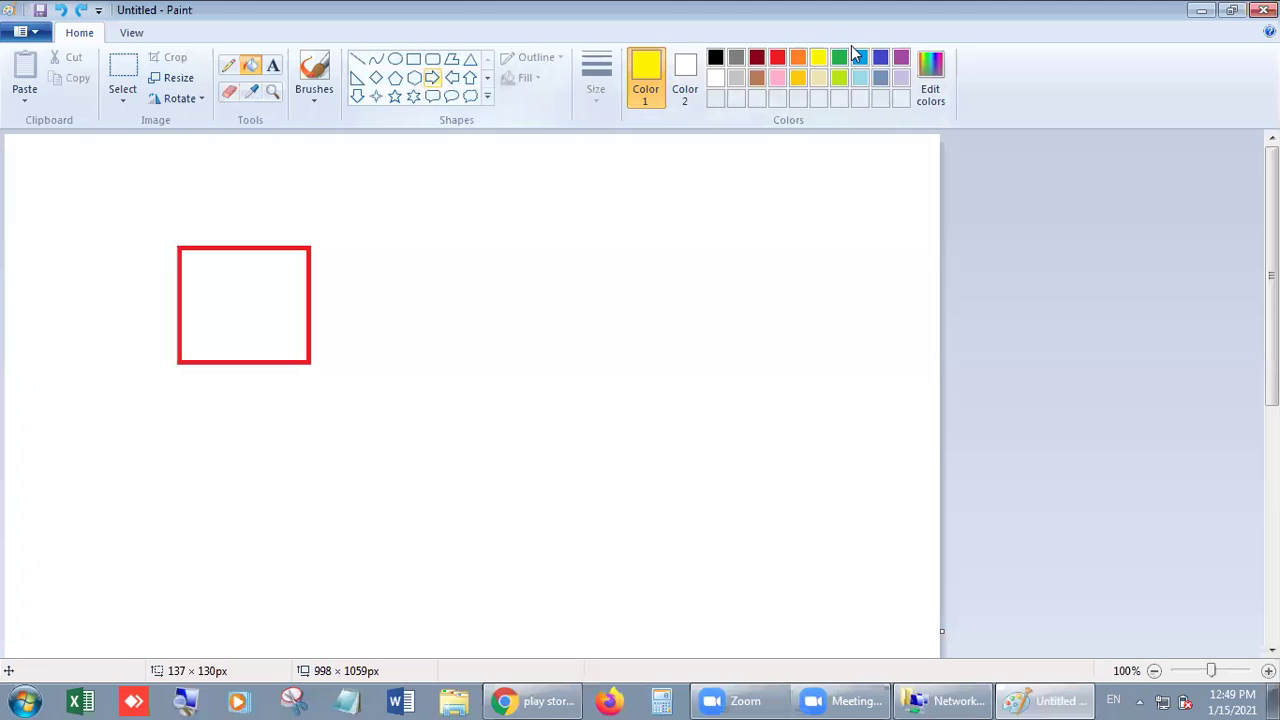
# Draw a light blue outlined rectangle about 125 × 128 px beside the red one.
pyautogui.click(858, 60)
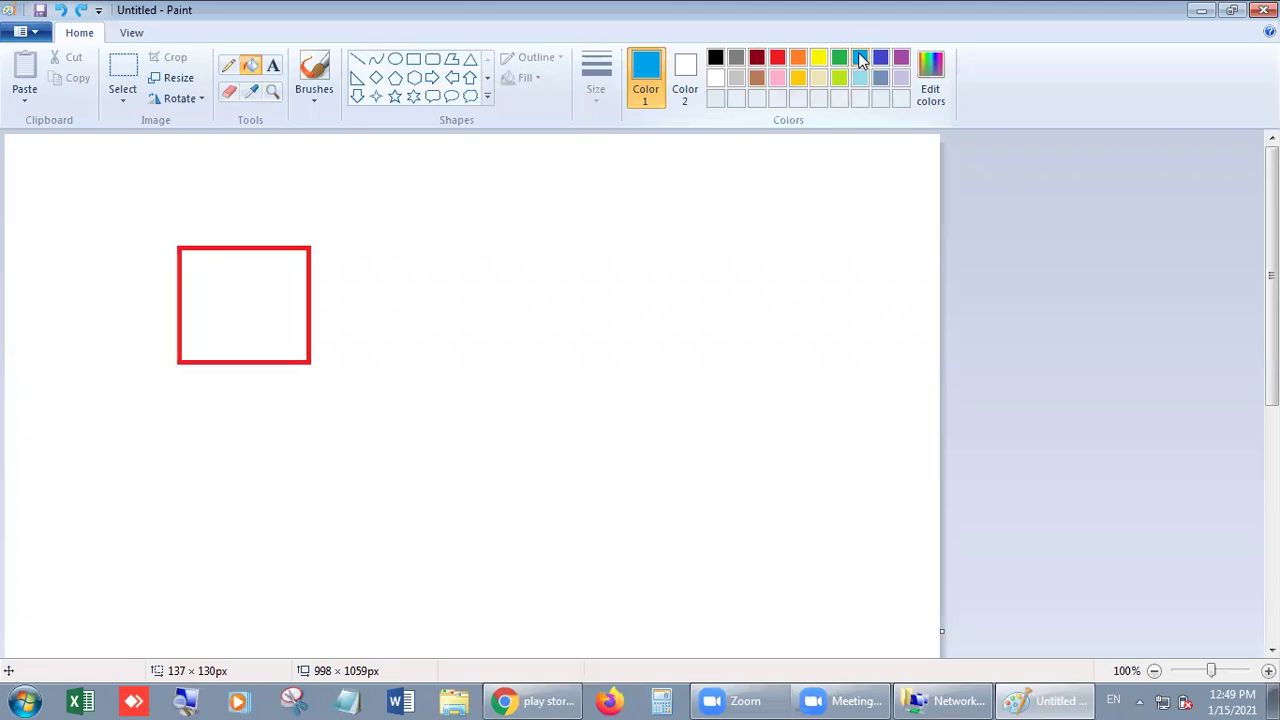
pyautogui.click(414, 58)
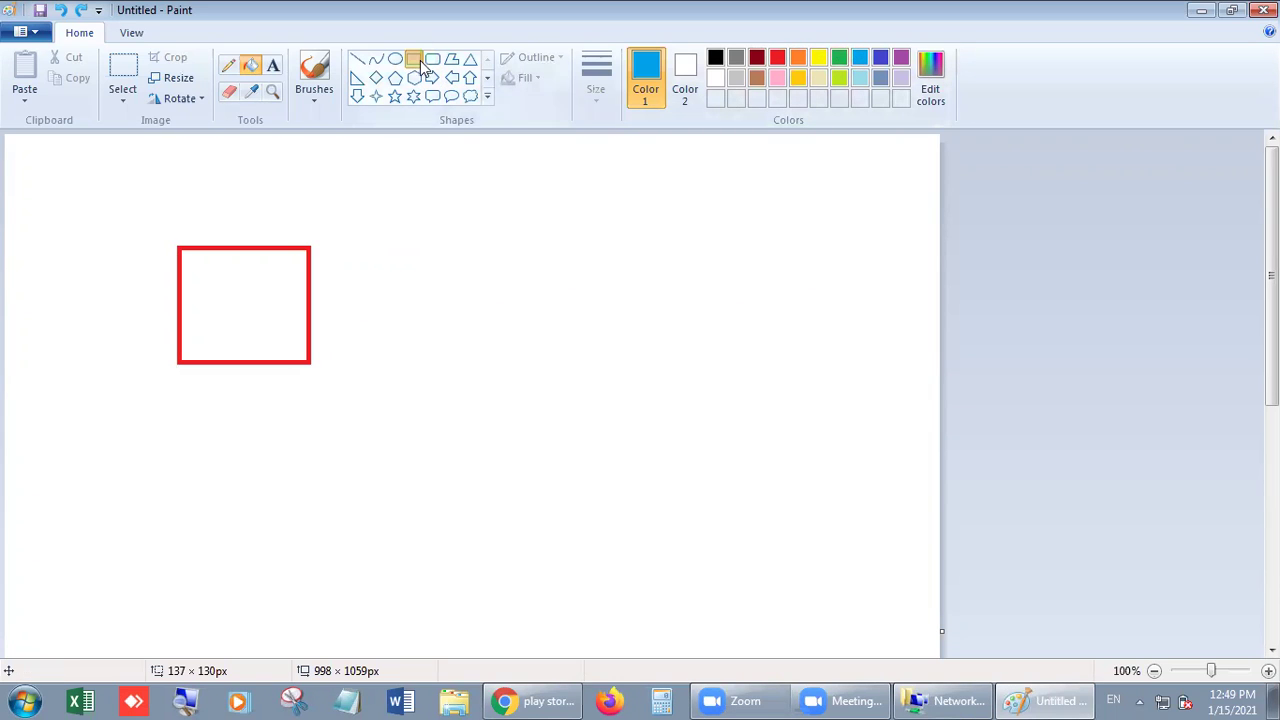
pyautogui.moveTo(361, 245); pyautogui.dragTo(480, 363)
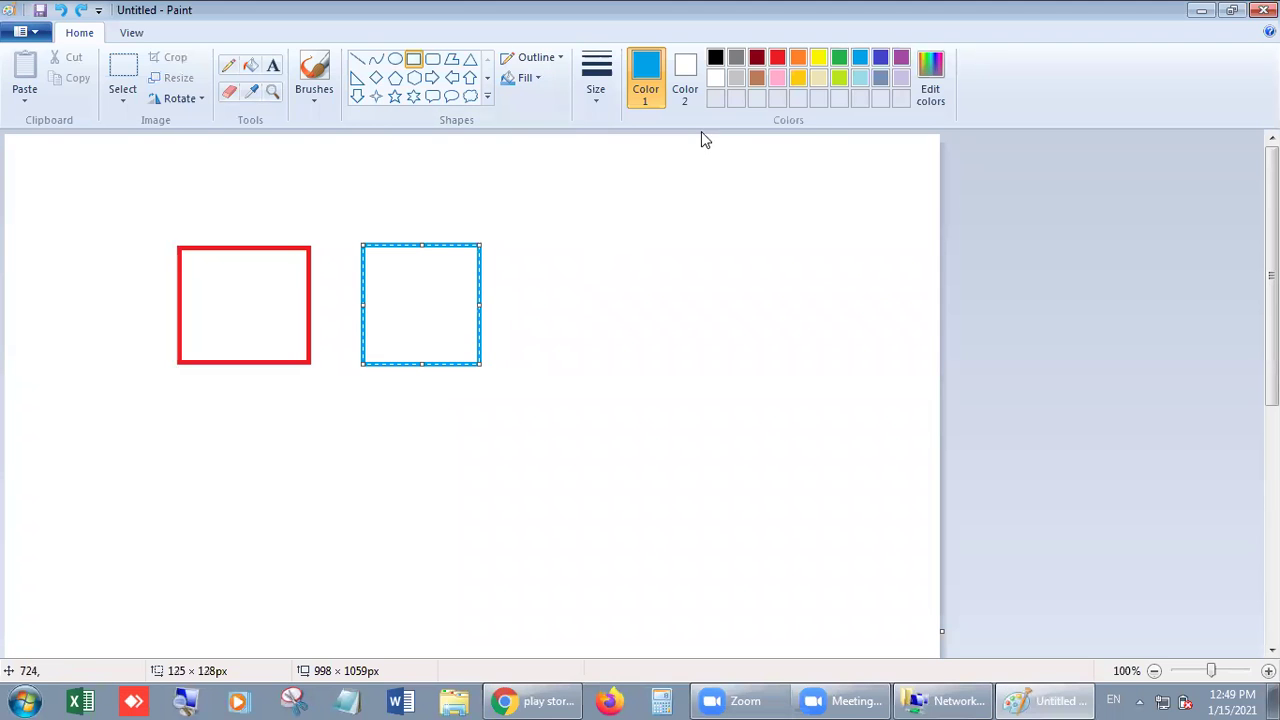
pyautogui.click(659, 233)
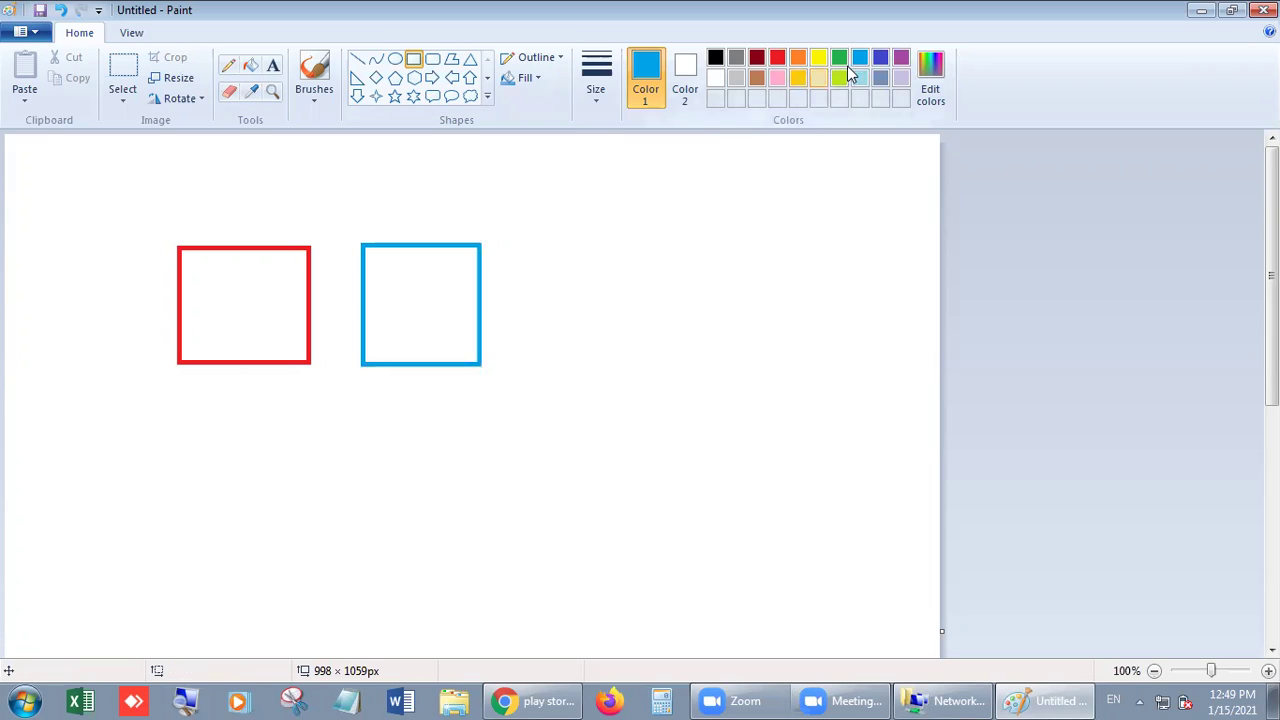
# Fill the inside of the red-outlined rectangle with yellow.
pyautogui.click(817, 57)
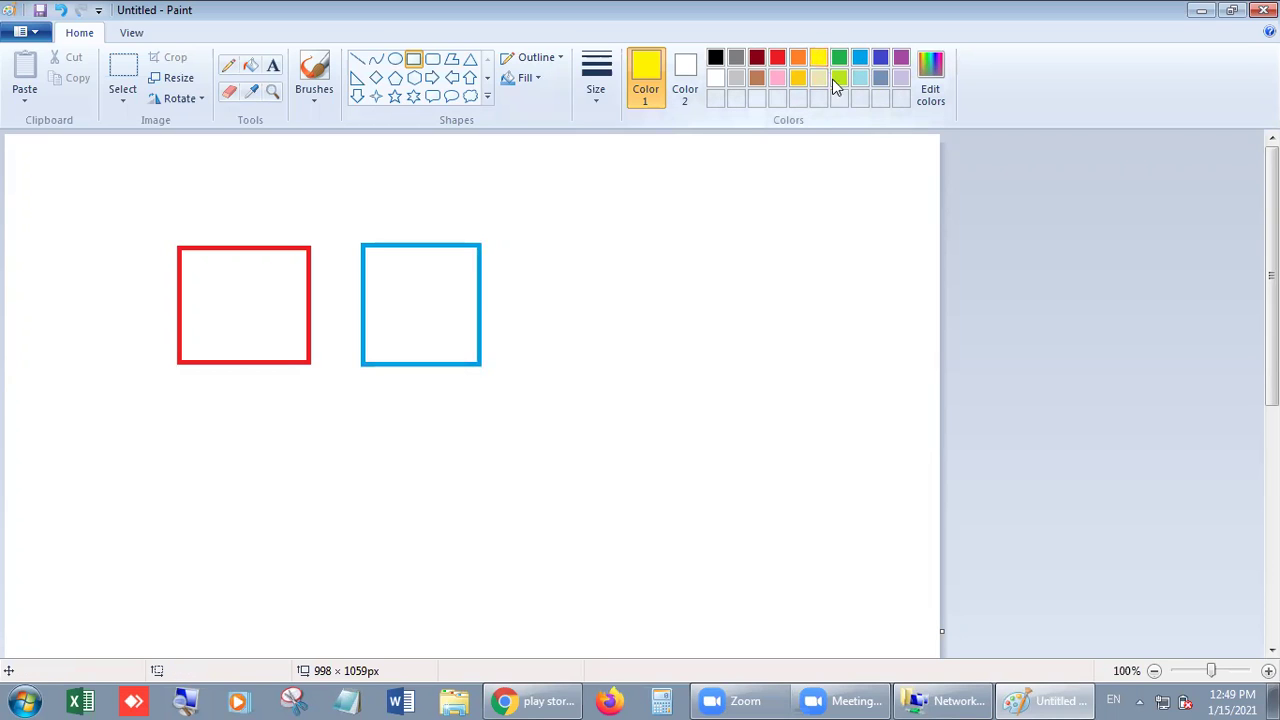
pyautogui.click(249, 69)
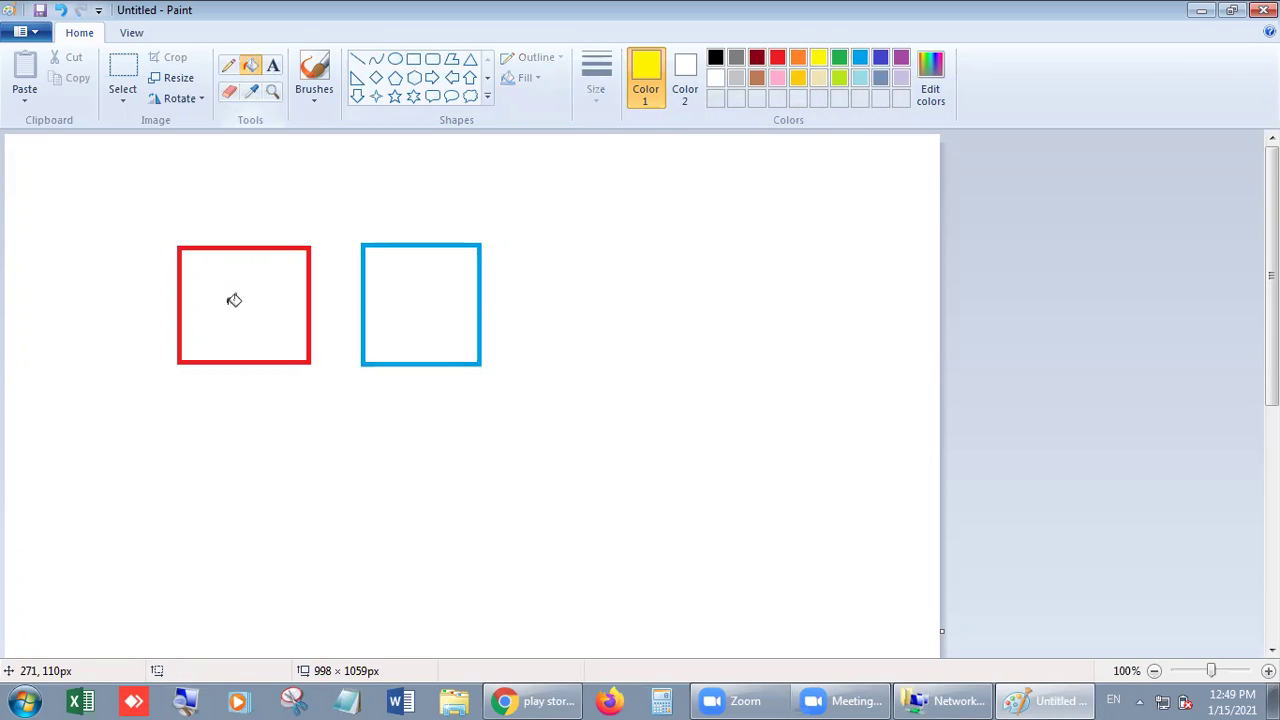
pyautogui.click(231, 306)
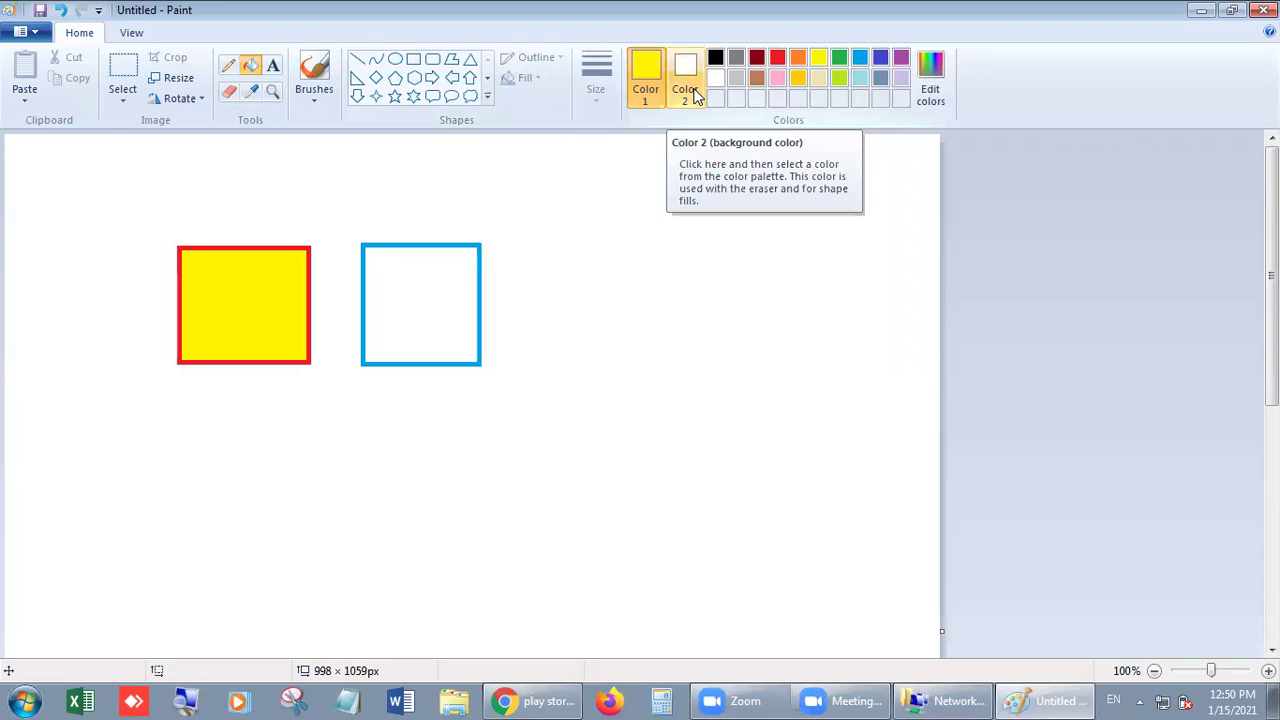
# Try sampling red from the first rectangle's outline with the Color picker and filling the blue-outlined rectangle, and undo the fills in both rectangles.
pyautogui.click(251, 90)
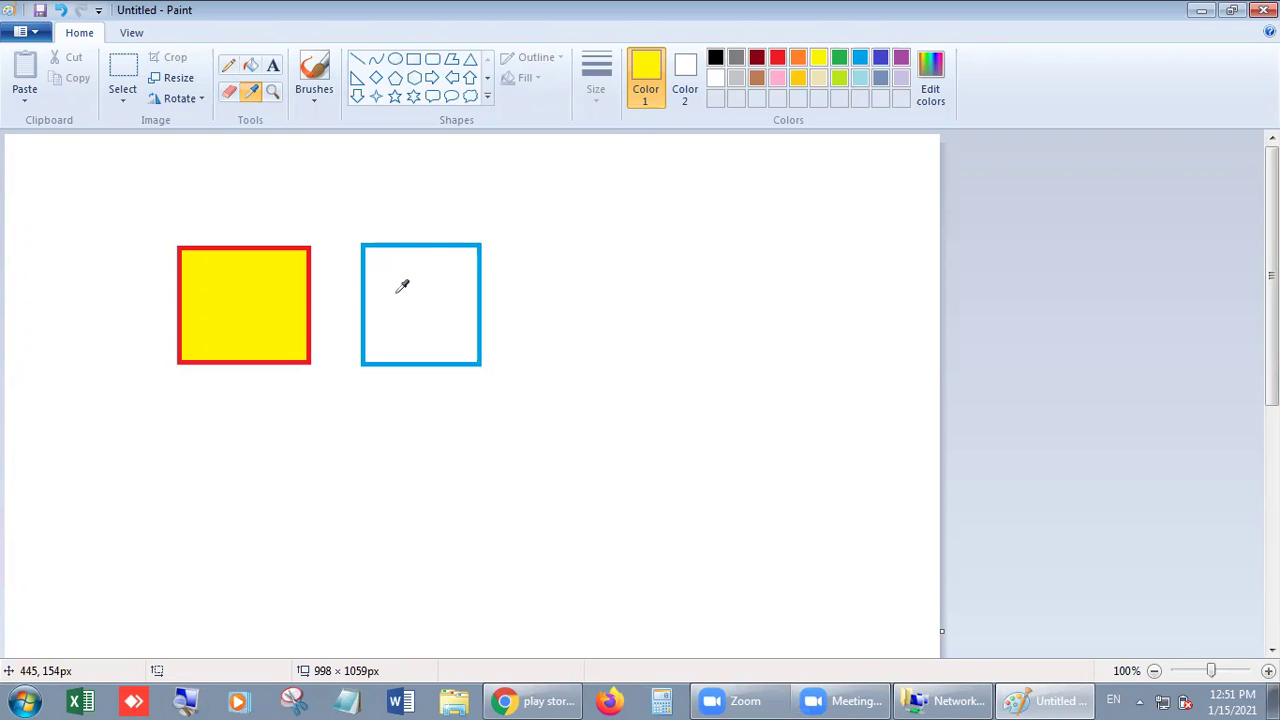
pyautogui.click(311, 287)
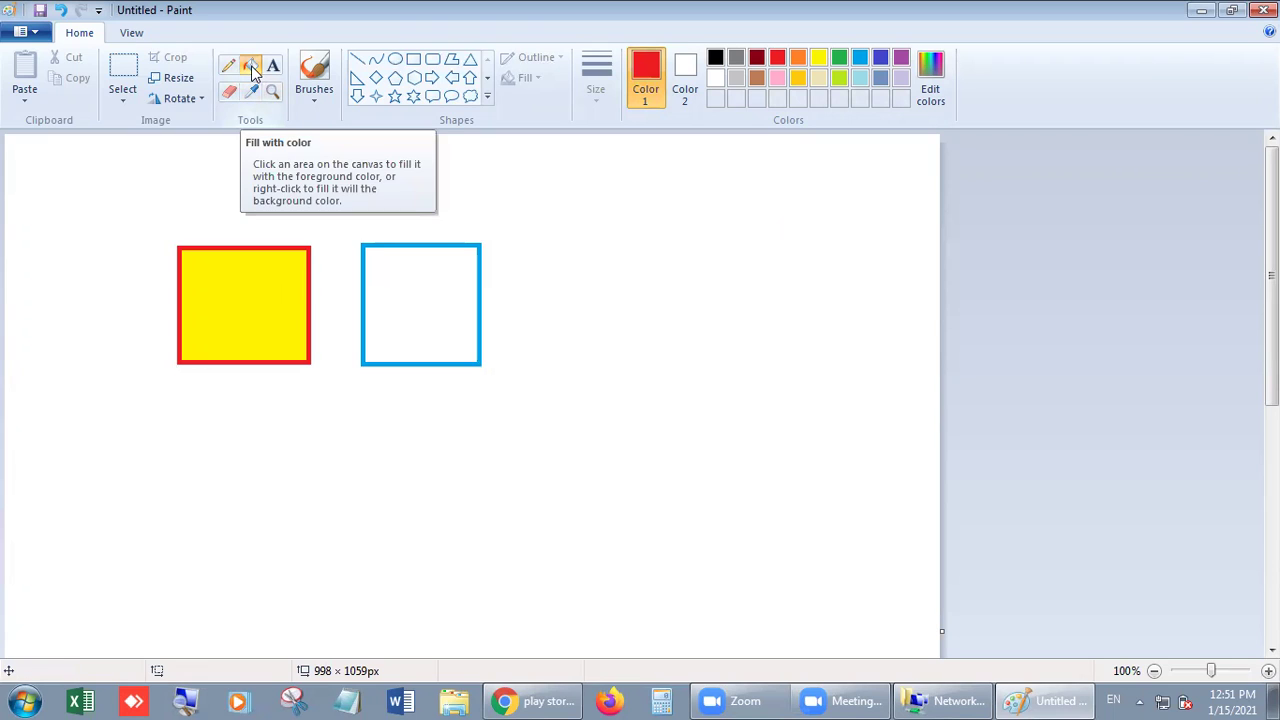
pyautogui.click(414, 280)
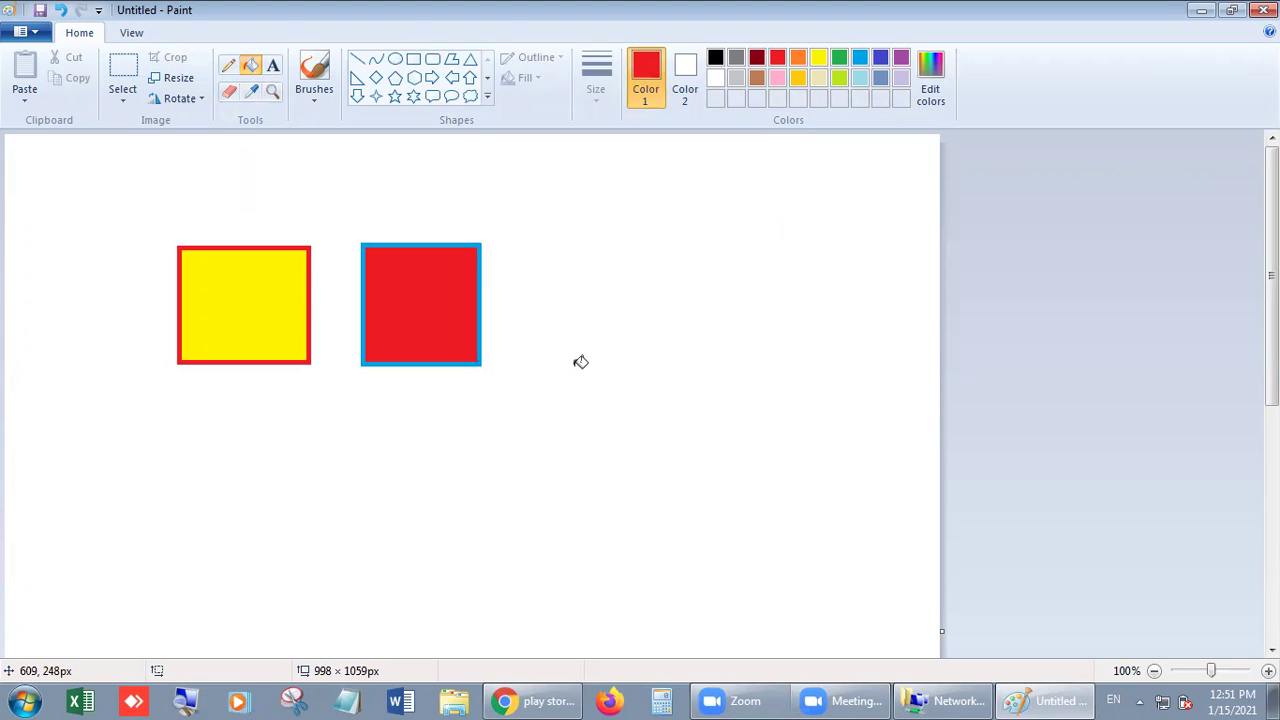
pyautogui.hotkey('ctrl', 'z')
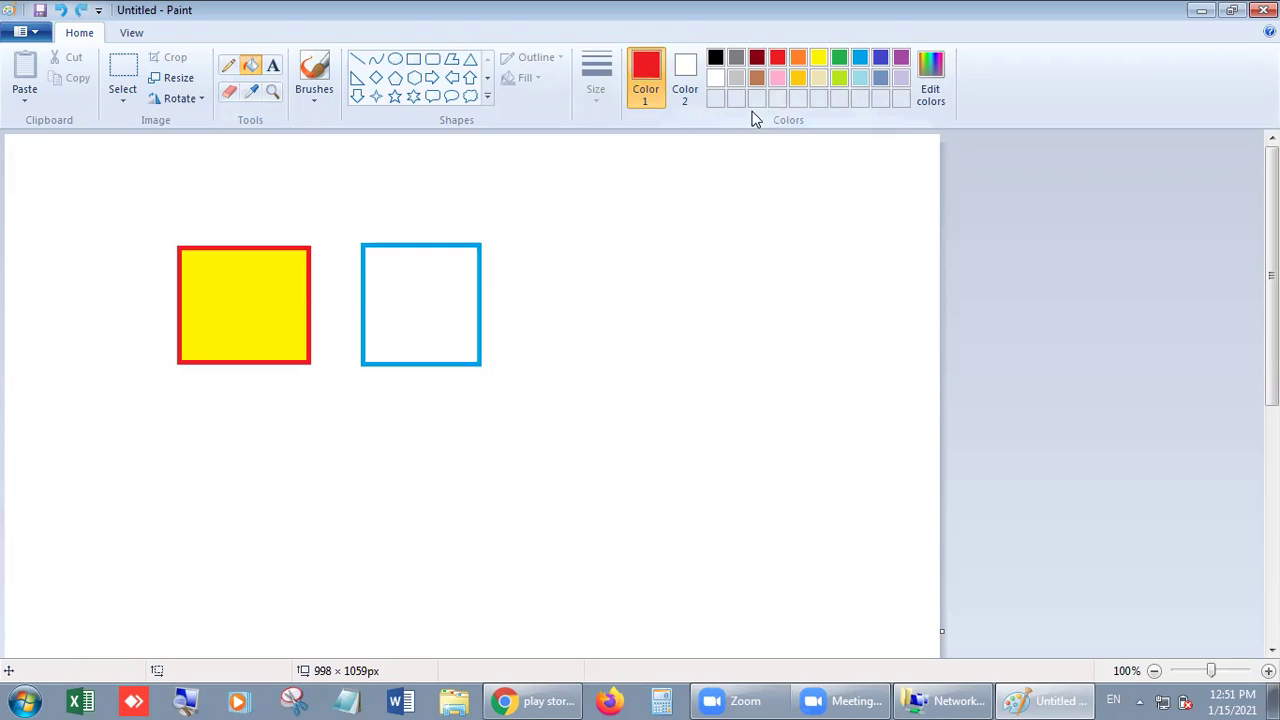
pyautogui.hotkey('ctrl', 'z')
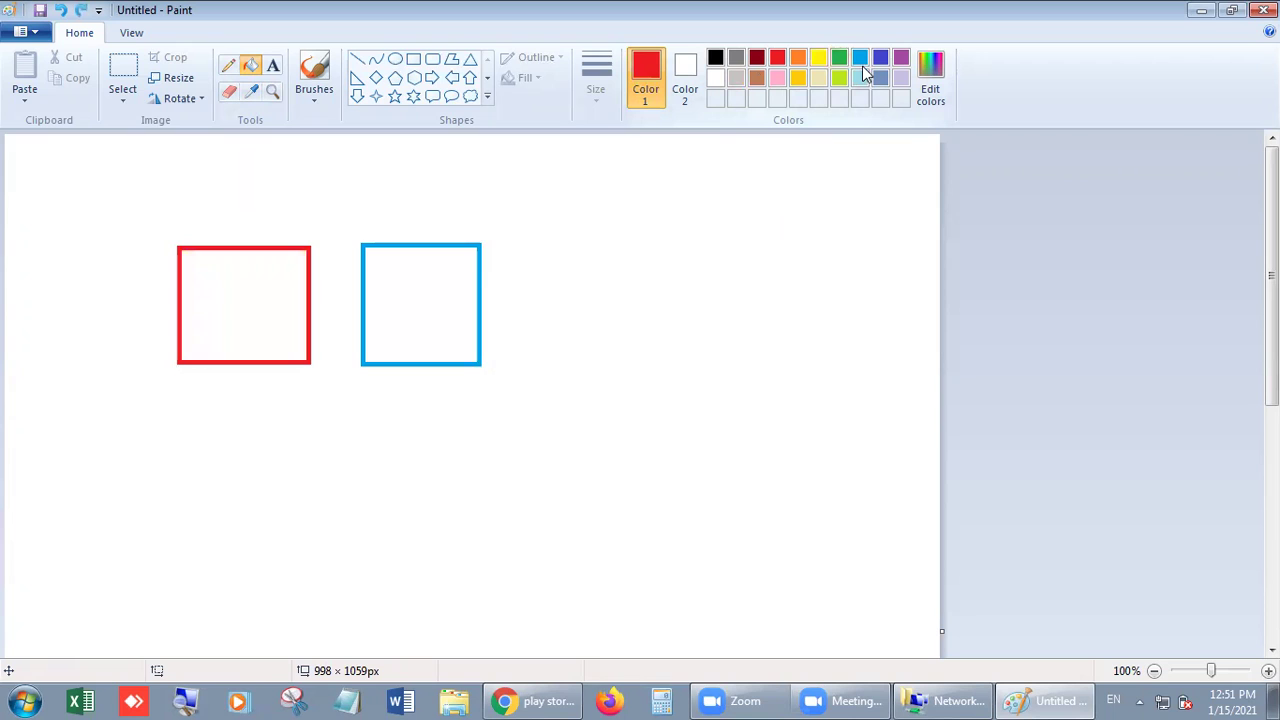
# Draw a purple outlined rectangle about 144 × 135 px beside the light blue one.
pyautogui.click(901, 58)
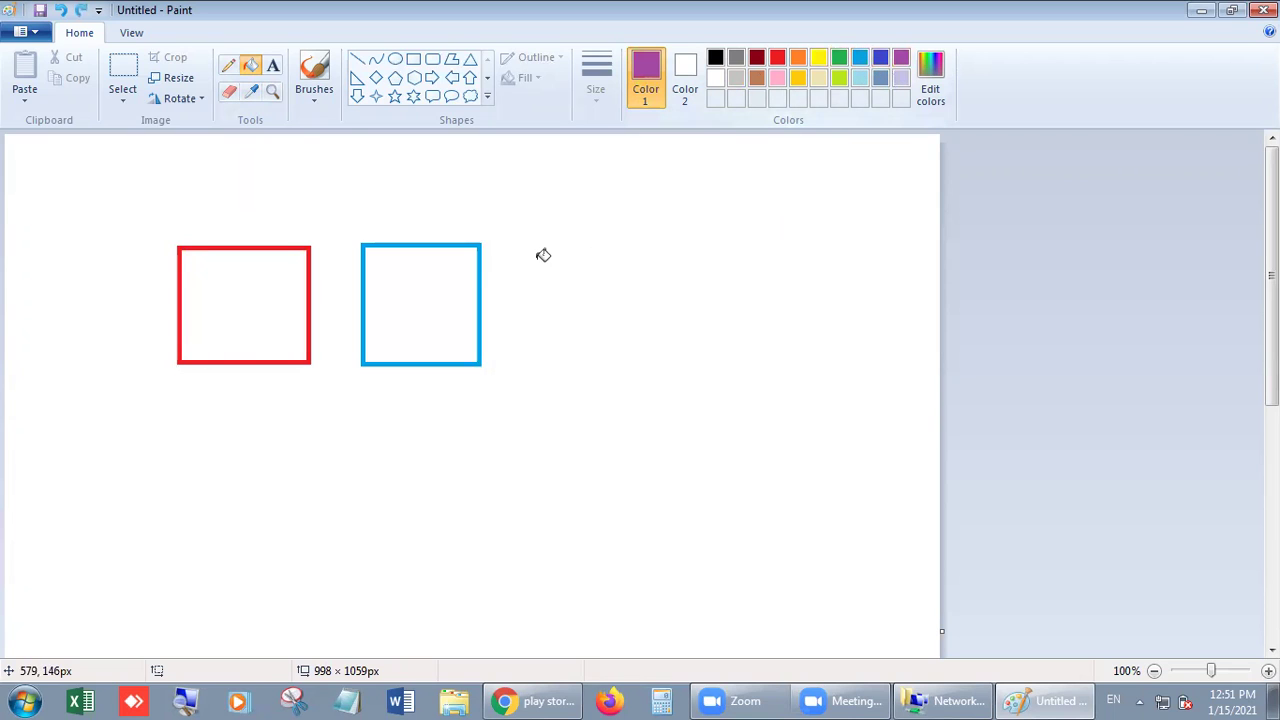
pyautogui.click(413, 58)
pyautogui.moveTo(514, 242); pyautogui.dragTo(650, 368)
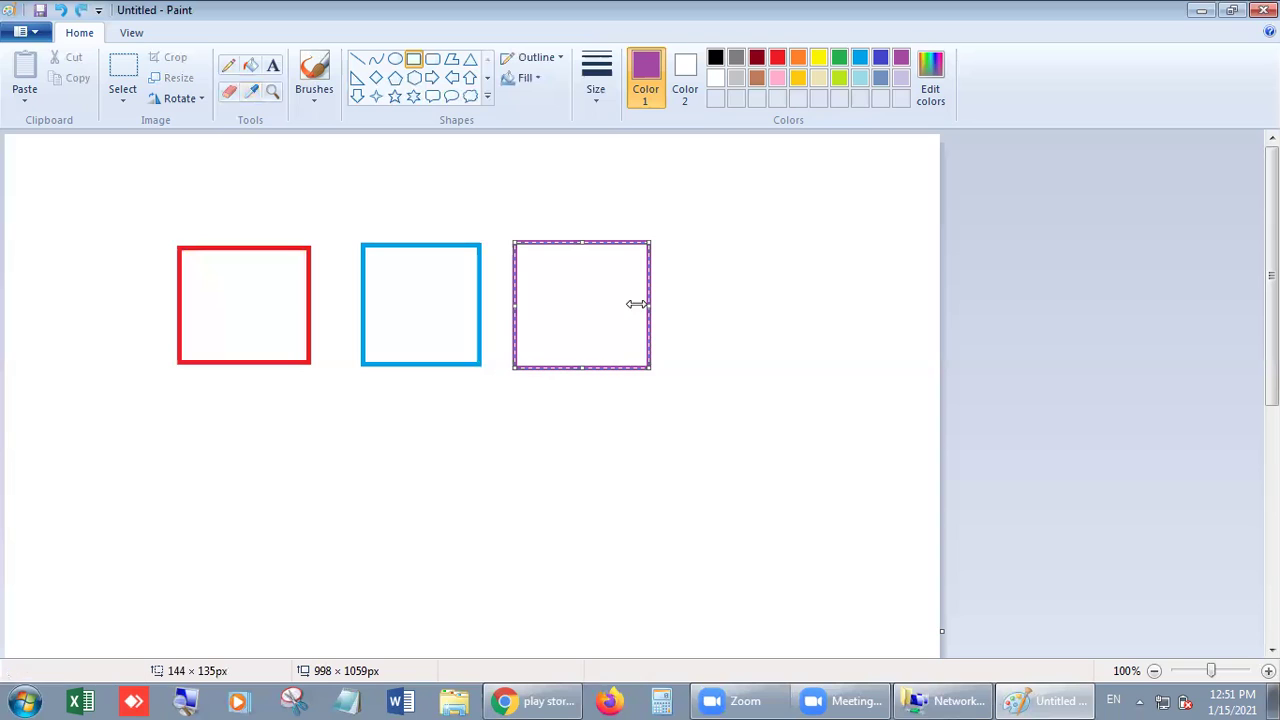
pyautogui.click(814, 194)
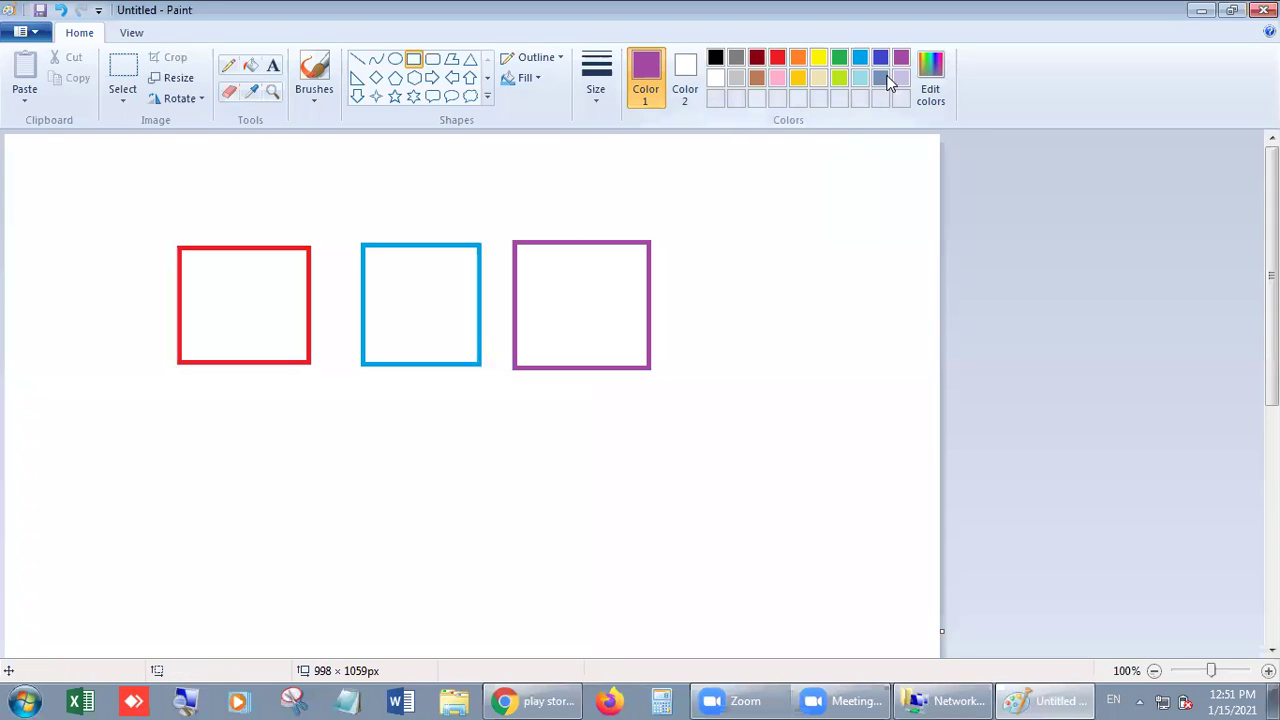
# Draw a blue-gray outlined rectangle beside the purple one, completing a row of four.
pyautogui.click(885, 77)
pyautogui.moveTo(699, 240); pyautogui.dragTo(843, 370)
pyautogui.click(714, 429)
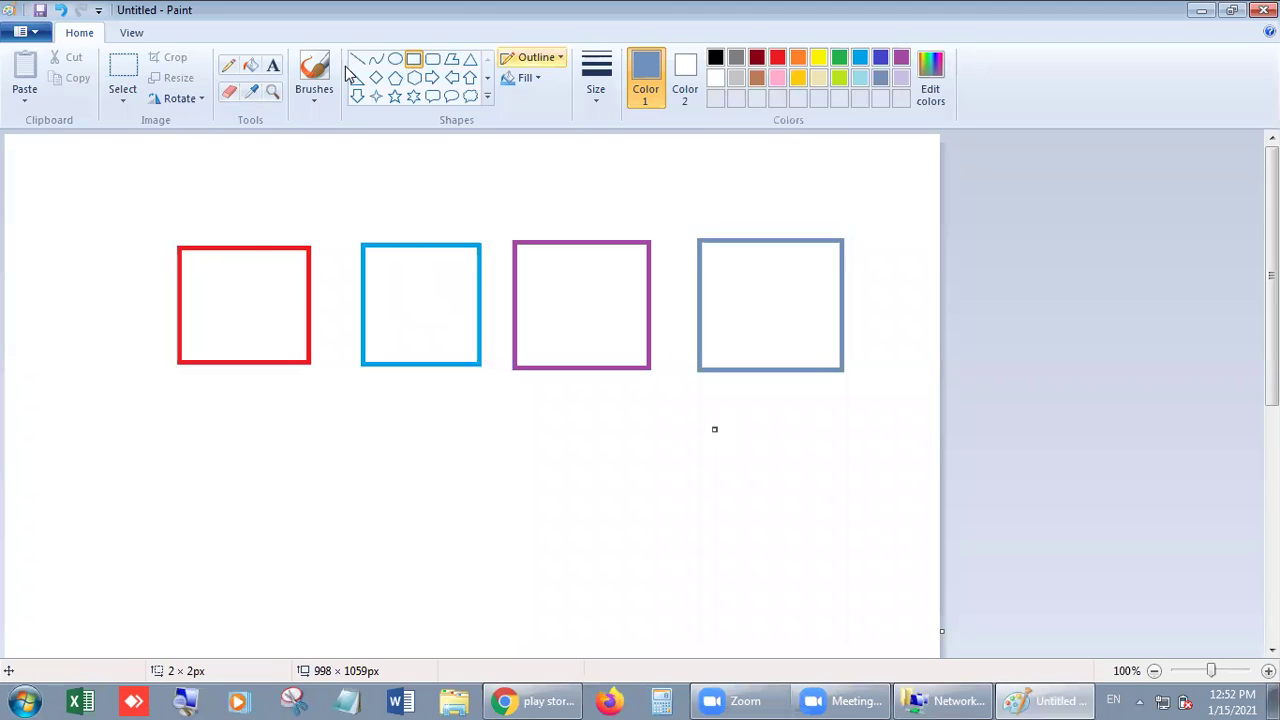
# Sample light blue from the second rectangle's outline with the Color picker and fill the red-outlined rectangle with it.
pyautogui.click(251, 90)
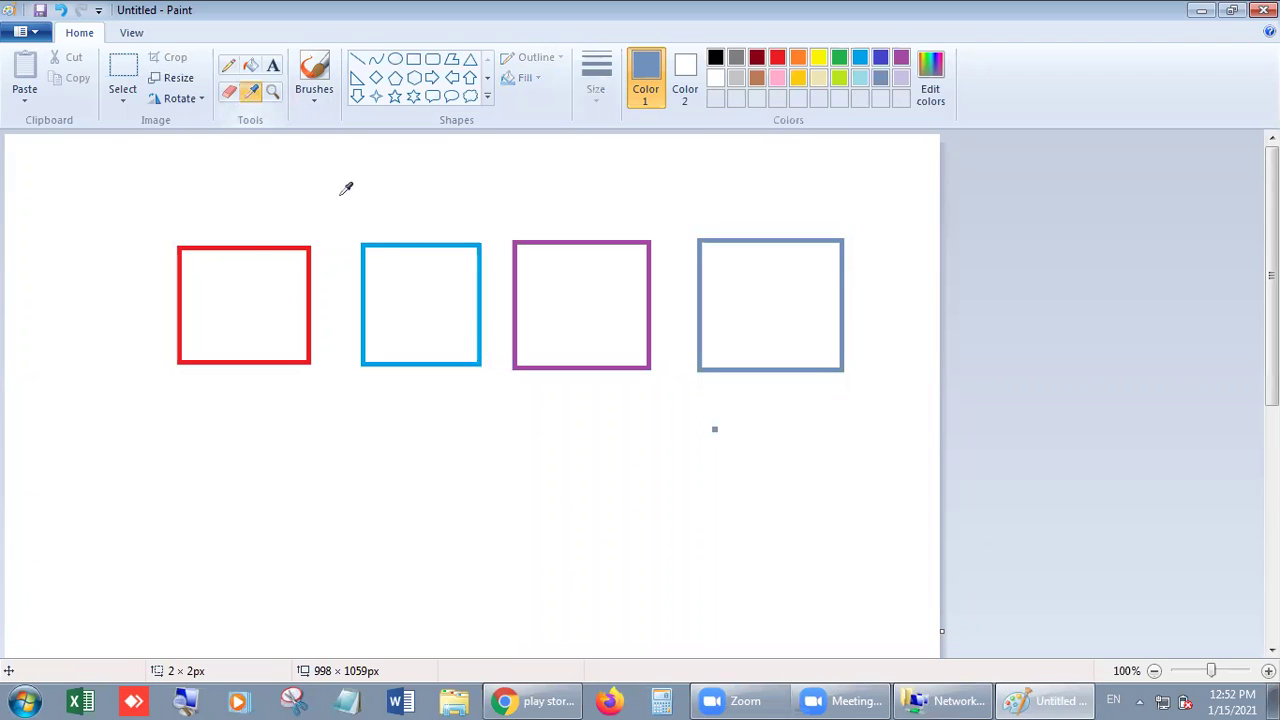
pyautogui.click(379, 243)
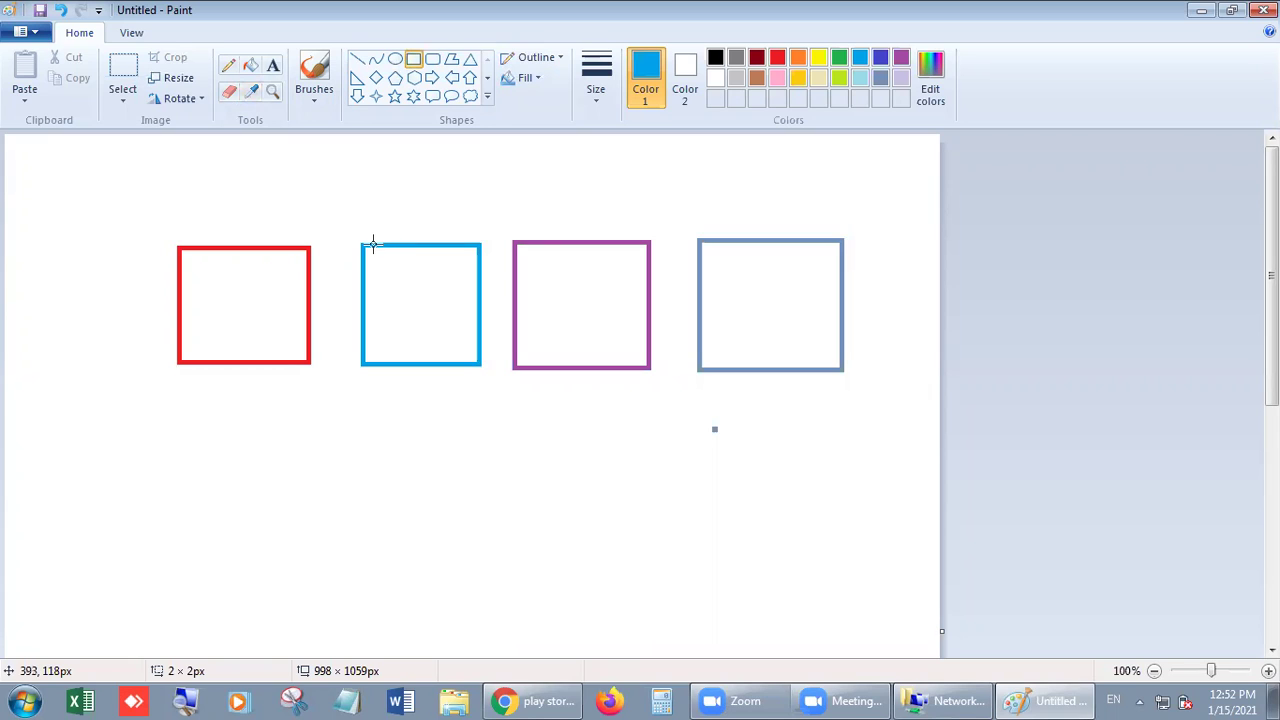
pyautogui.click(252, 89)
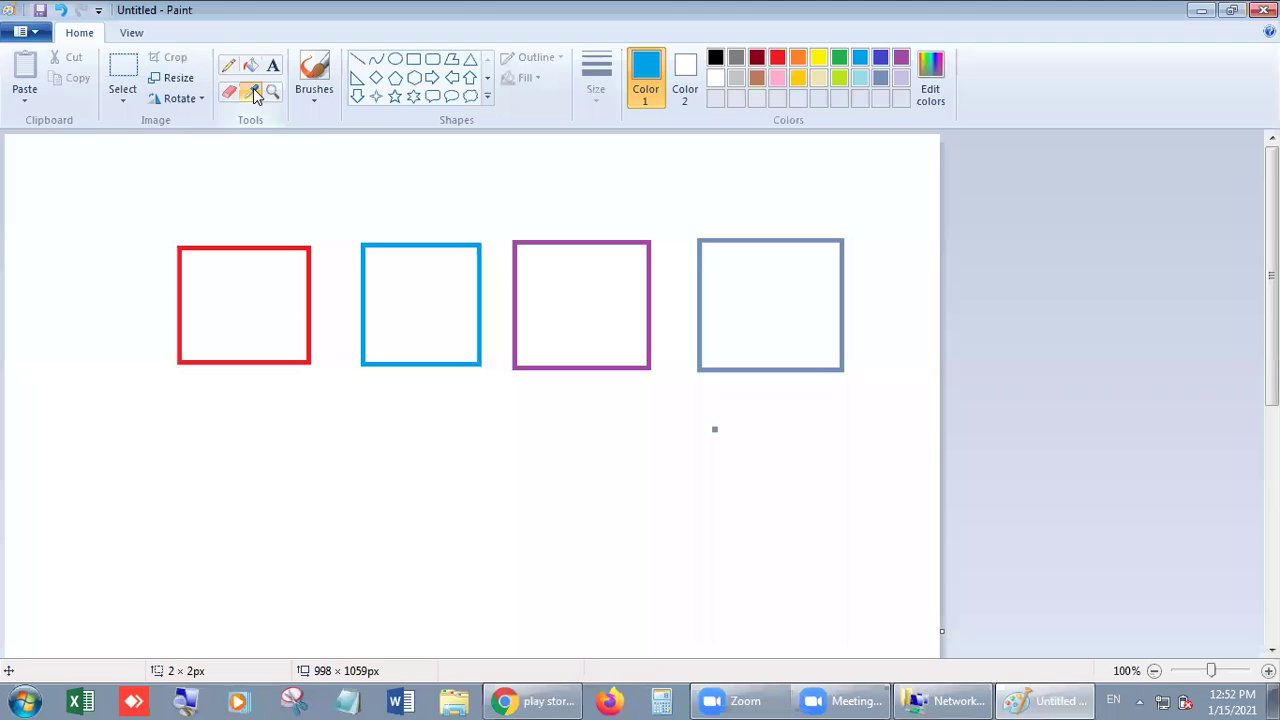
pyautogui.click(400, 243)
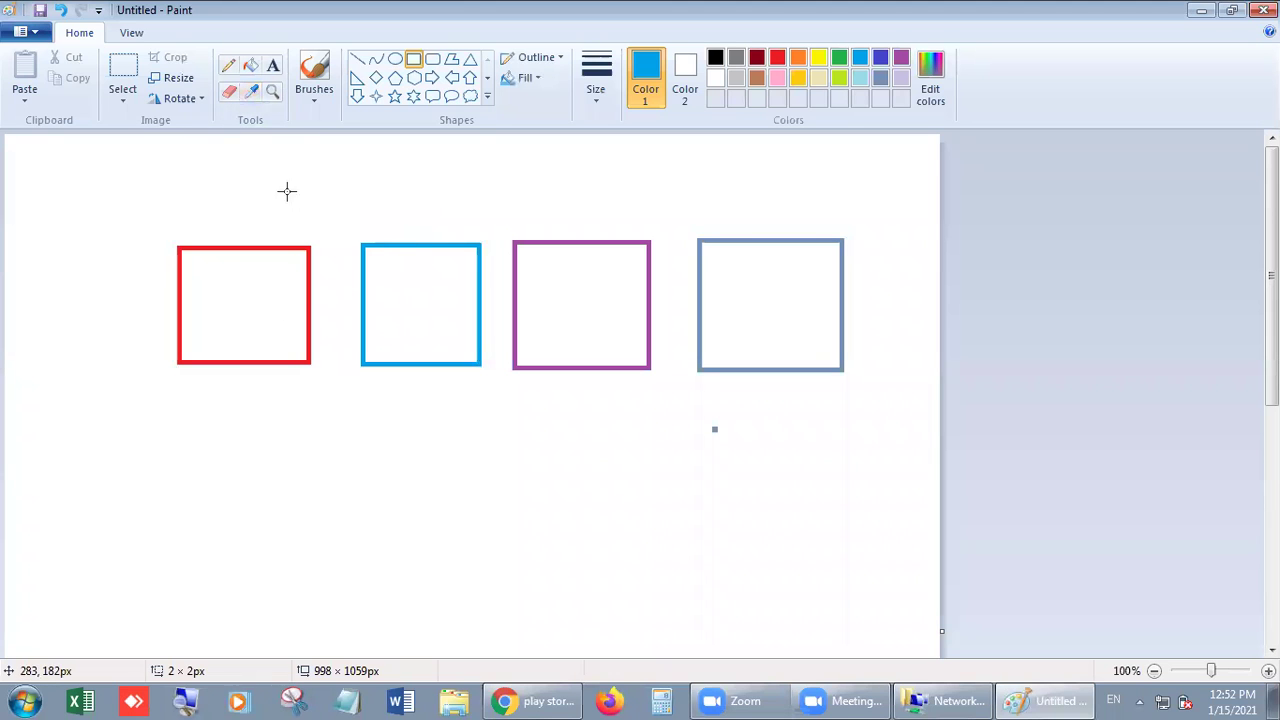
pyautogui.click(252, 67)
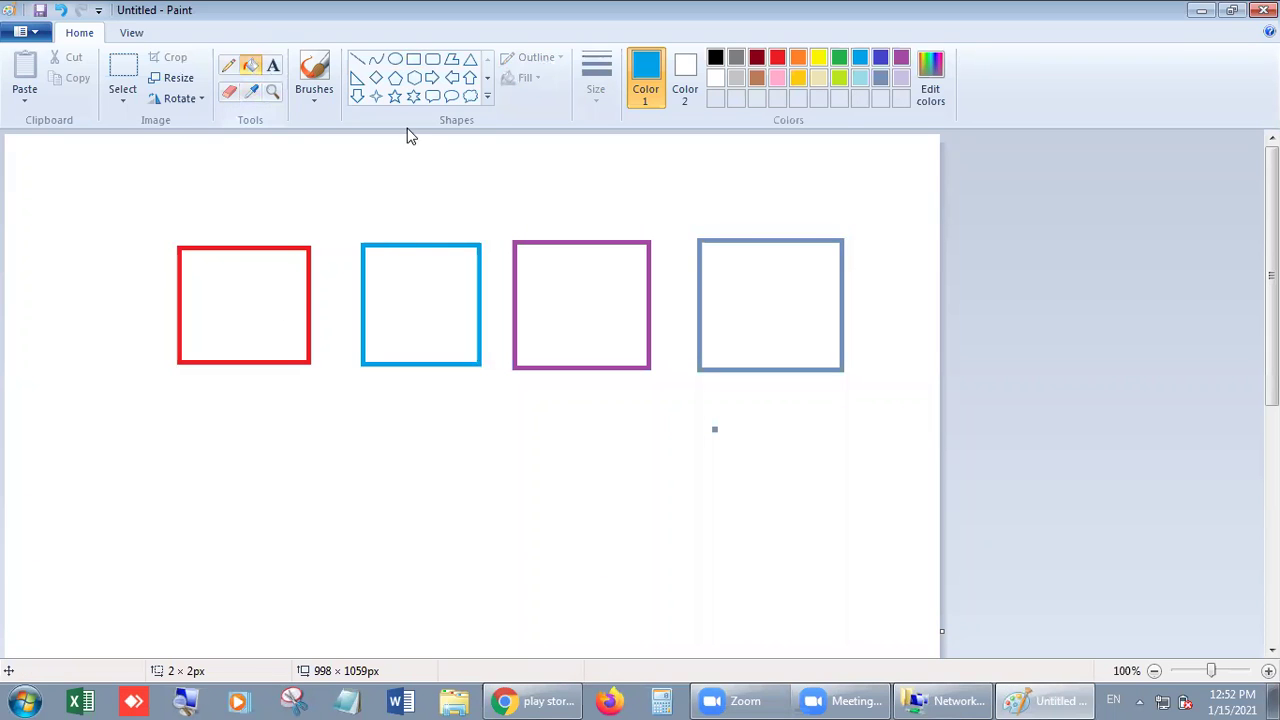
pyautogui.click(391, 242)
pyautogui.click(231, 286)
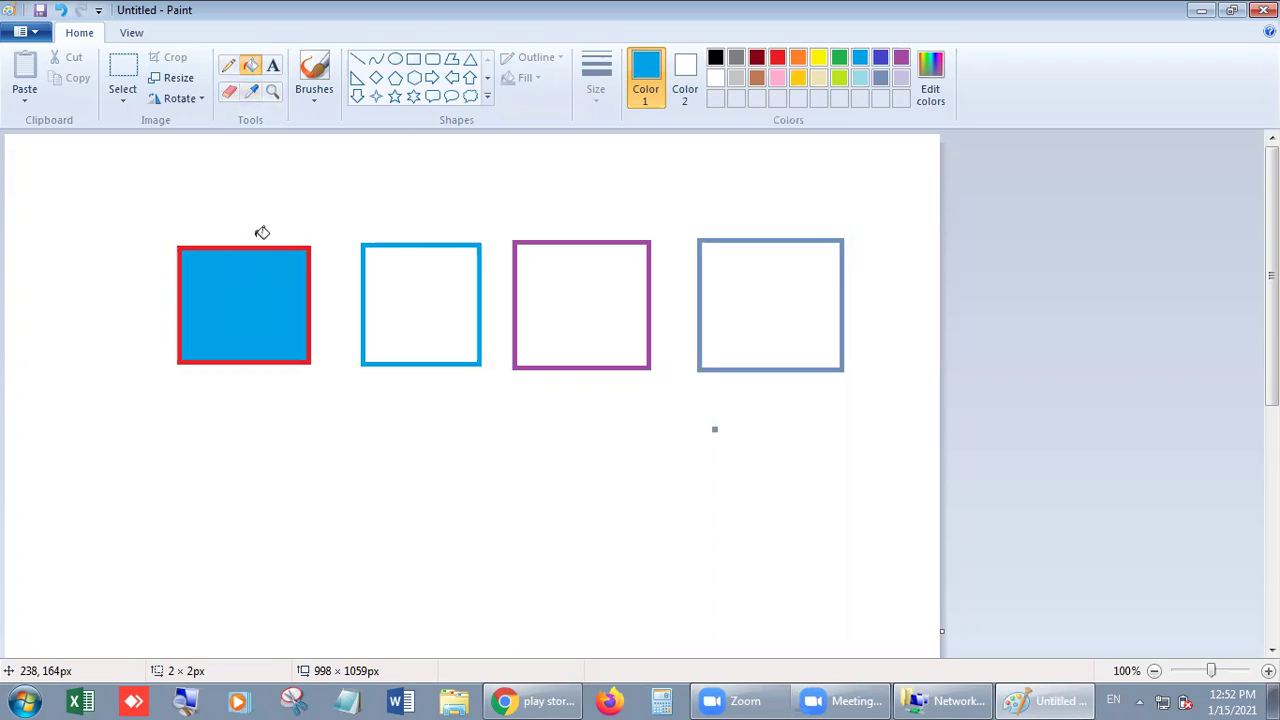
# Sample red from the first rectangle's outline and fill the light blue outlined rectangle with it.
pyautogui.click(252, 92)
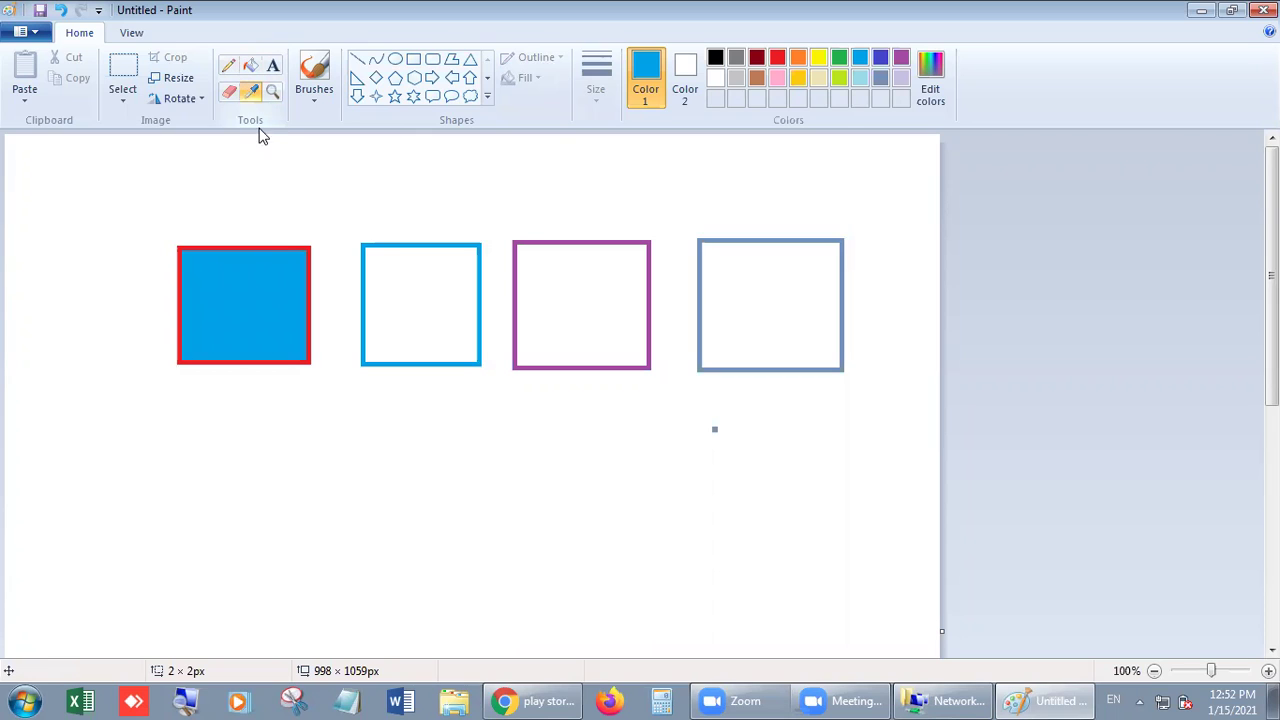
pyautogui.click(287, 246)
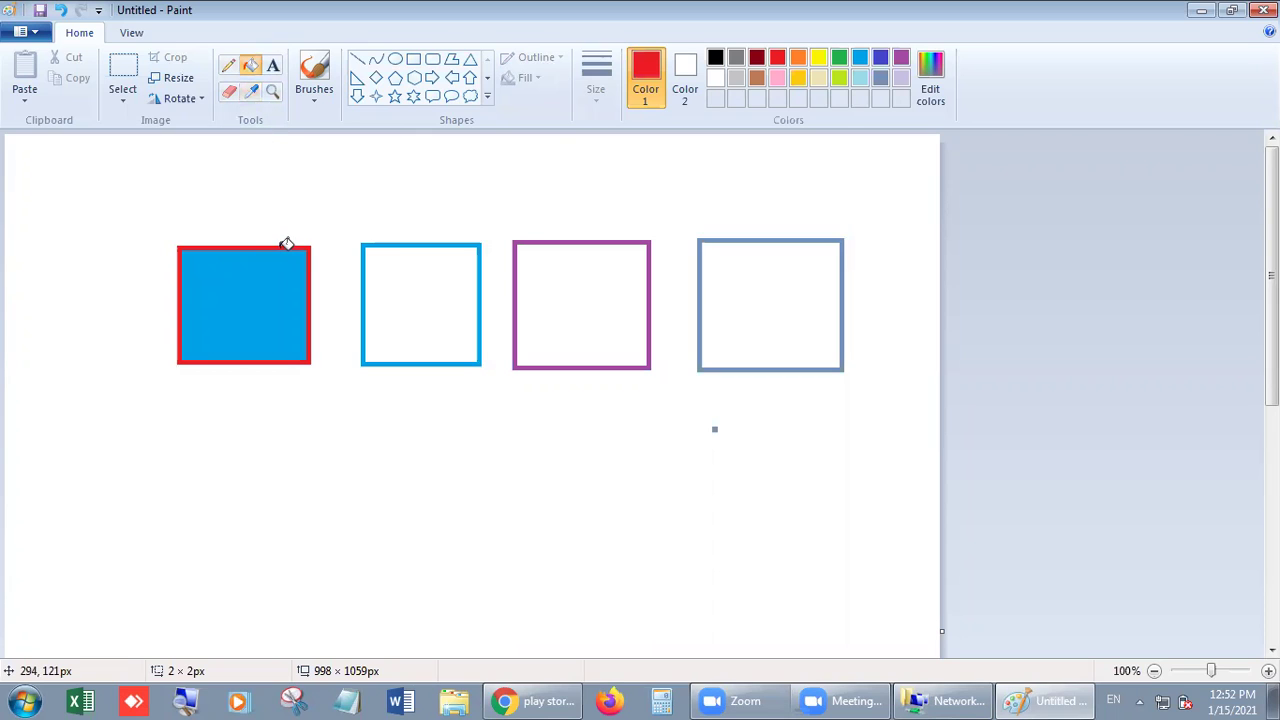
pyautogui.click(443, 287)
# Using sampled outline colours, fill the purple-outlined rectangle with blue-gray and the blue-gray outlined rectangle with purple.
pyautogui.click(252, 92)
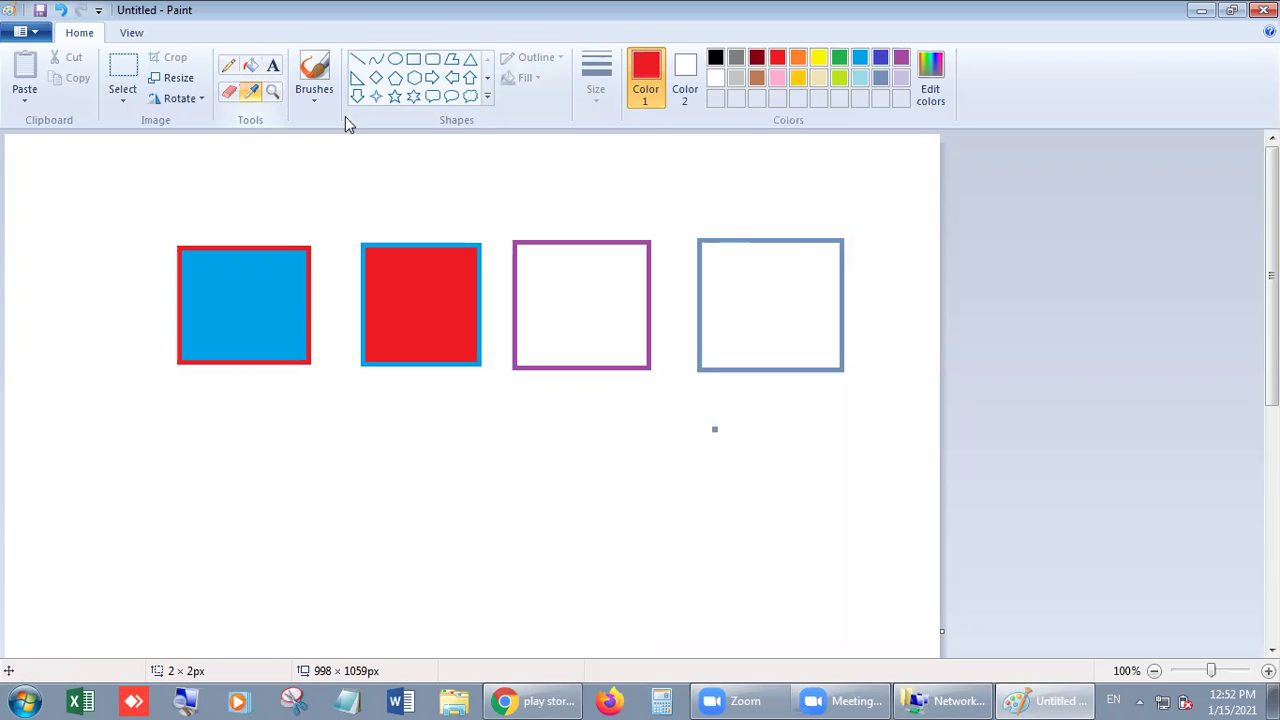
pyautogui.click(763, 239)
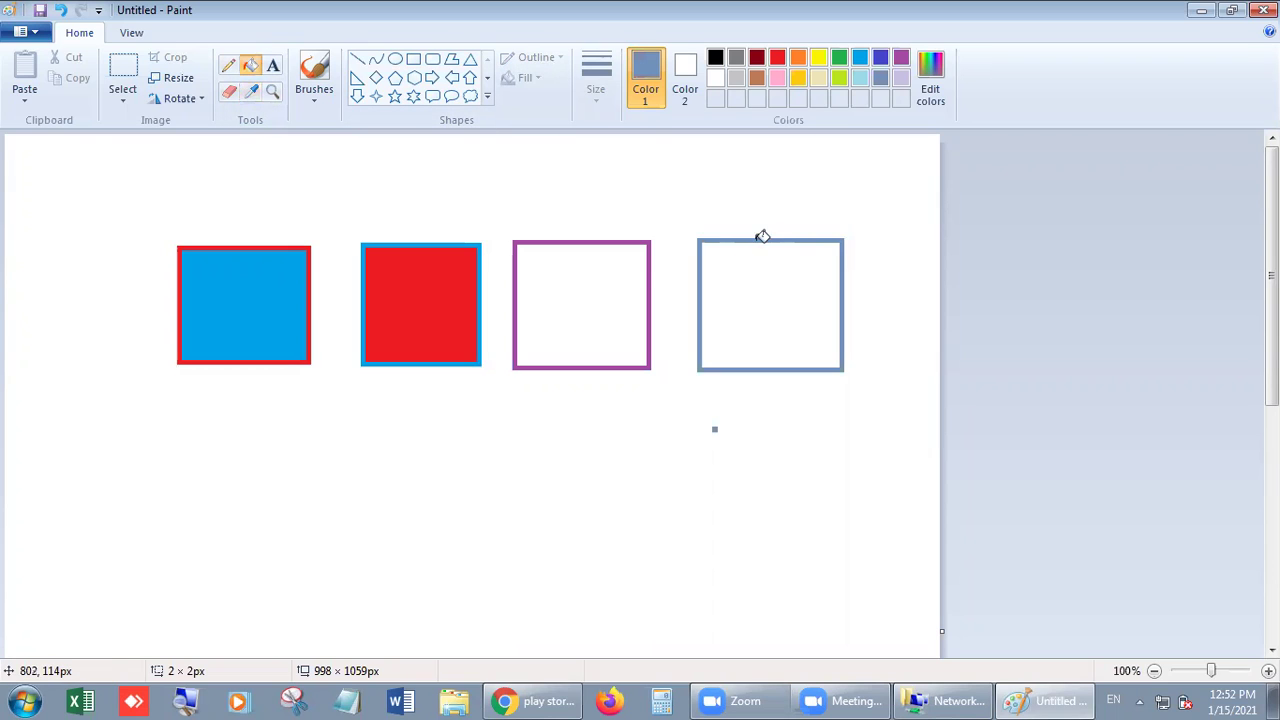
pyautogui.click(597, 266)
pyautogui.click(252, 92)
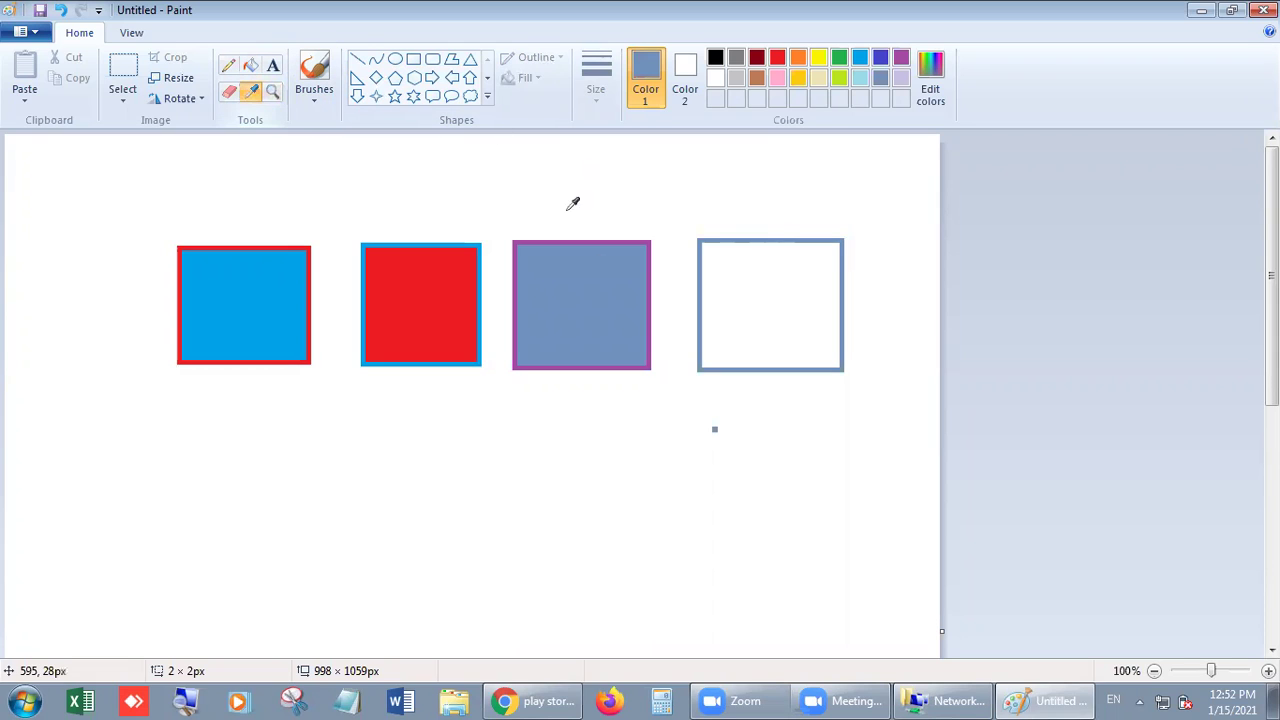
pyautogui.click(568, 241)
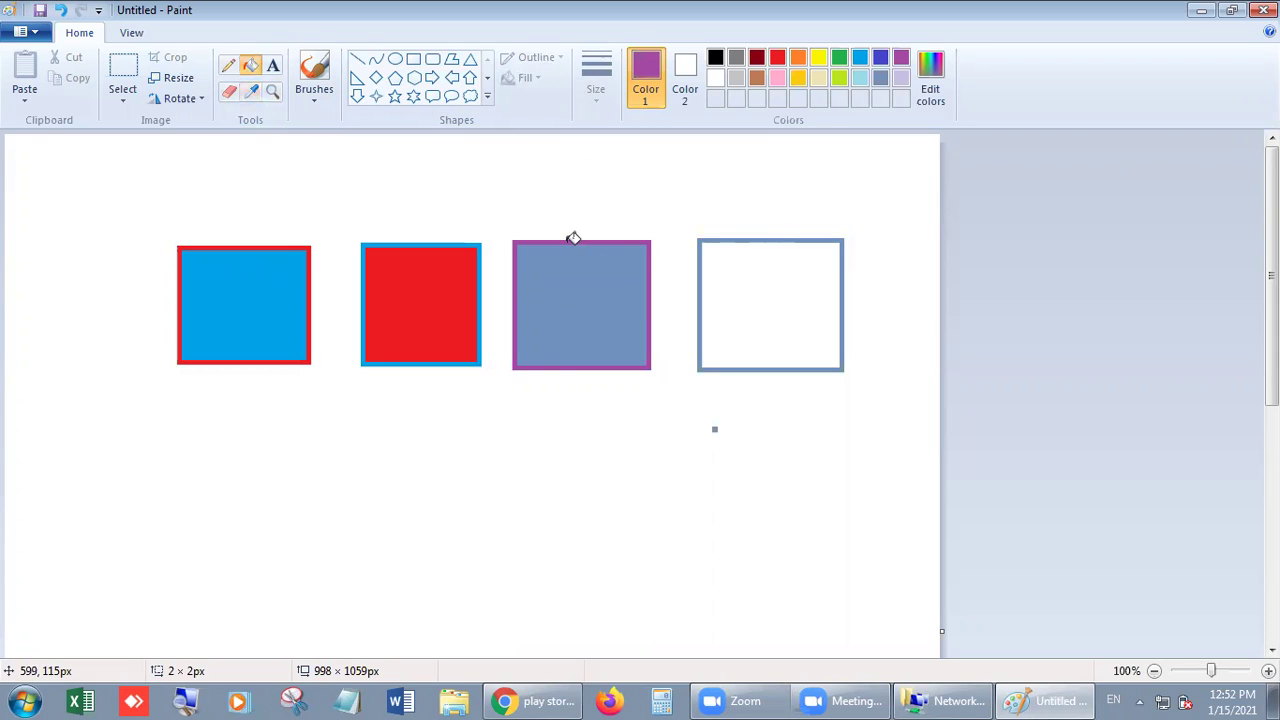
pyautogui.click(768, 270)
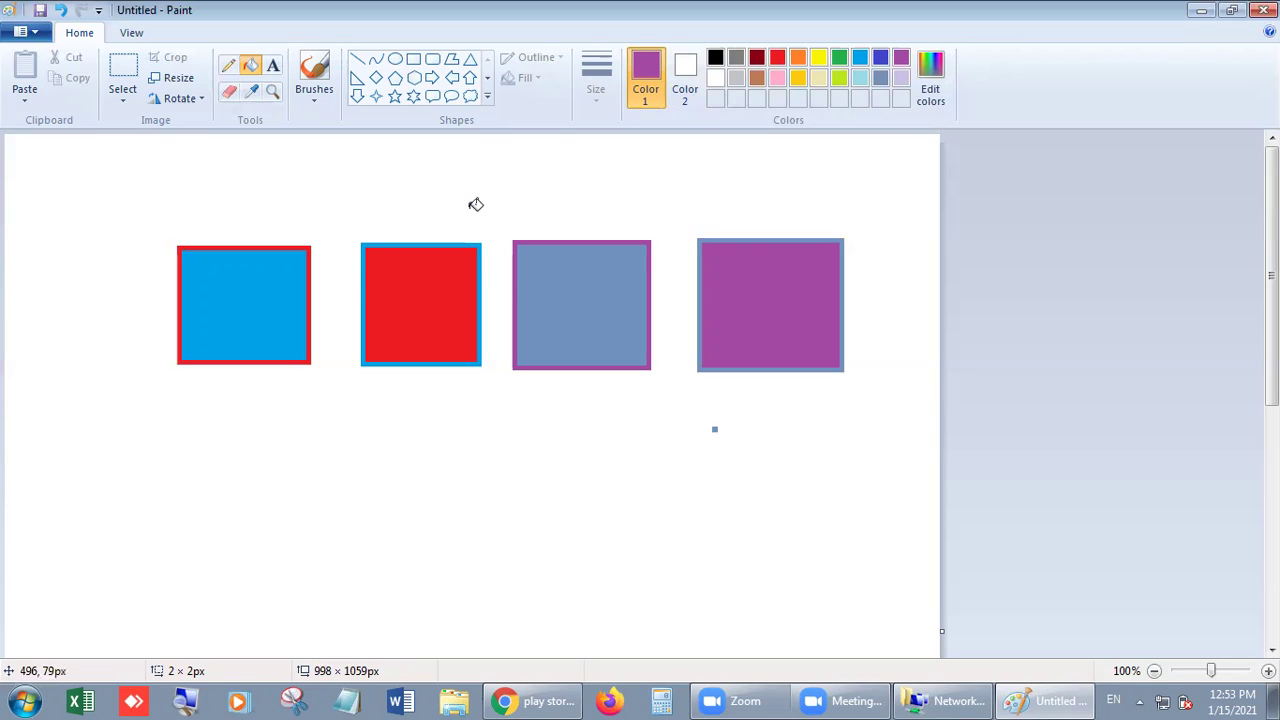
# Draw a cloud callout about 135 × 137 px below the first two rectangles and give it a pink outline.
pyautogui.click(470, 96)
pyautogui.moveTo(275, 452); pyautogui.dragTo(404, 582)
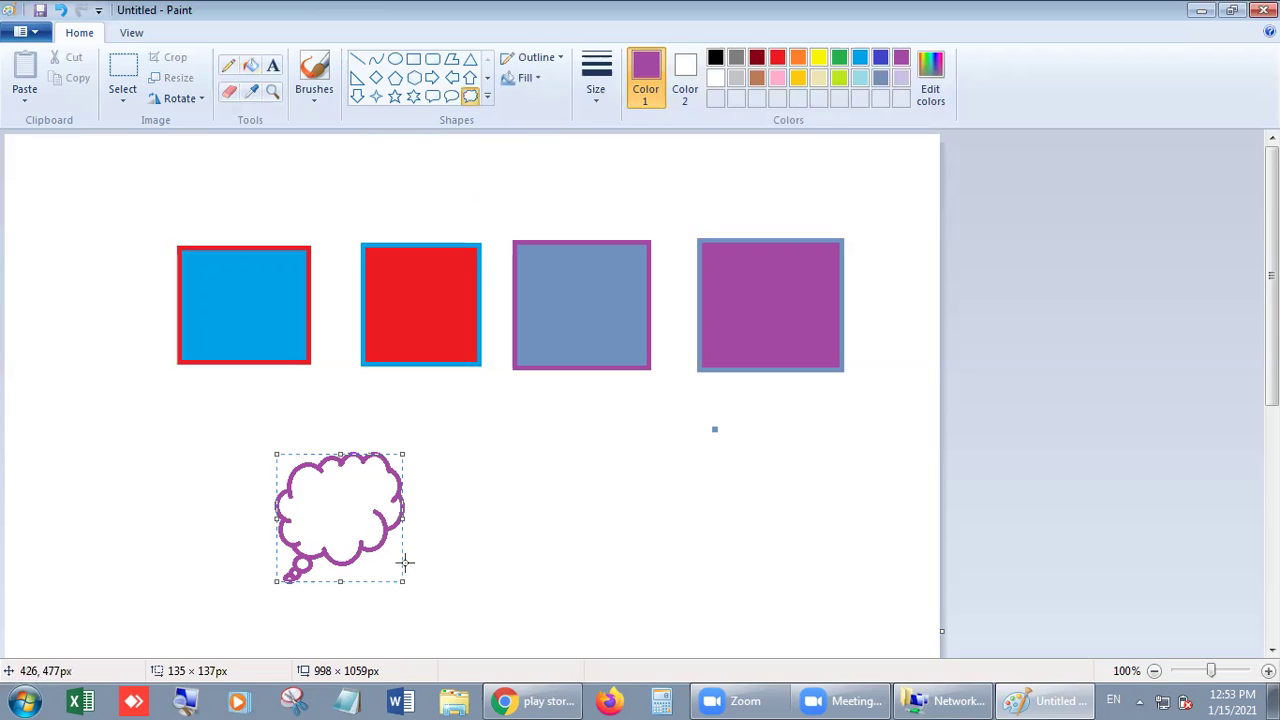
pyautogui.click(783, 78)
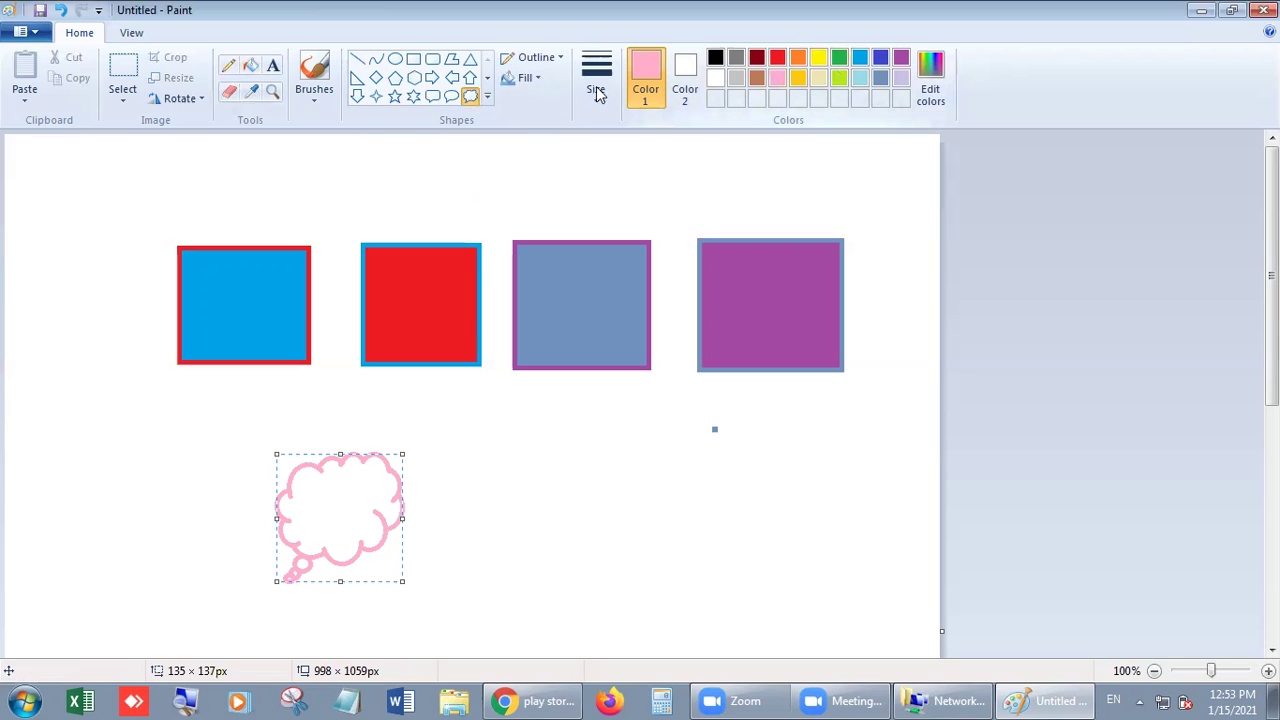
# Draw a six-point star about 121 × 139 px beside the cloud callout and give it a black outline.
pyautogui.click(413, 96)
pyautogui.moveTo(529, 443); pyautogui.dragTo(644, 573)
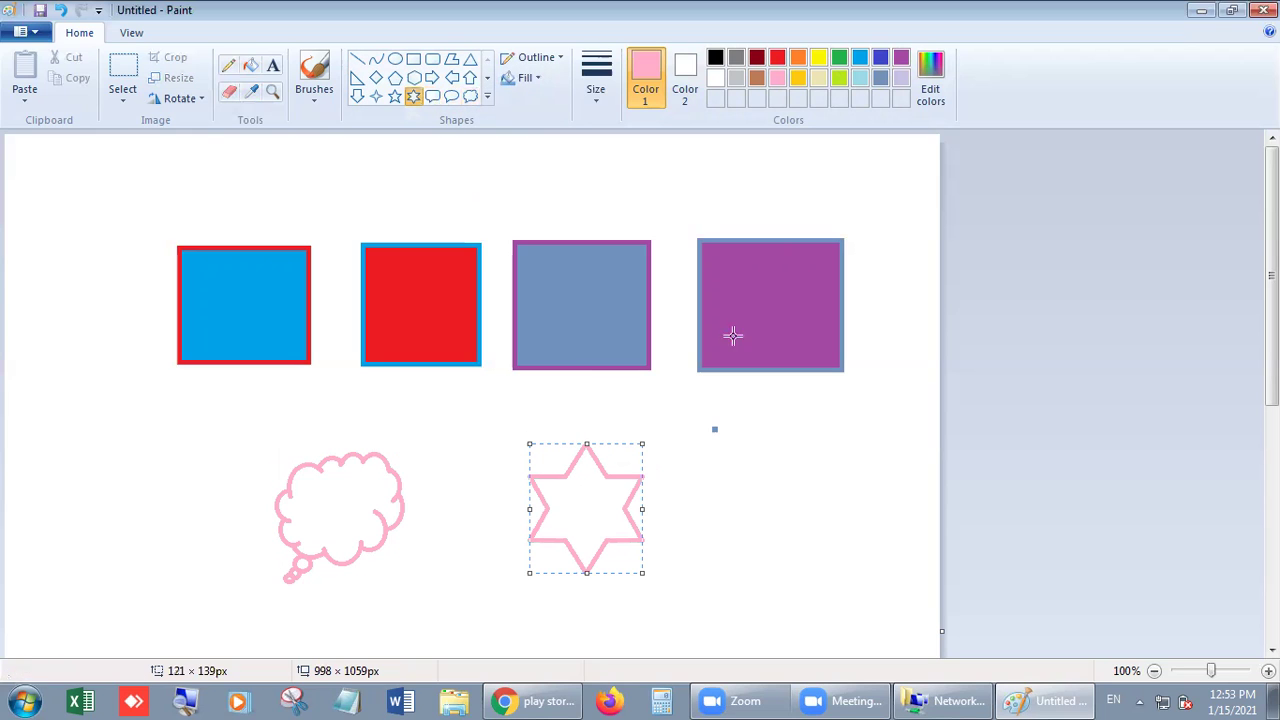
pyautogui.click(715, 57)
pyautogui.click(785, 466)
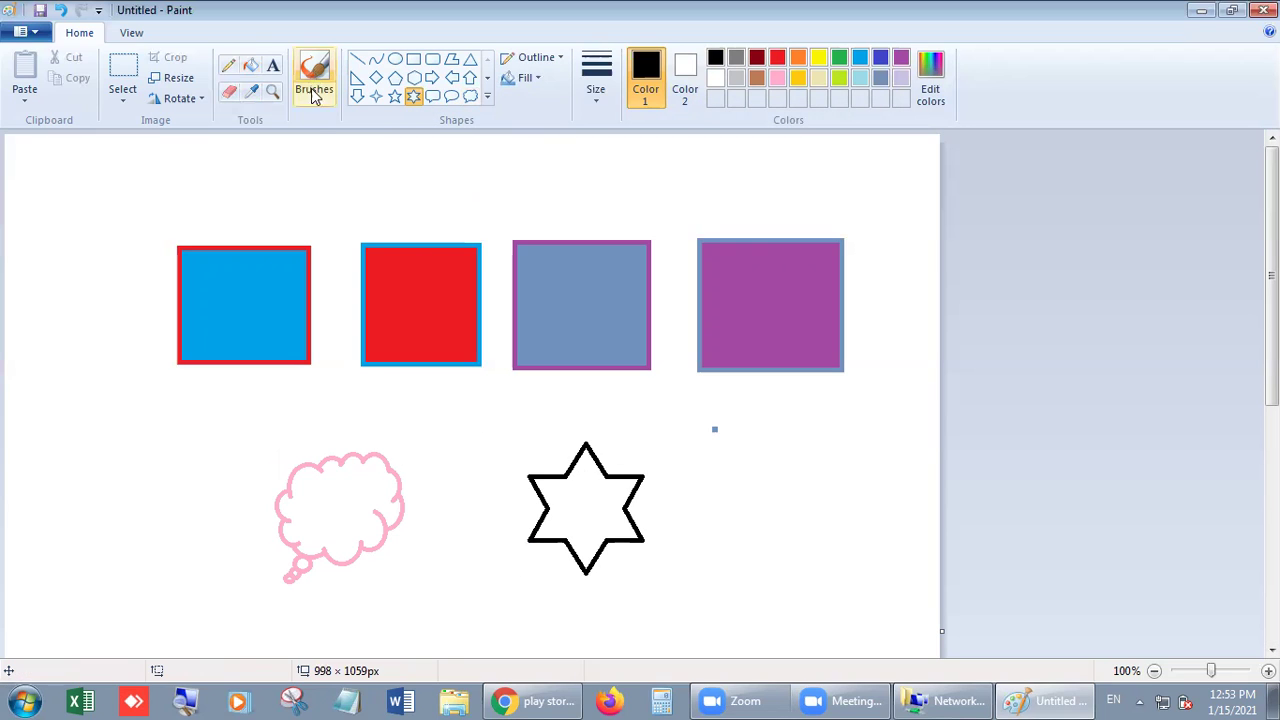
# Fill the star with pink sampled from the cloud's outline, and the cloud with black sampled from the star's outline.
pyautogui.click(251, 92)
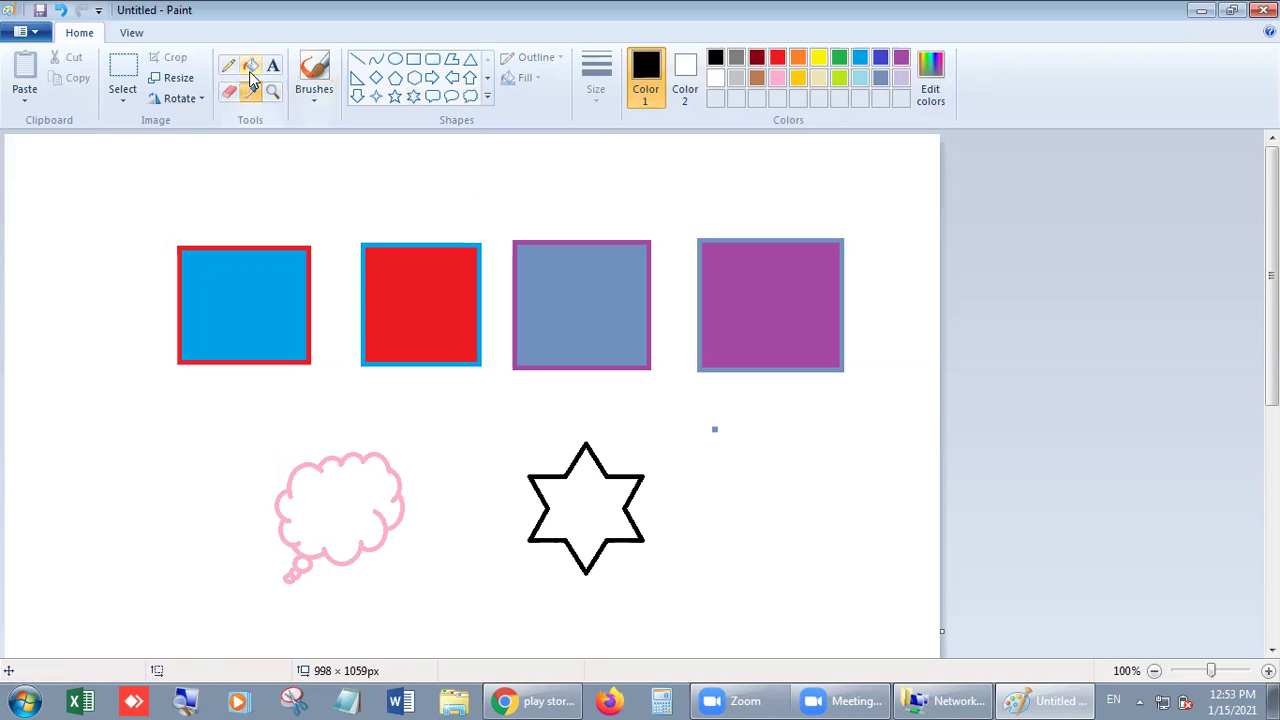
pyautogui.click(391, 463)
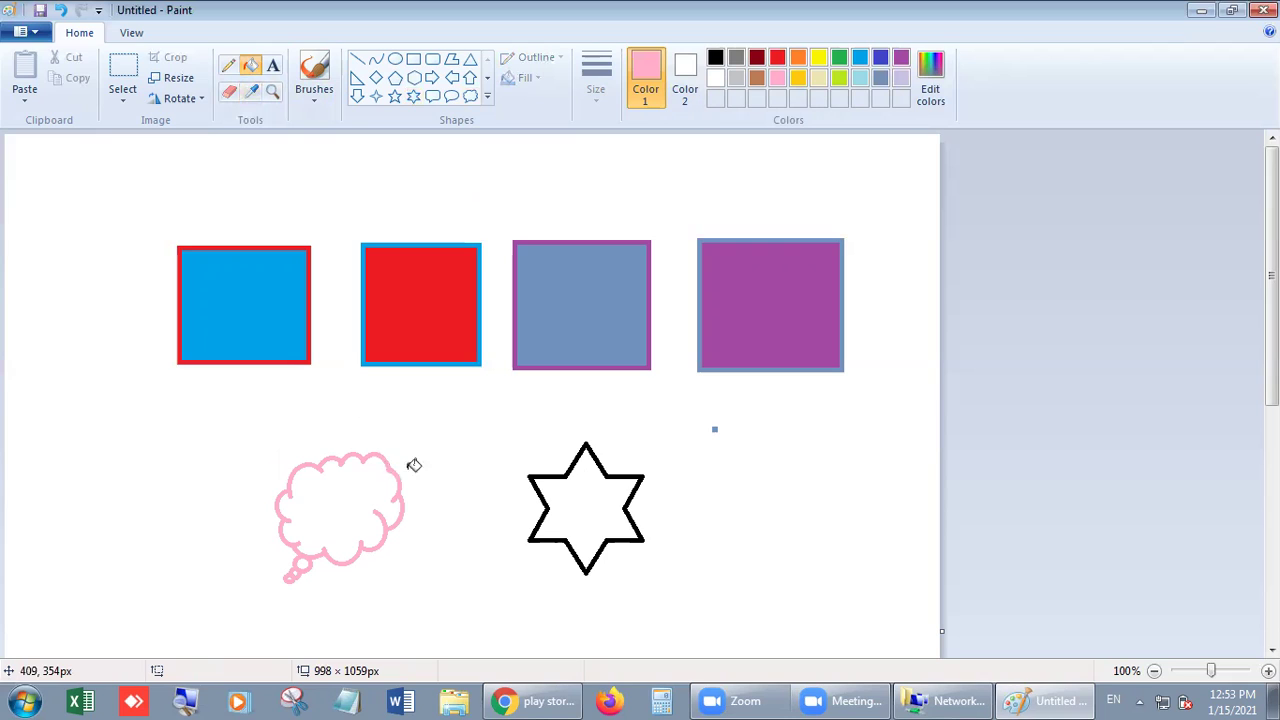
pyautogui.click(586, 494)
pyautogui.click(250, 91)
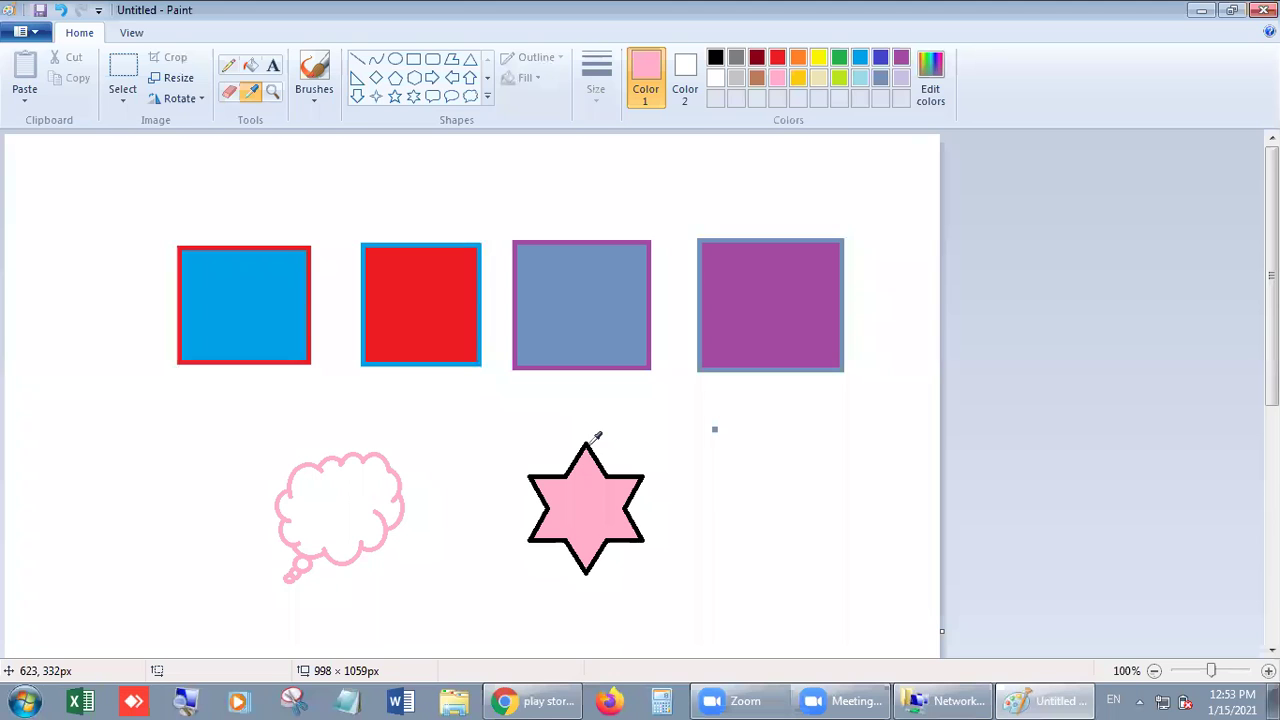
pyautogui.click(591, 442)
pyautogui.click(340, 474)
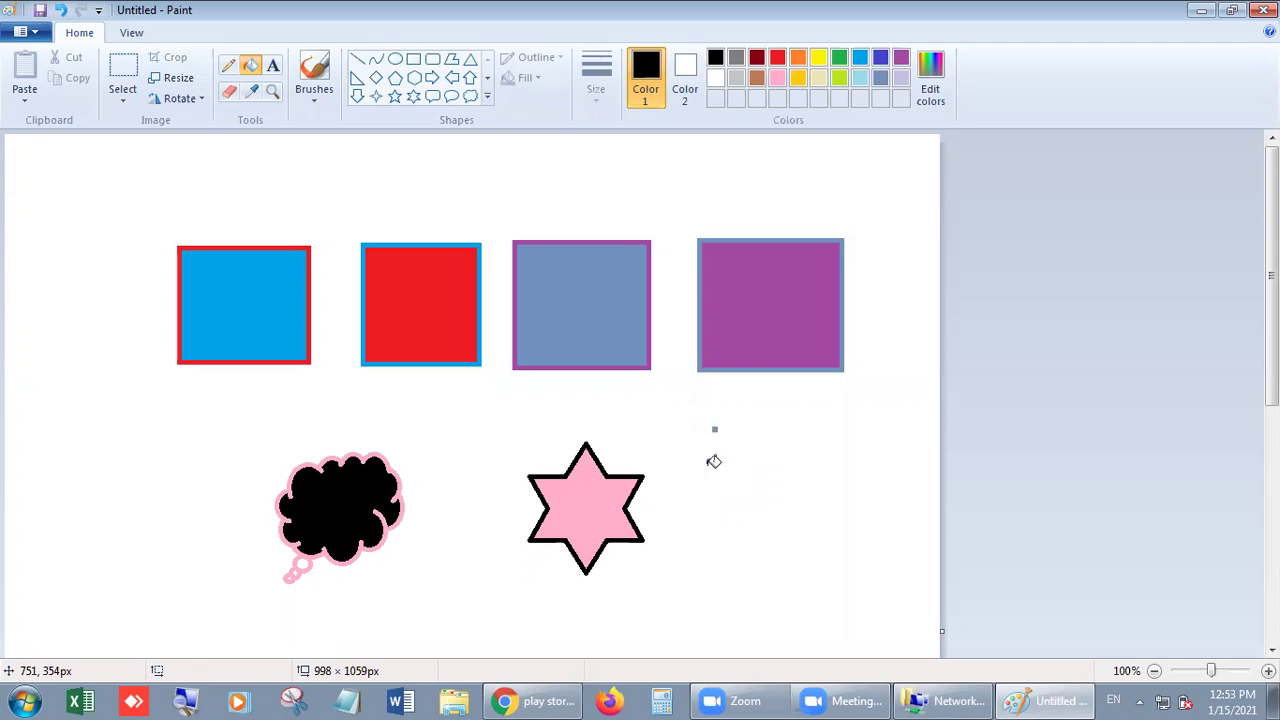
pyautogui.click(122, 72)
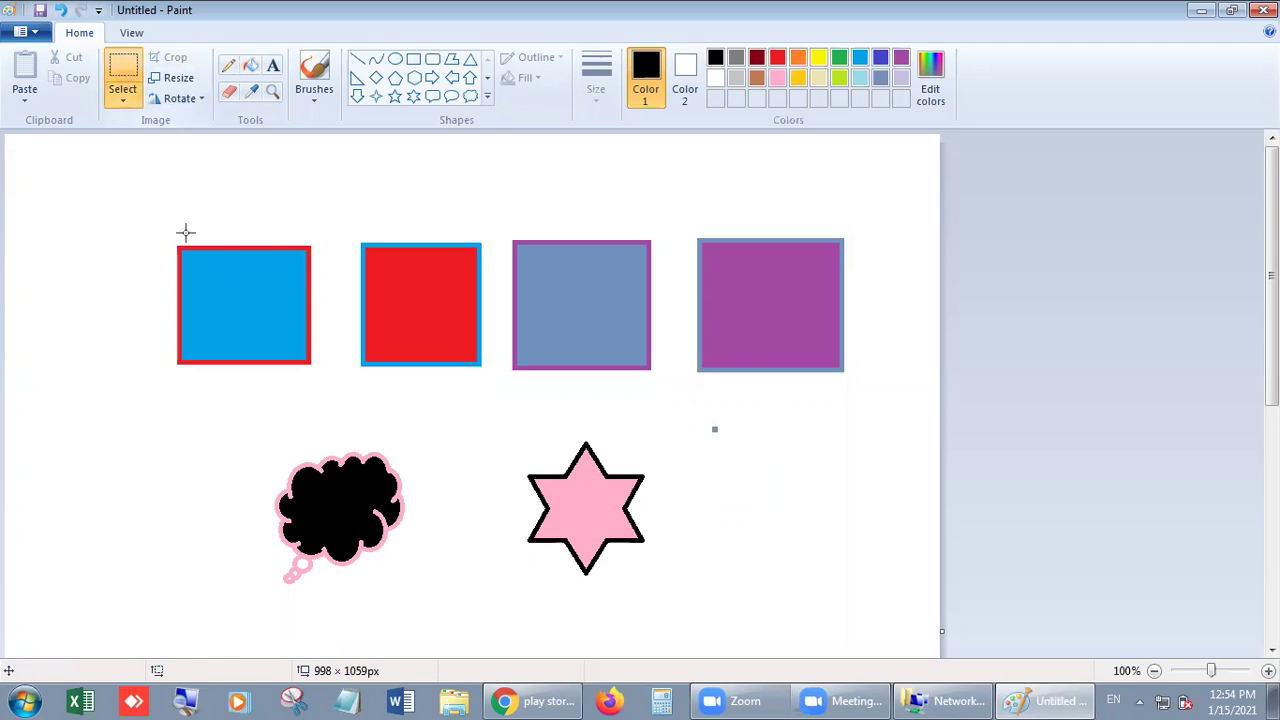
pyautogui.moveTo(173, 240); pyautogui.dragTo(317, 369)
pyautogui.moveTo(320, 210); pyautogui.dragTo(322, 208)
pyautogui.click(362, 188)
pyautogui.hotkey('ctrl', 'z')
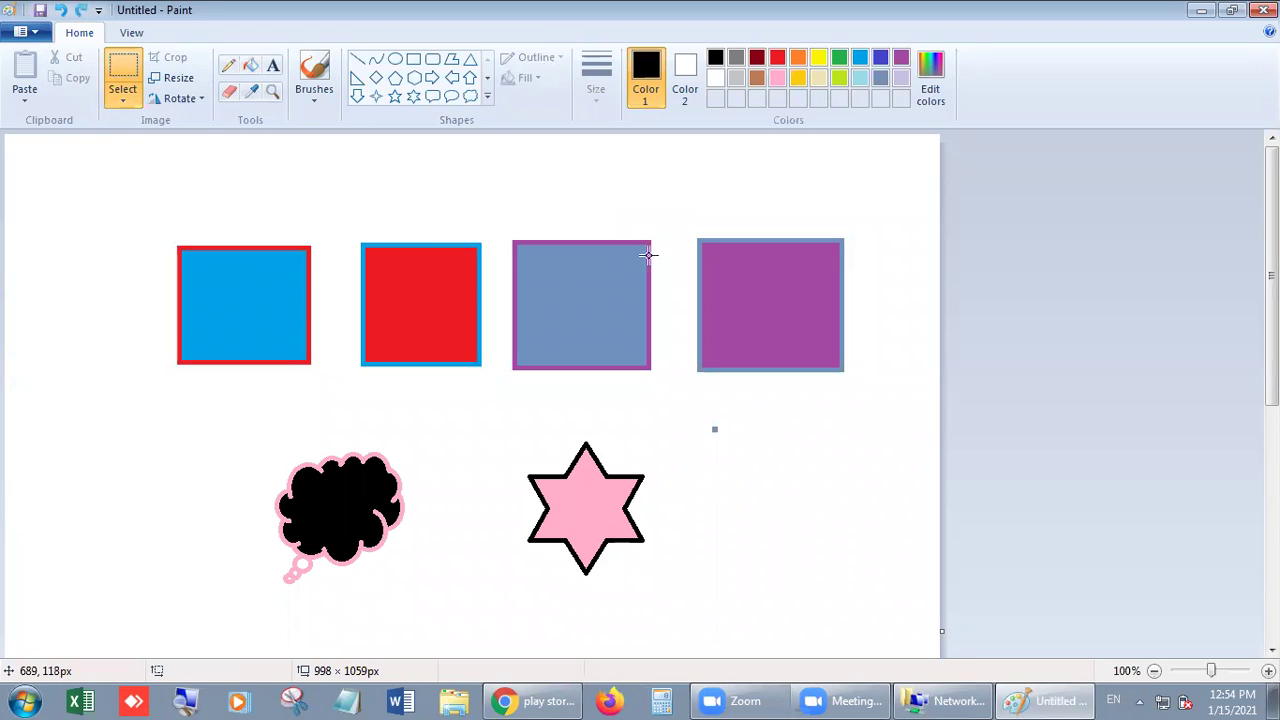
# Select the blue-filled rectangle, move it down towards the canvas's left edge, and enlarge the selection to about 246 × 202 px.
pyautogui.click(124, 77)
pyautogui.moveTo(169, 241); pyautogui.dragTo(316, 370)
pyautogui.moveTo(263, 295); pyautogui.dragTo(178, 389)
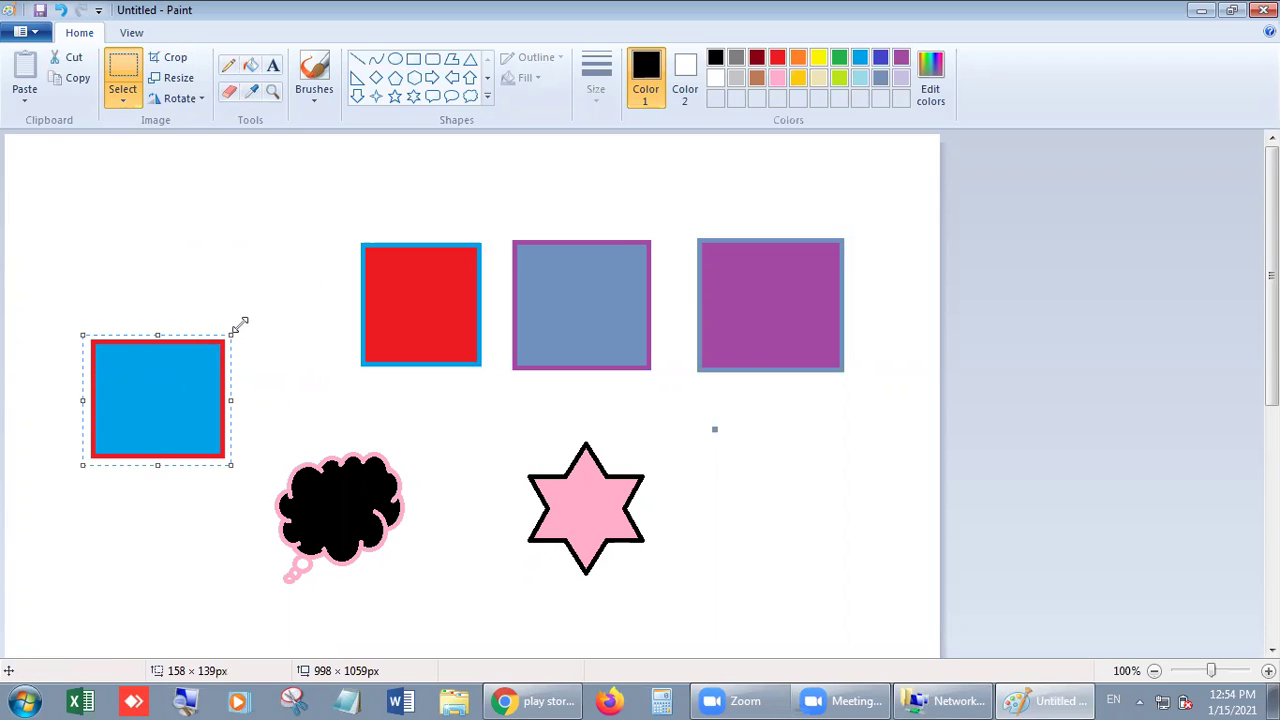
pyautogui.moveTo(232, 328); pyautogui.dragTo(291, 291)
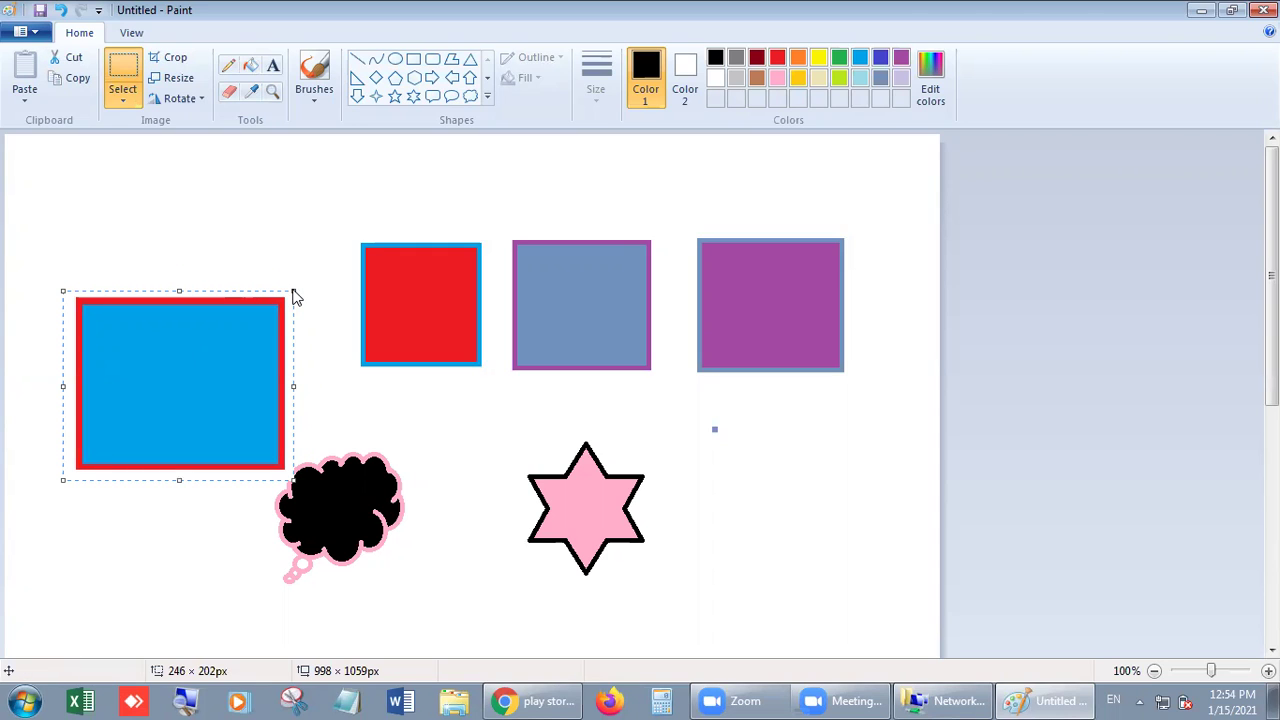
# Move the enlarged blue-filled rectangle to the canvas's upper-left area, enlarge it further, and deselect it.
pyautogui.moveTo(209, 346); pyautogui.dragTo(230, 226)
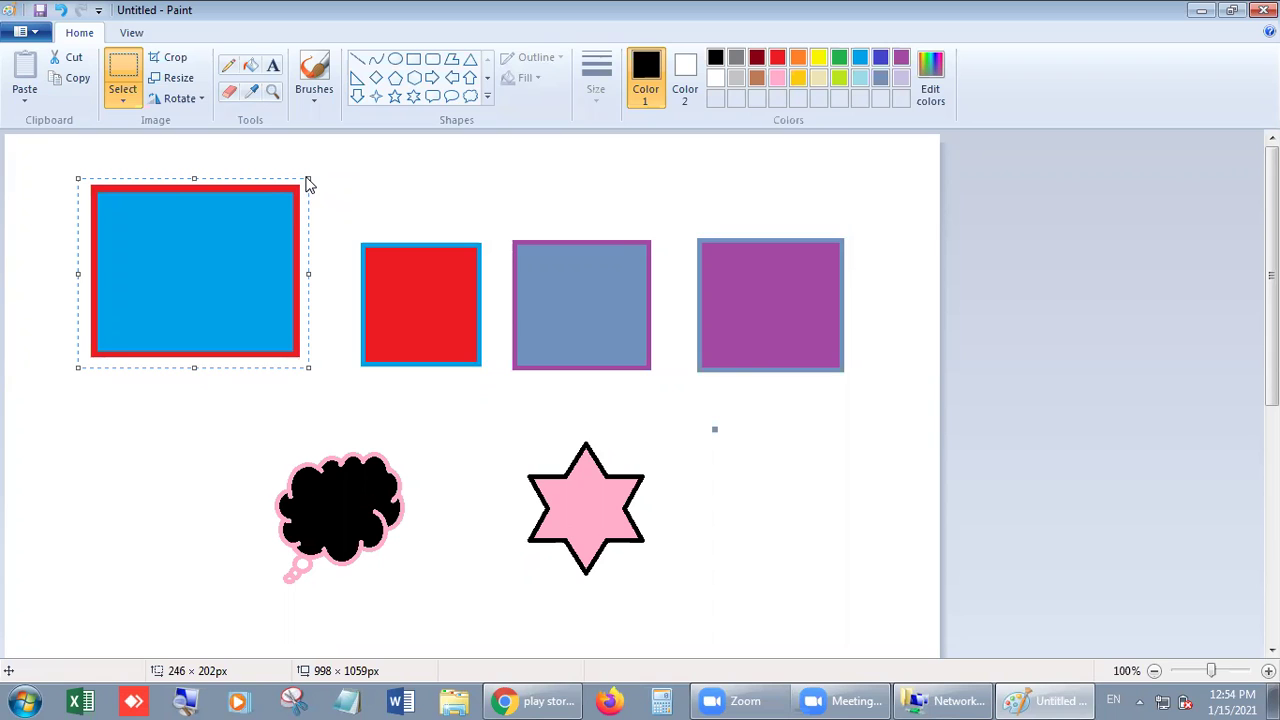
pyautogui.moveTo(330, 170); pyautogui.dragTo(364, 111)
pyautogui.moveTo(263, 235); pyautogui.dragTo(234, 294)
pyautogui.click(446, 306)
# Try to move the red-filled rectangle with a wide white margin onto the large blue one, and undo the move.
pyautogui.moveTo(348, 235); pyautogui.dragTo(492, 380)
pyautogui.moveTo(429, 300); pyautogui.dragTo(214, 287)
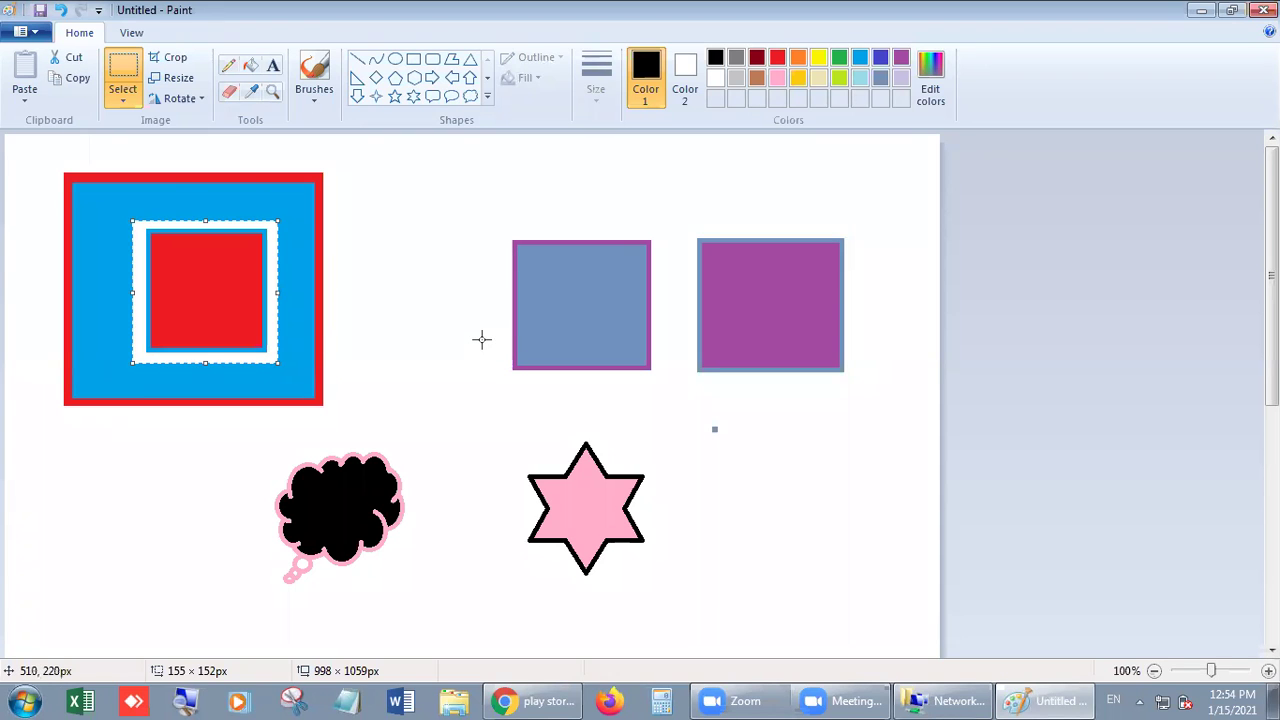
pyautogui.hotkey('ctrl', 'z')
# Select the red-filled rectangle tightly along its outline, move it inside the large blue one, and enlarge it to about 208 × 204 px.
pyautogui.moveTo(361, 240); pyautogui.dragTo(484, 366)
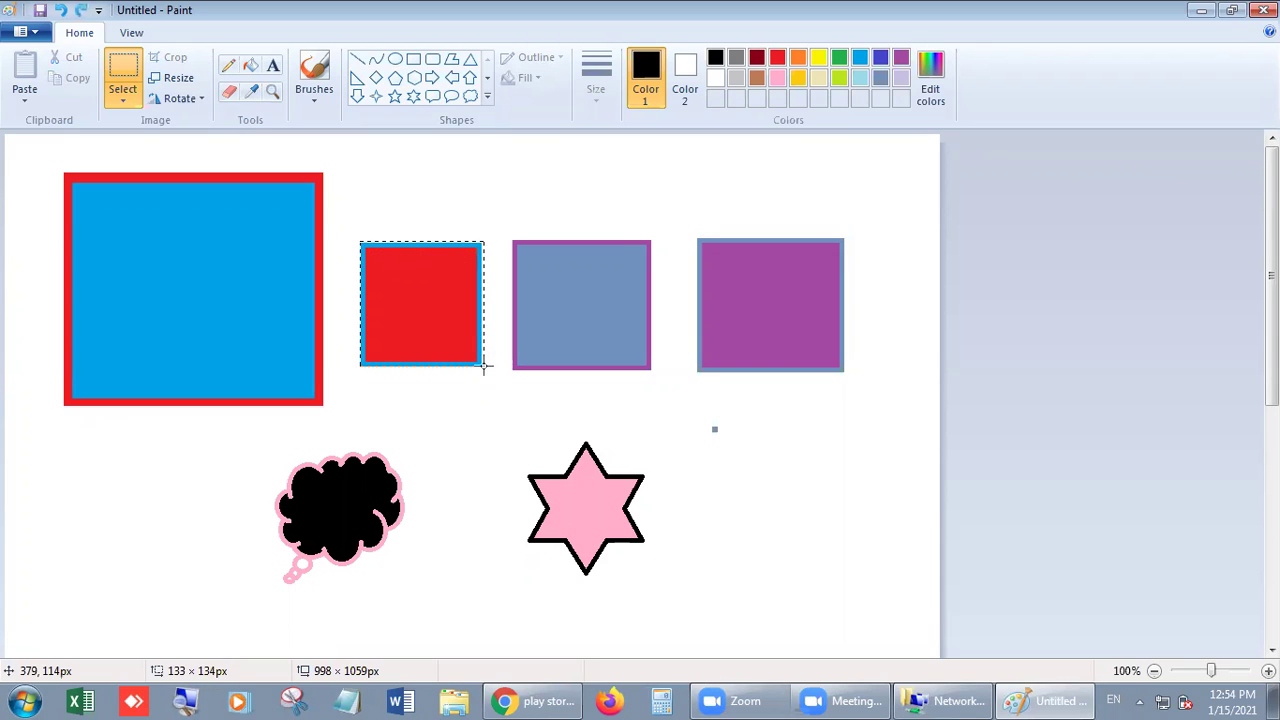
pyautogui.moveTo(434, 309); pyautogui.dragTo(215, 288)
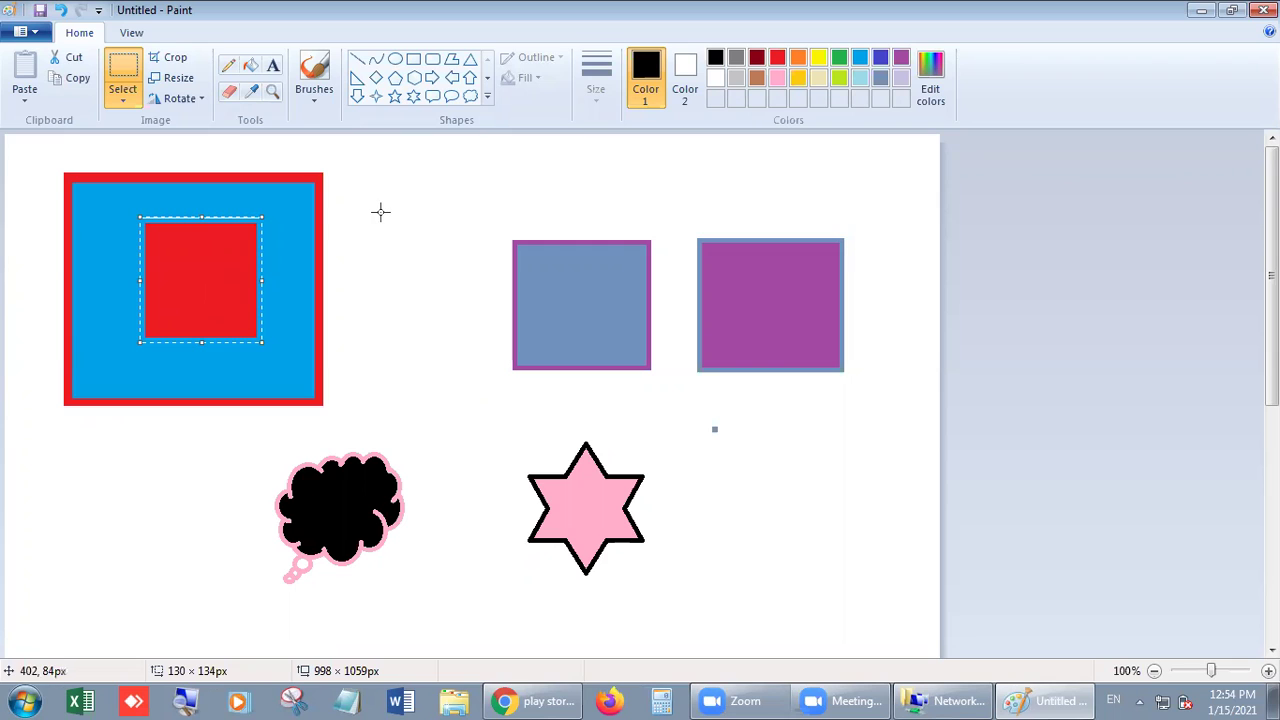
pyautogui.moveTo(274, 362); pyautogui.dragTo(293, 388)
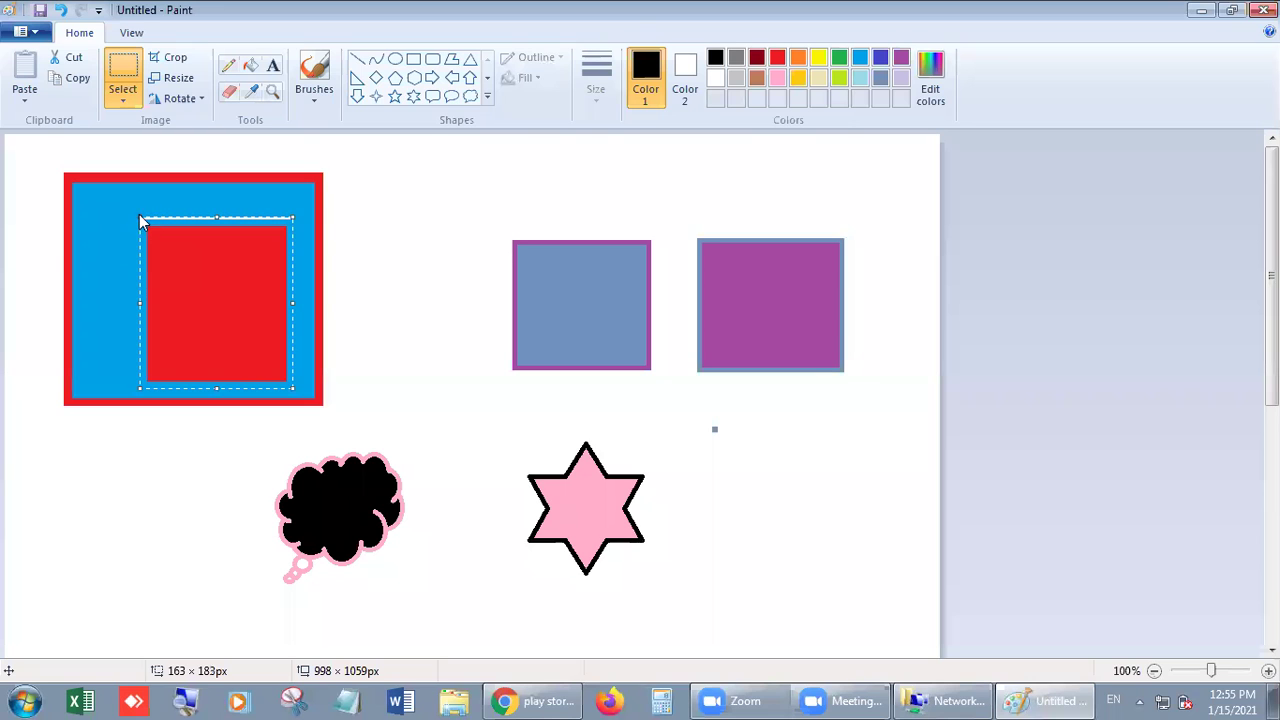
pyautogui.moveTo(136, 212); pyautogui.dragTo(97, 197)
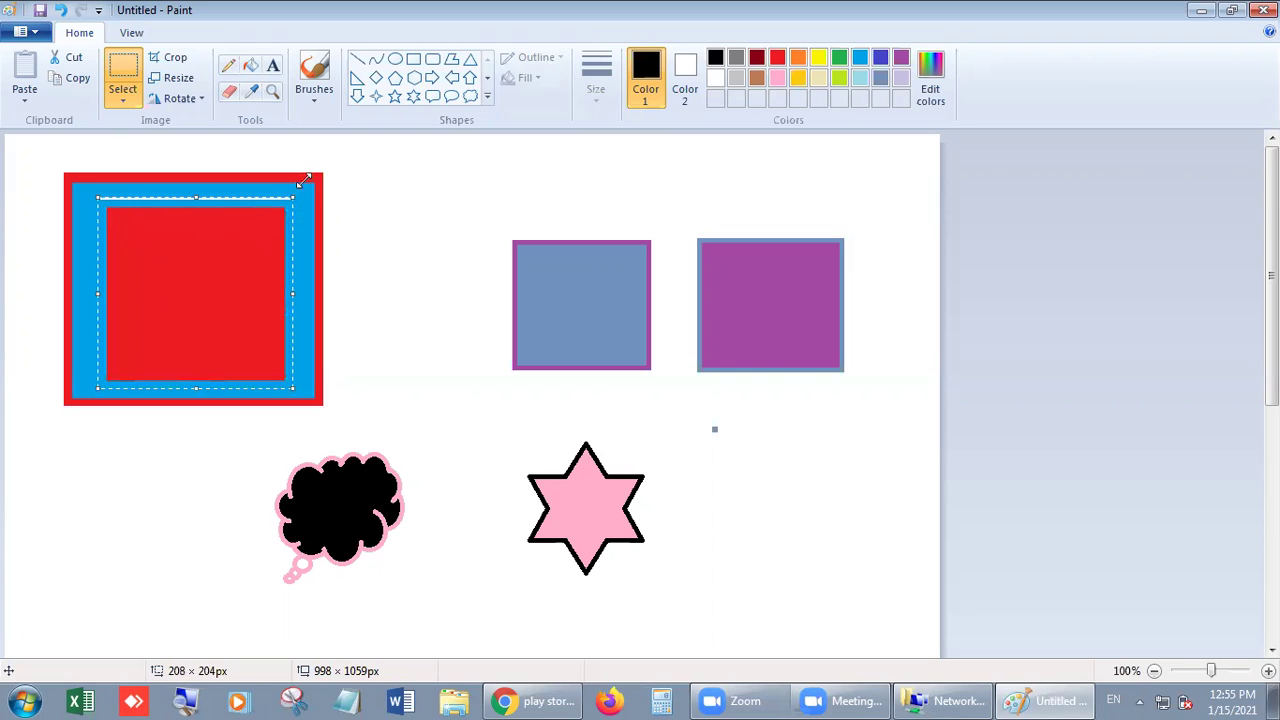
pyautogui.click(297, 221)
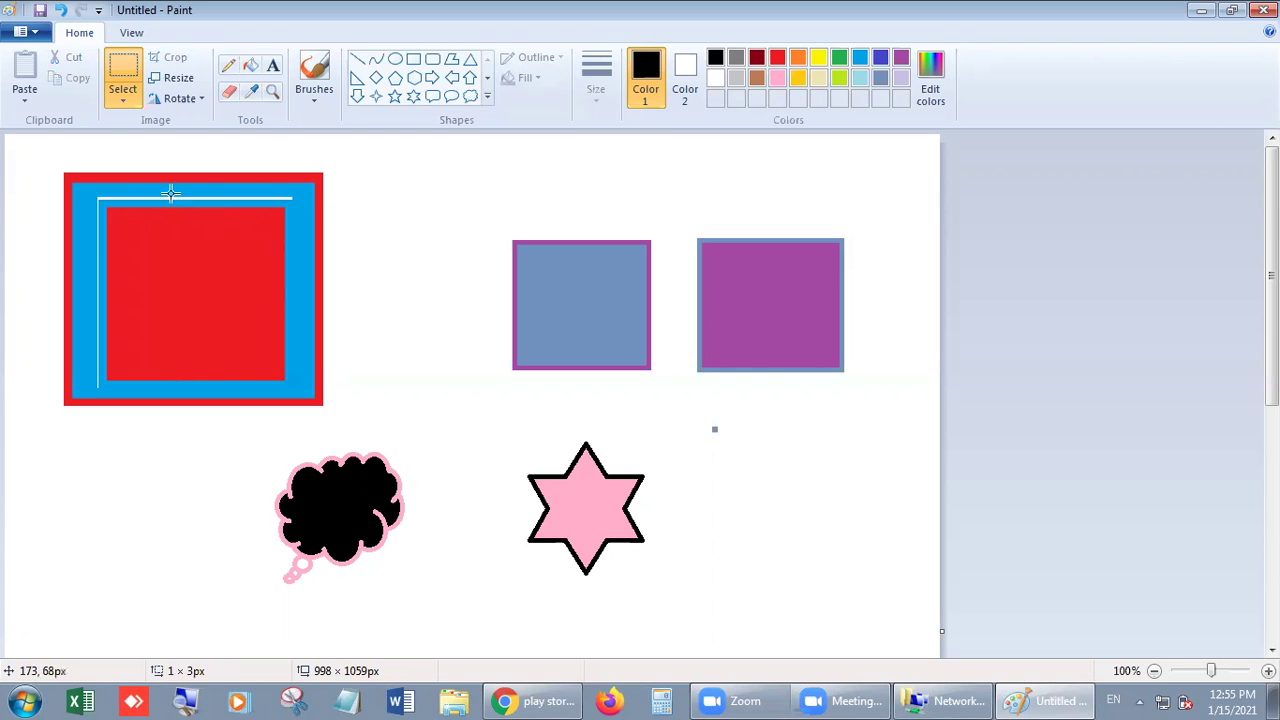
# Sample the blue of the outer ring and fill the leftover white lines around the inner red rectangle with it.
pyautogui.click(250, 66)
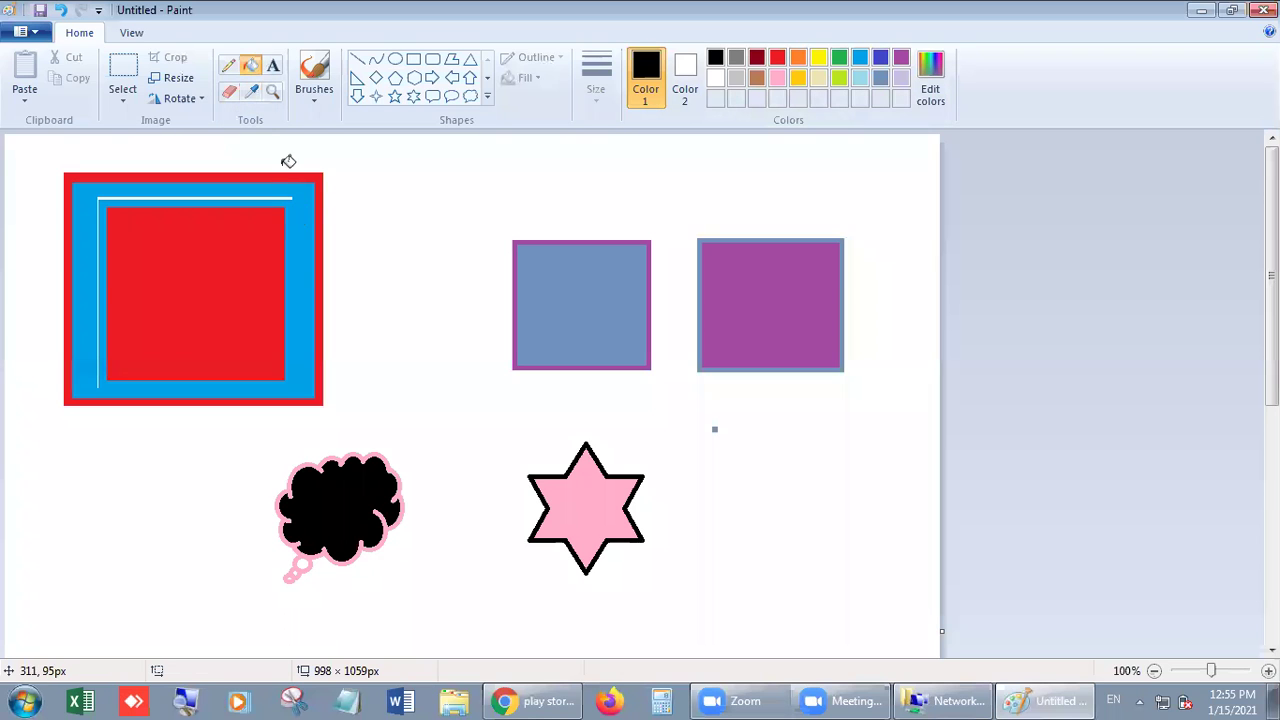
pyautogui.click(252, 92)
pyautogui.click(300, 240)
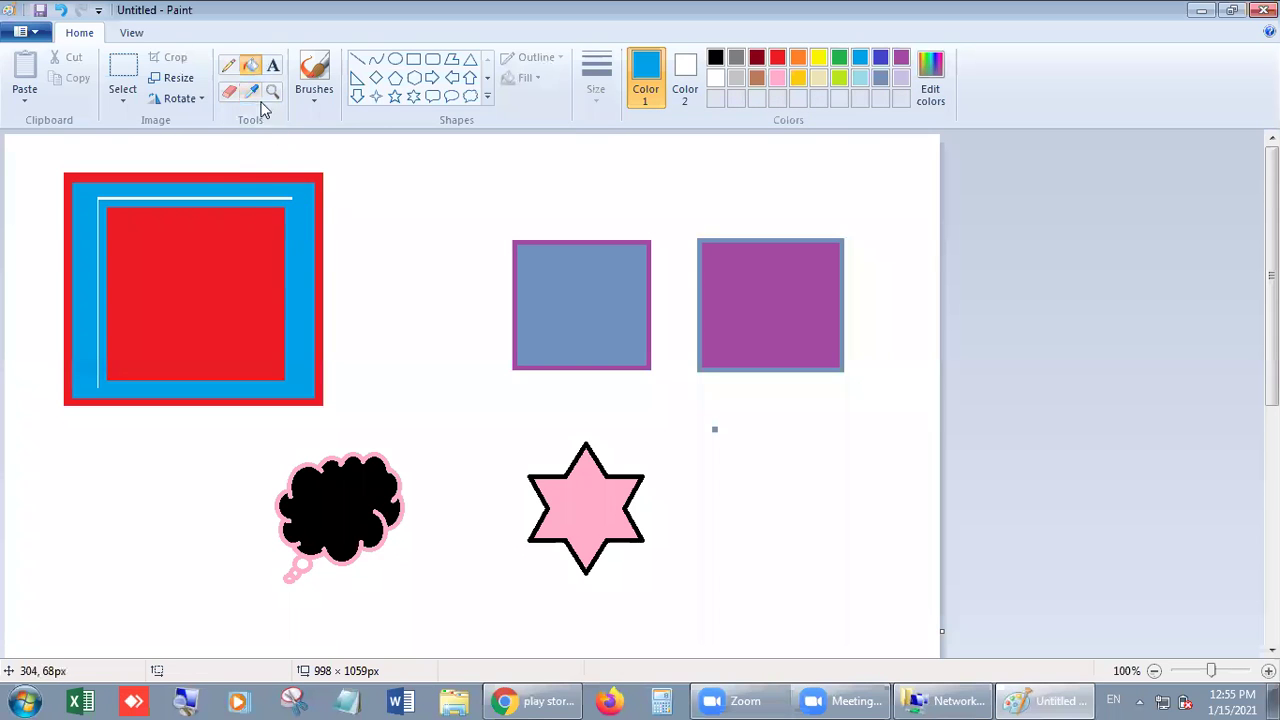
pyautogui.click(239, 196)
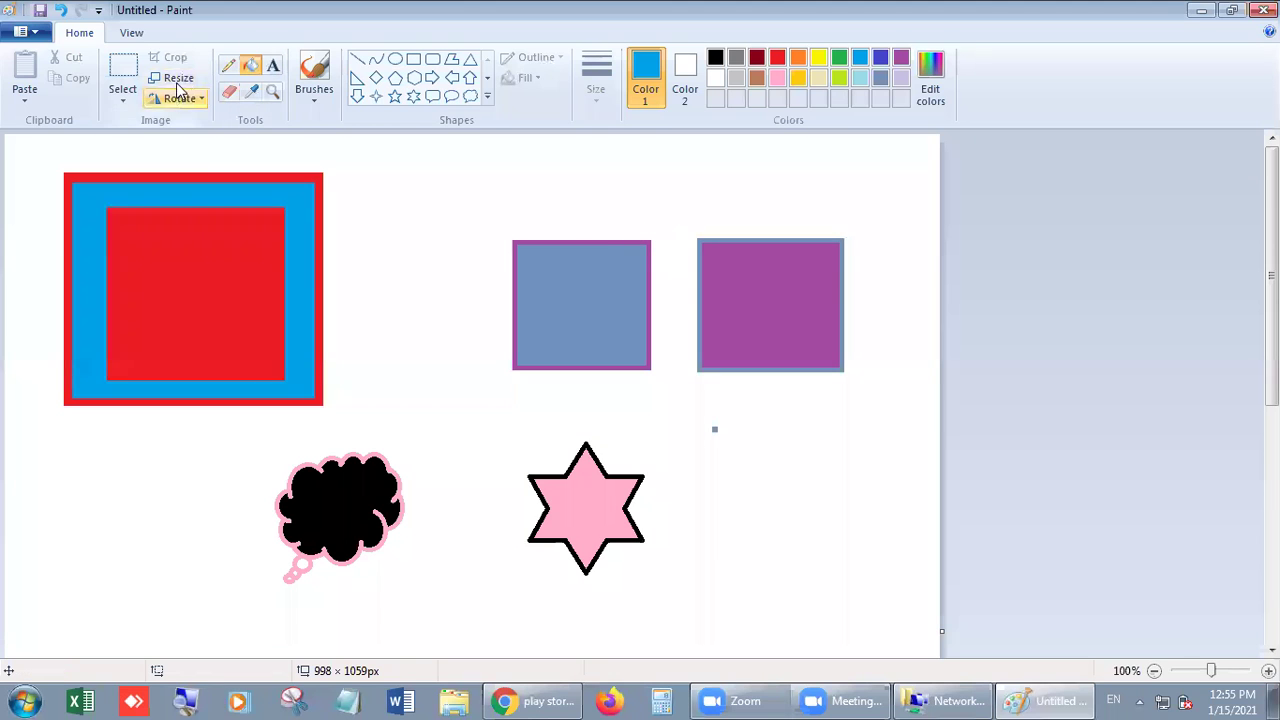
# Select the grey-blue rectangle with the purple outline, move it inside the nested red rectangle, and deselect it.
pyautogui.click(122, 68)
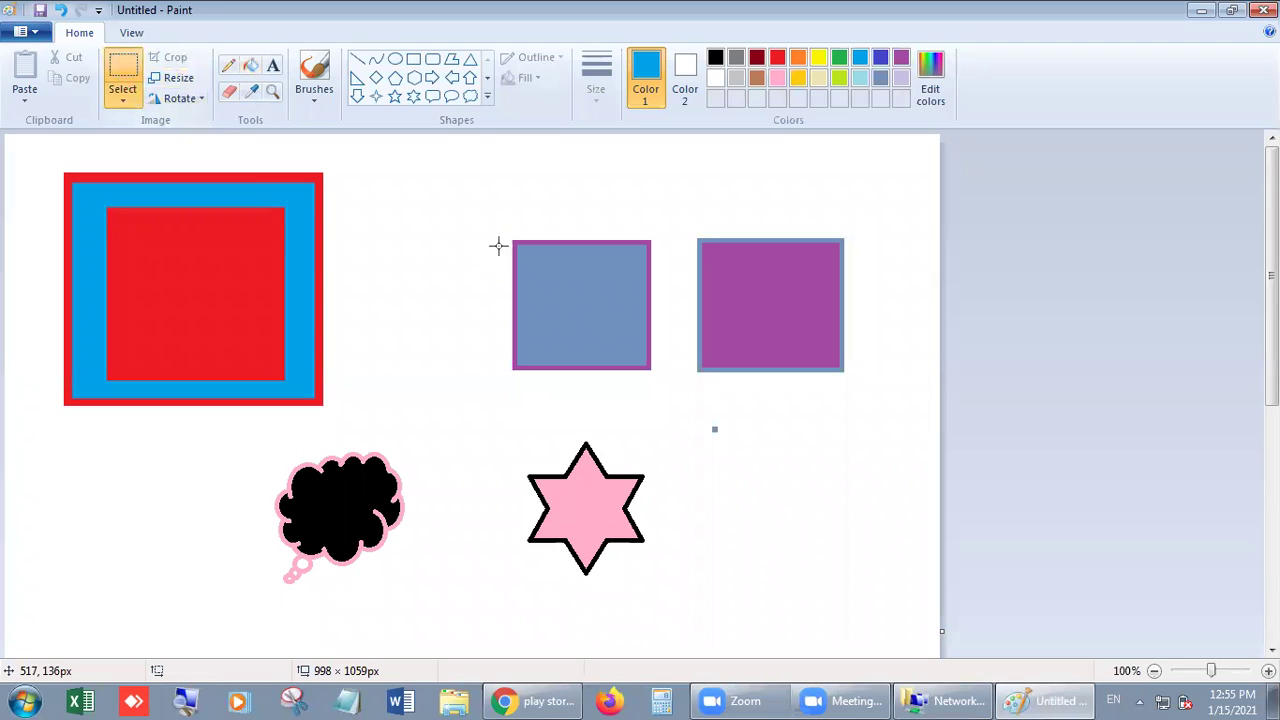
pyautogui.moveTo(511, 237); pyautogui.dragTo(651, 367)
pyautogui.moveTo(590, 318); pyautogui.dragTo(214, 299)
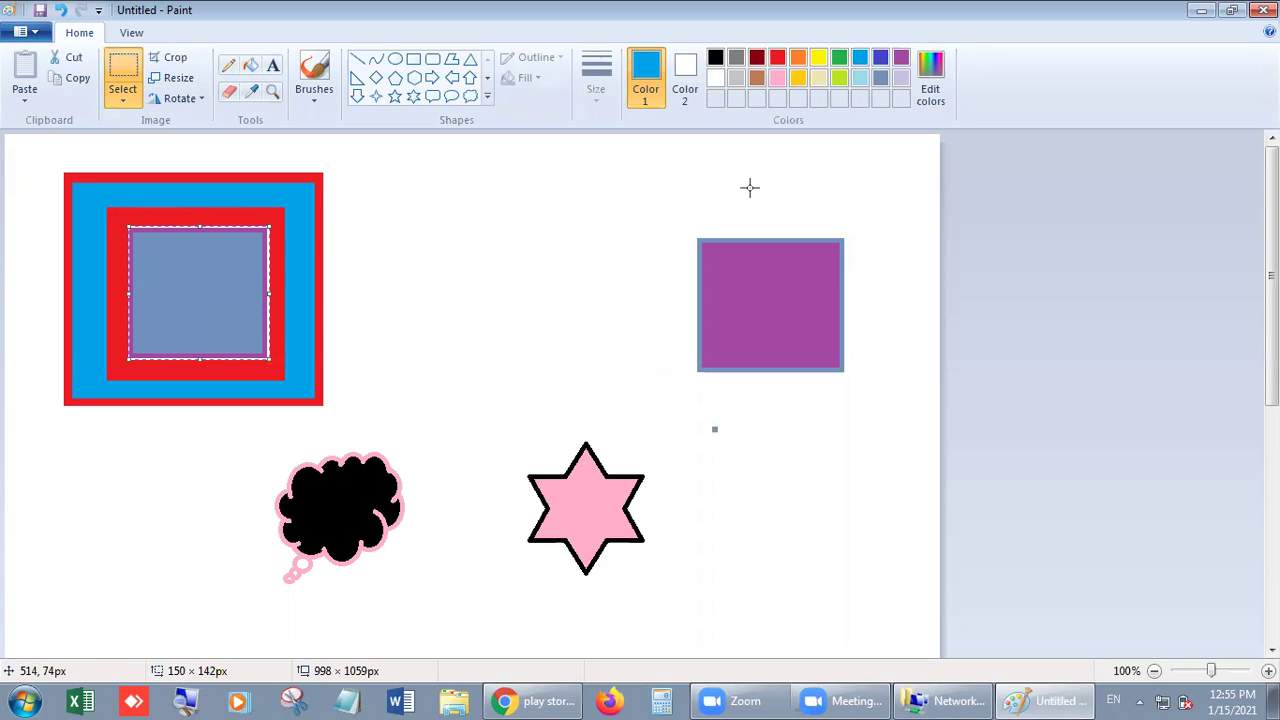
pyautogui.click(280, 245)
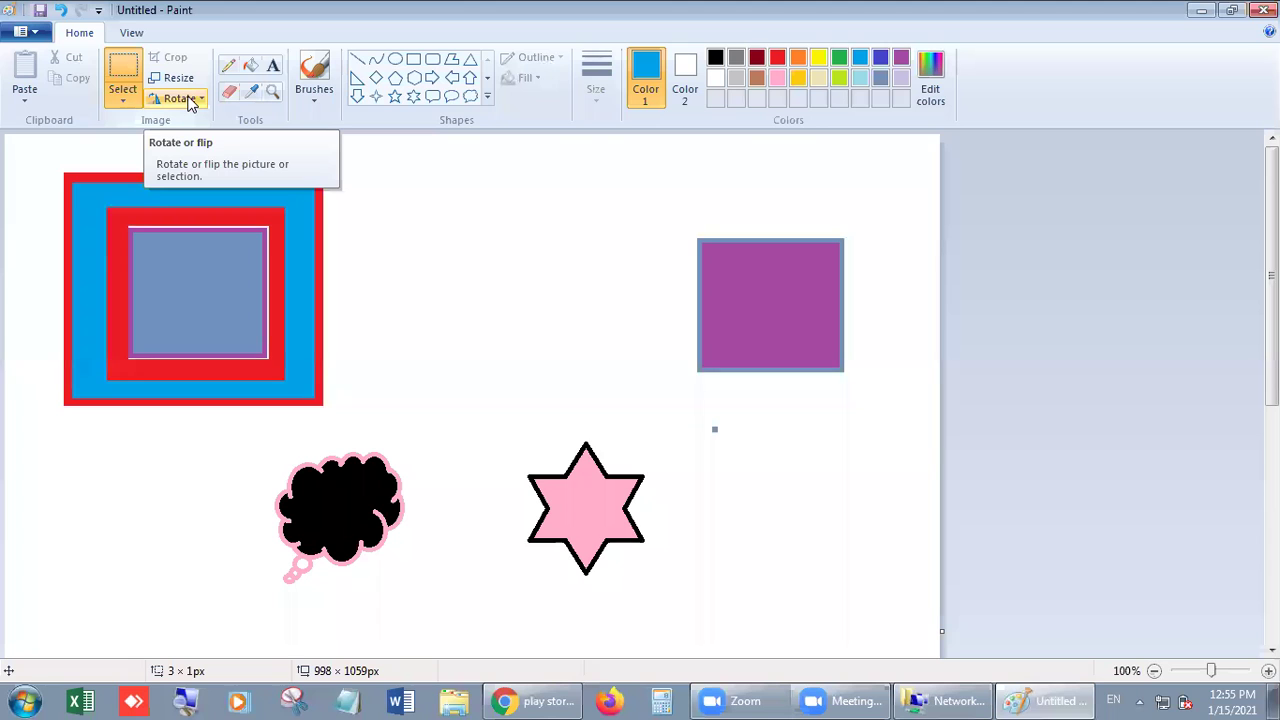
# Sample the red of the inner rectangle and fill the white edge around the grey-blue rectangle with it.
pyautogui.click(250, 93)
pyautogui.click(251, 212)
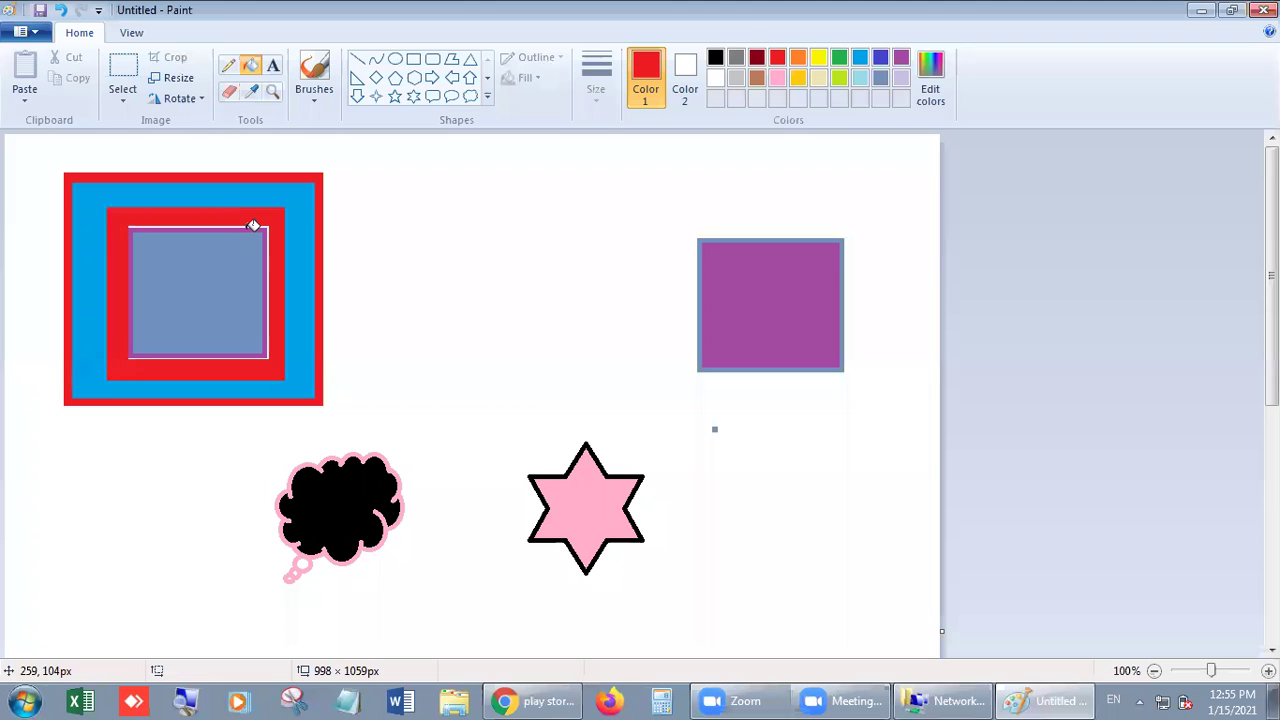
pyautogui.click(250, 225)
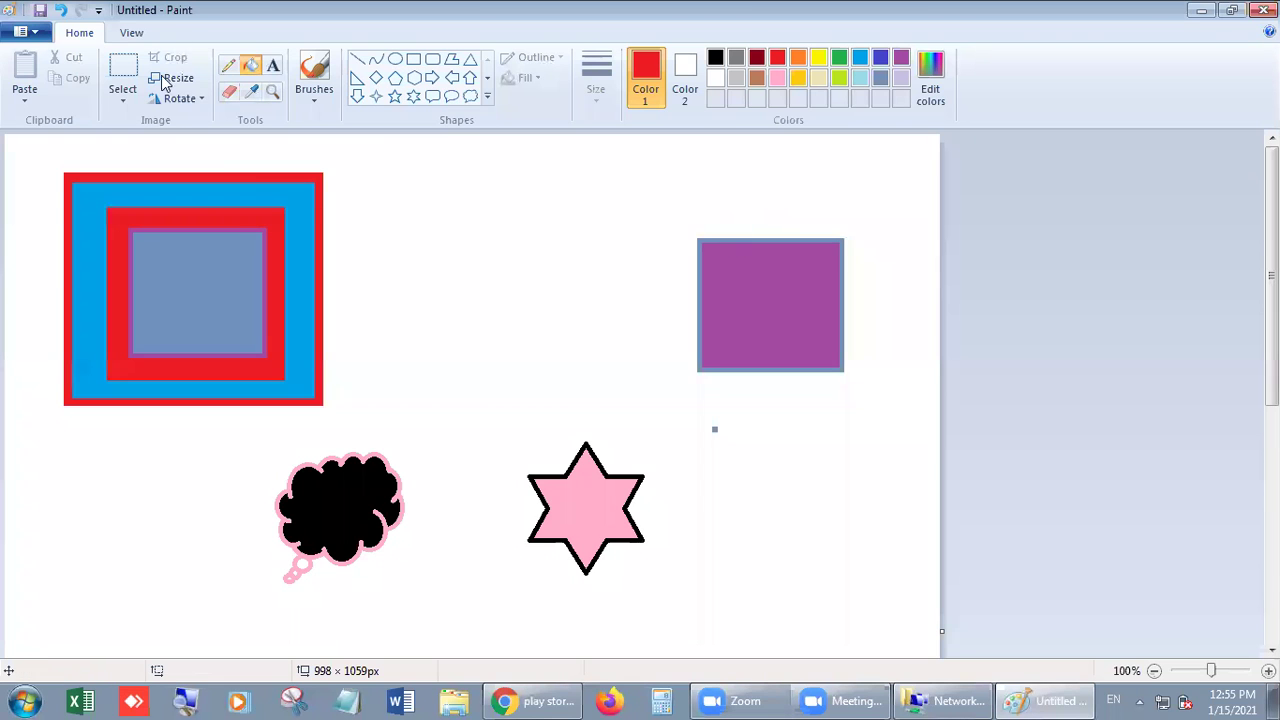
# Select the purple-filled rectangle, shrink it to about 91 × 79 px, and place it in the middle of the nested grey-blue rectangle.
pyautogui.click(123, 92)
pyautogui.click(180, 143)
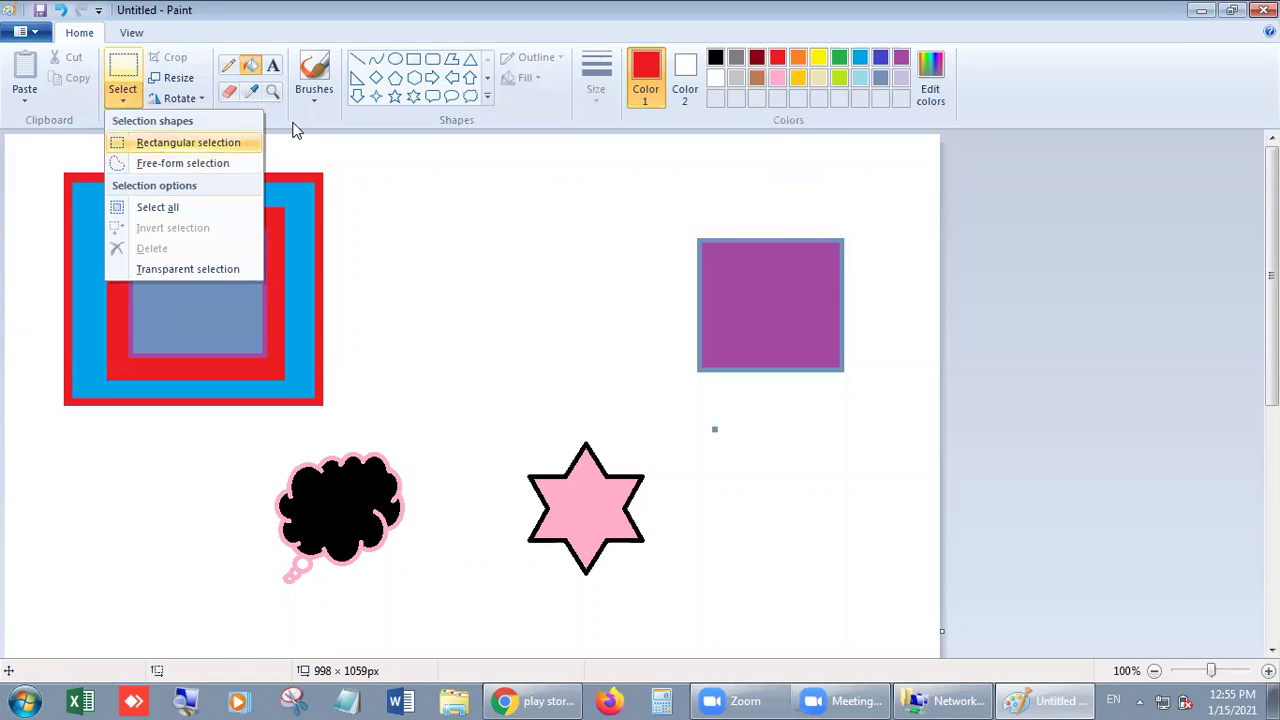
pyautogui.moveTo(744, 248); pyautogui.dragTo(843, 372)
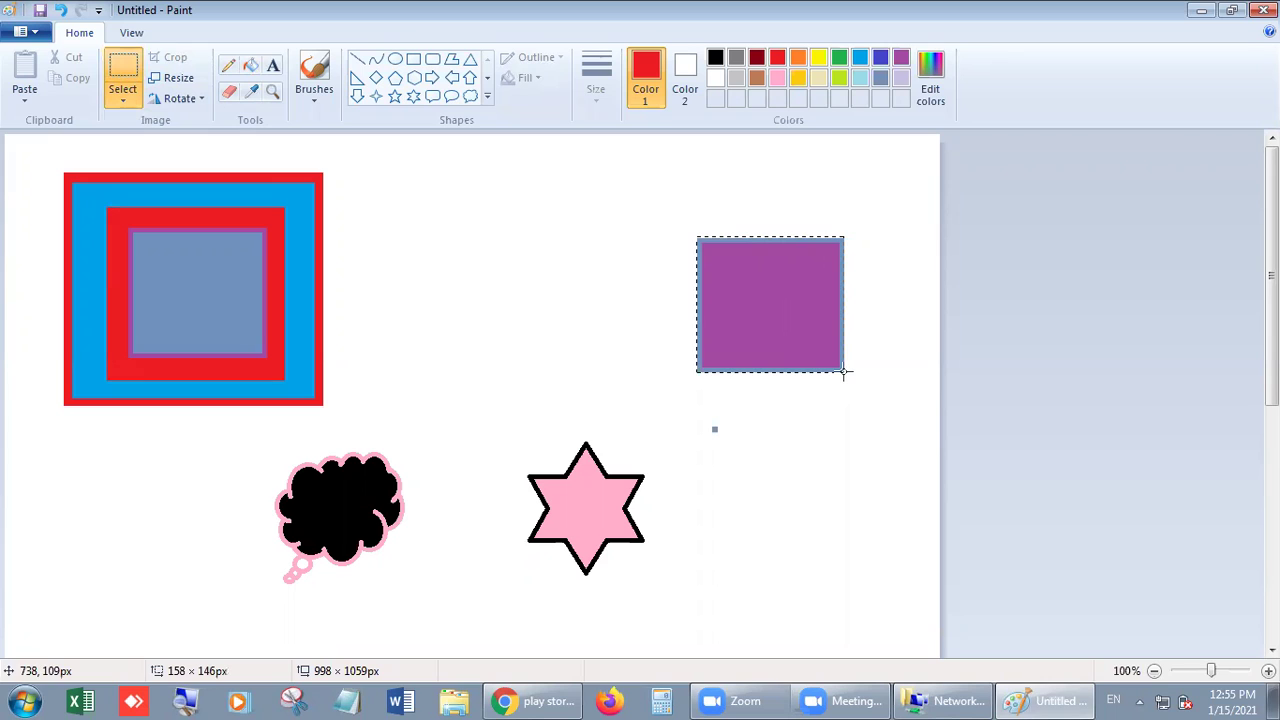
pyautogui.moveTo(789, 300); pyautogui.dragTo(646, 327)
pyautogui.moveTo(708, 264); pyautogui.dragTo(677, 291)
pyautogui.moveTo(623, 343); pyautogui.dragTo(633, 278)
pyautogui.moveTo(681, 237); pyautogui.dragTo(682, 237)
pyautogui.moveTo(681, 230); pyautogui.dragTo(219, 281)
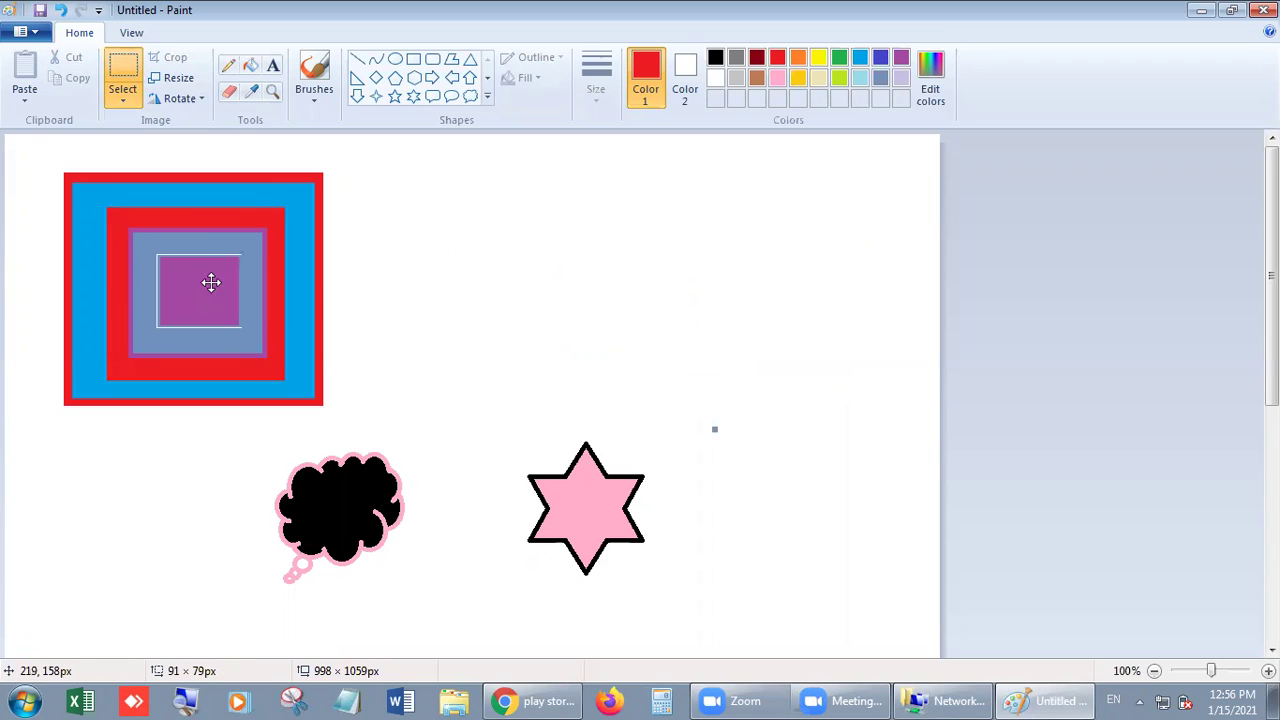
pyautogui.click(474, 306)
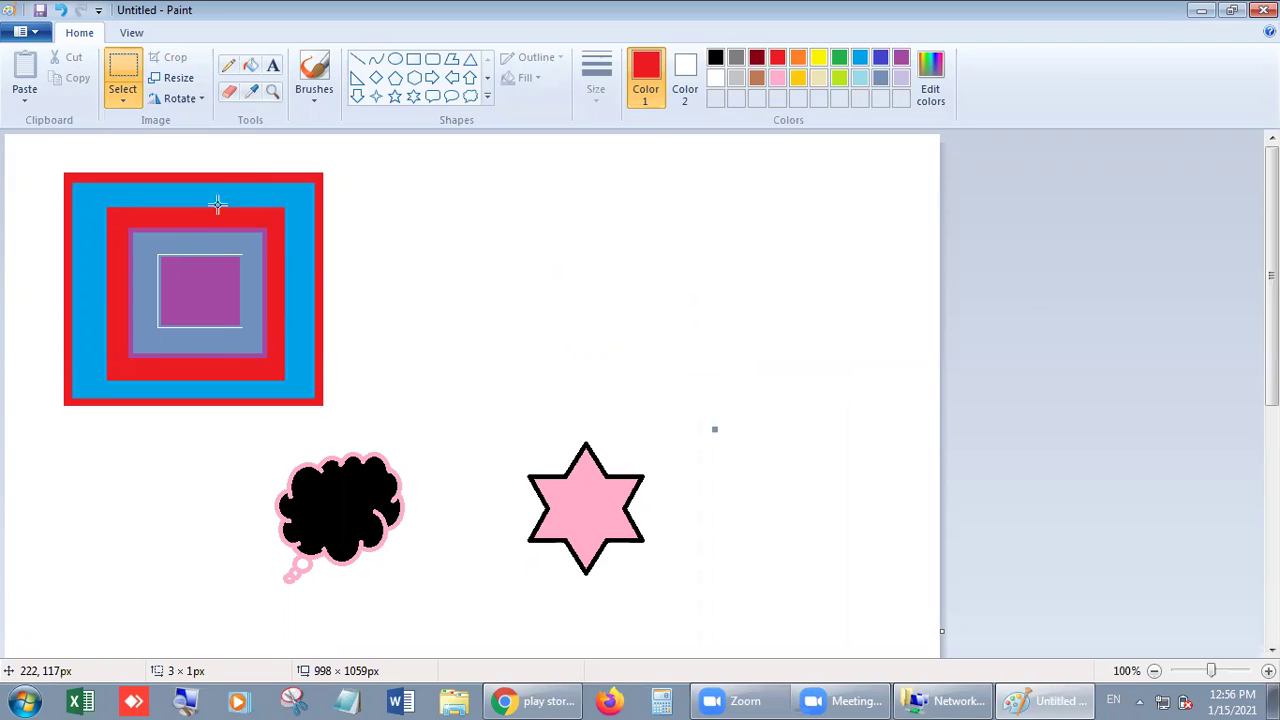
# Sample the grey-blue colour and fill the white edge around the small purple rectangle with it.
pyautogui.click(251, 90)
pyautogui.click(241, 238)
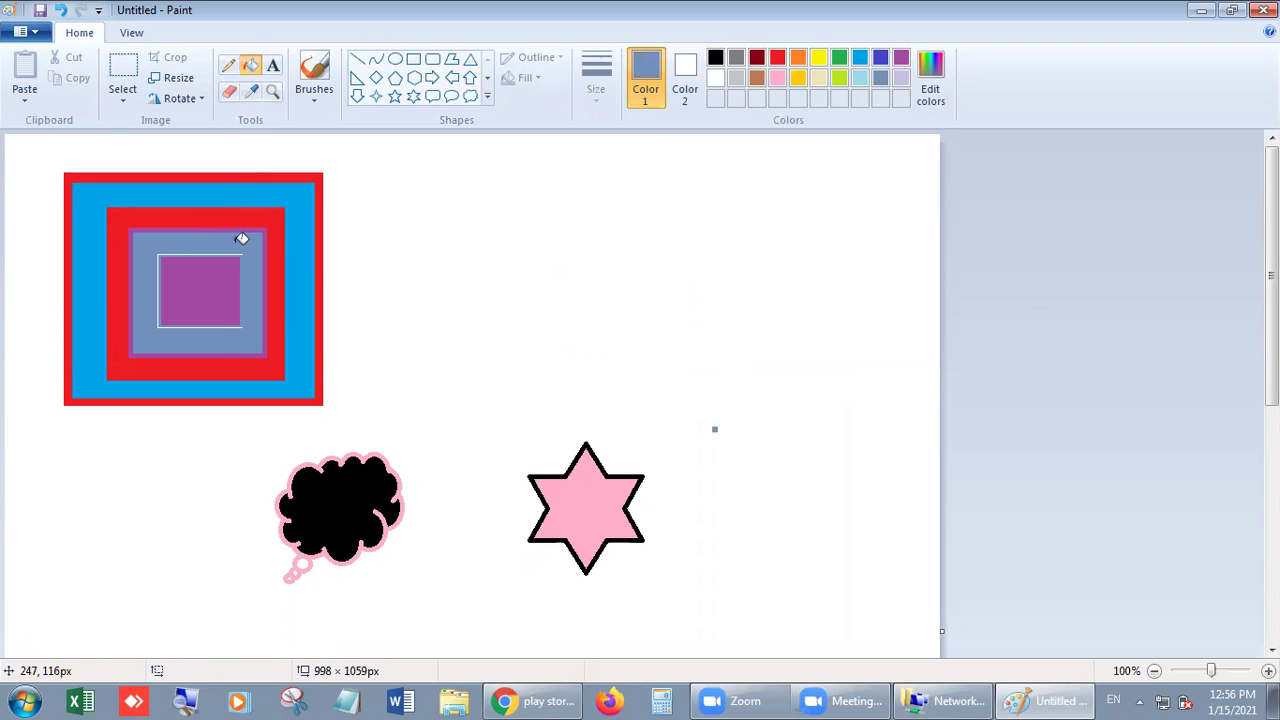
pyautogui.click(241, 254)
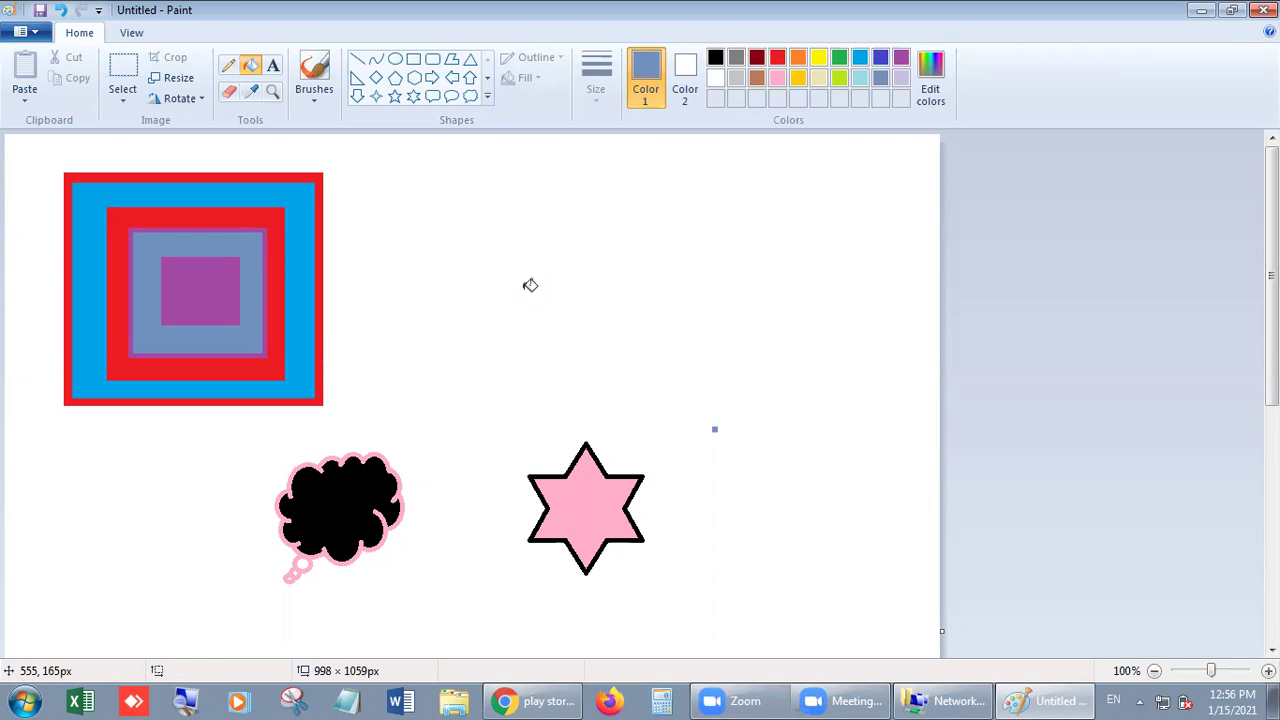
# Select the pink star, shrink it to about 51 × 52 px, and place it at the centre of the purple rectangle.
pyautogui.click(124, 92)
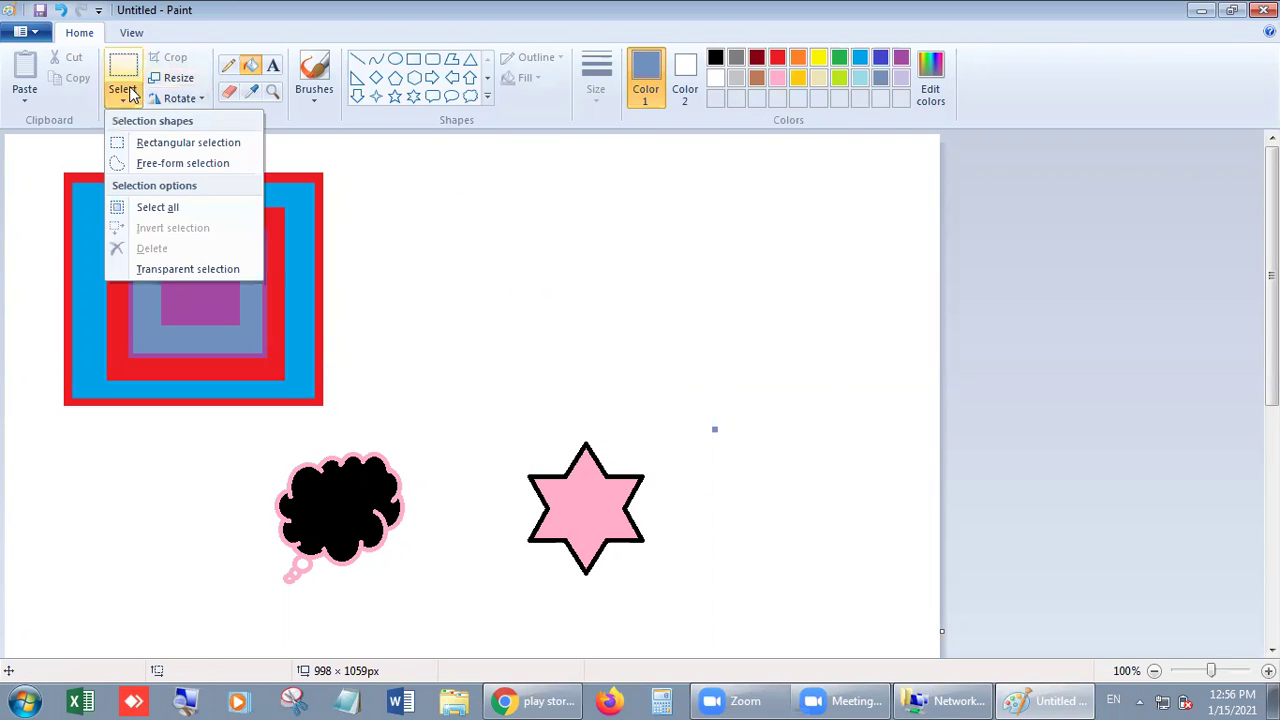
pyautogui.click(118, 78)
pyautogui.moveTo(517, 431); pyautogui.dragTo(656, 579)
pyautogui.moveTo(656, 431); pyautogui.dragTo(593, 499)
pyautogui.moveTo(557, 541); pyautogui.dragTo(601, 436)
pyautogui.moveTo(477, 371); pyautogui.dragTo(201, 289)
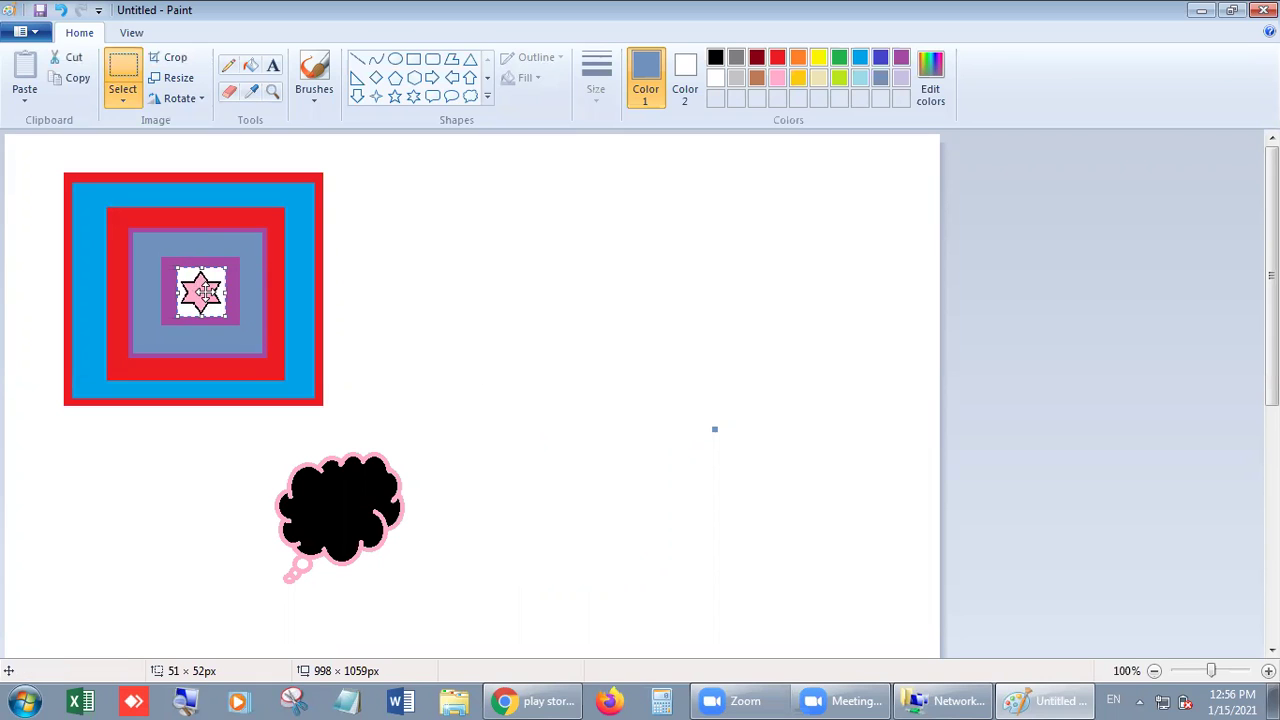
# Sample the purple of the innermost rectangle and fill the white background around the star with it.
pyautogui.click(247, 96)
pyautogui.click(236, 282)
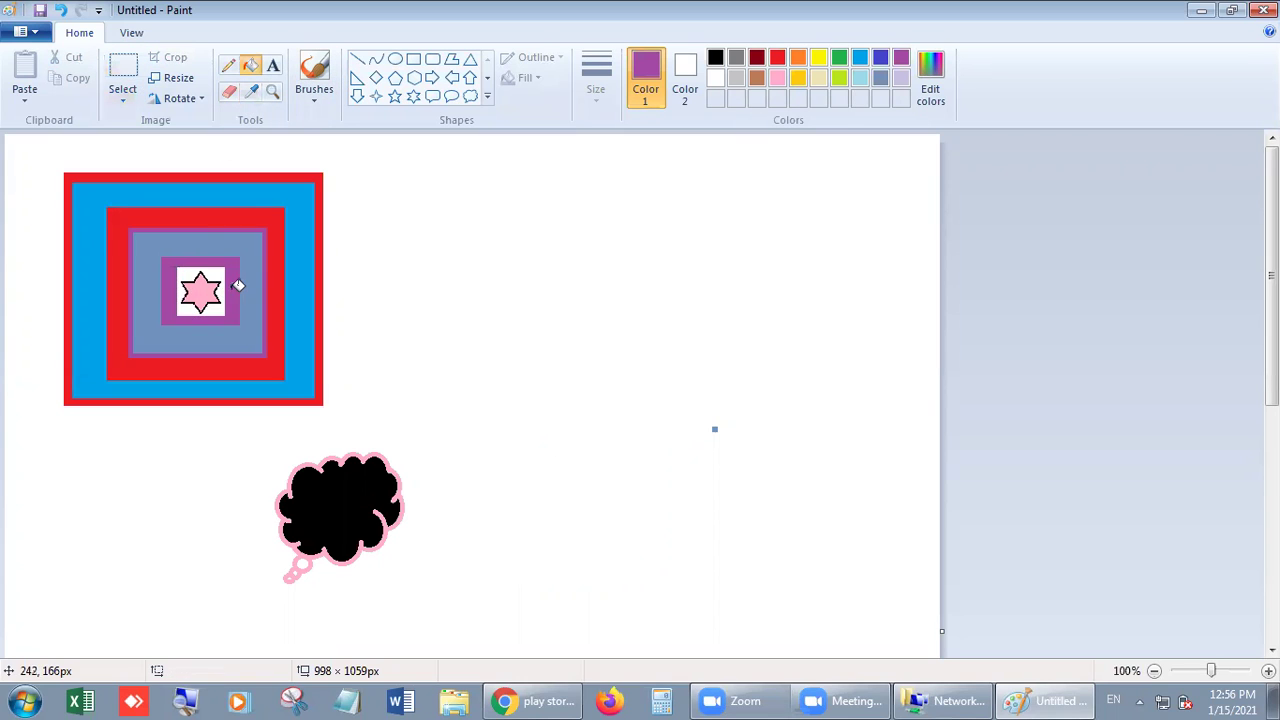
pyautogui.click(224, 273)
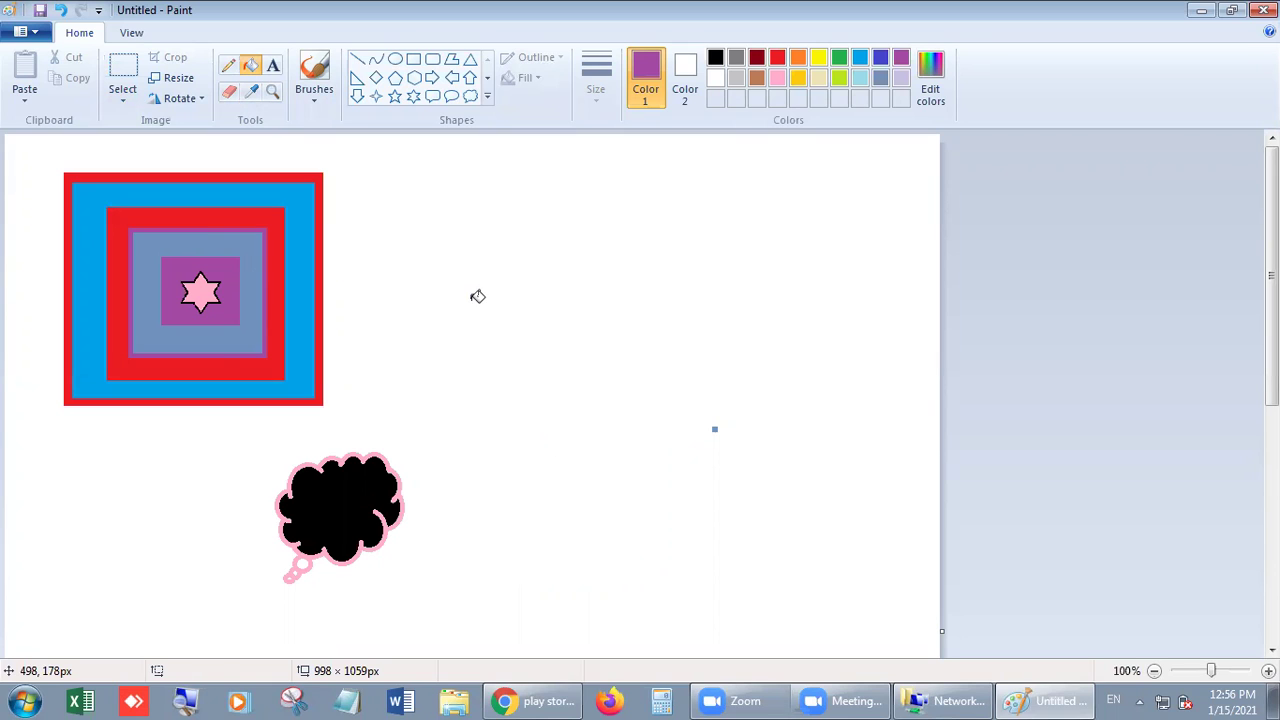
# Select the whole nested design, about 283 × 252 px, and move it towards the right half of the canvas.
pyautogui.click(121, 90)
pyautogui.click(125, 85)
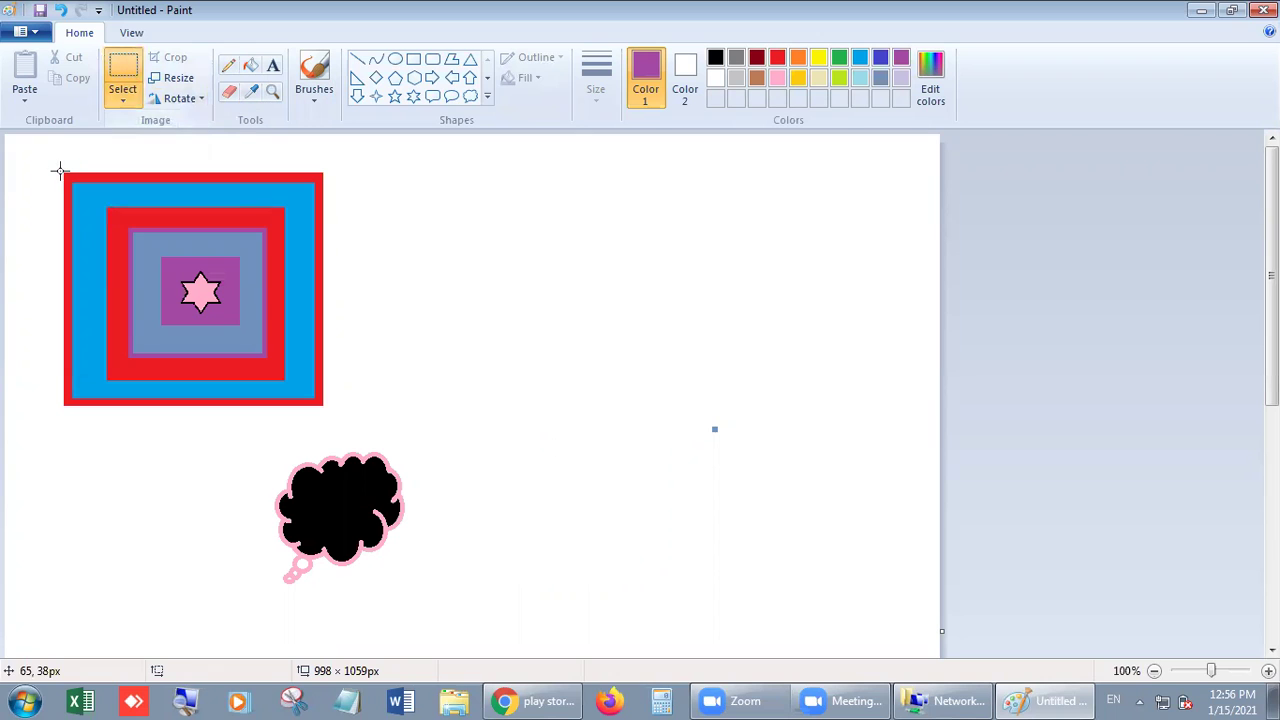
pyautogui.moveTo(63, 171); pyautogui.dragTo(323, 406)
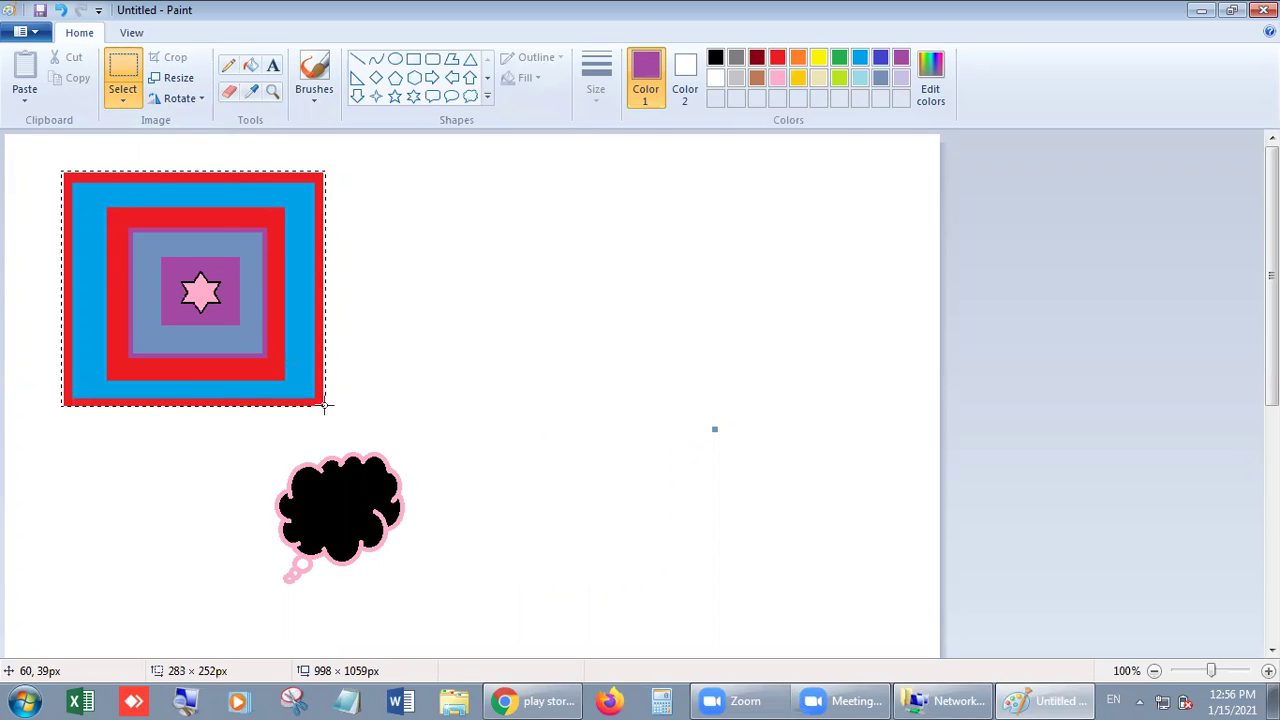
pyautogui.moveTo(201, 280); pyautogui.dragTo(204, 280)
pyautogui.moveTo(392, 267); pyautogui.dragTo(648, 333)
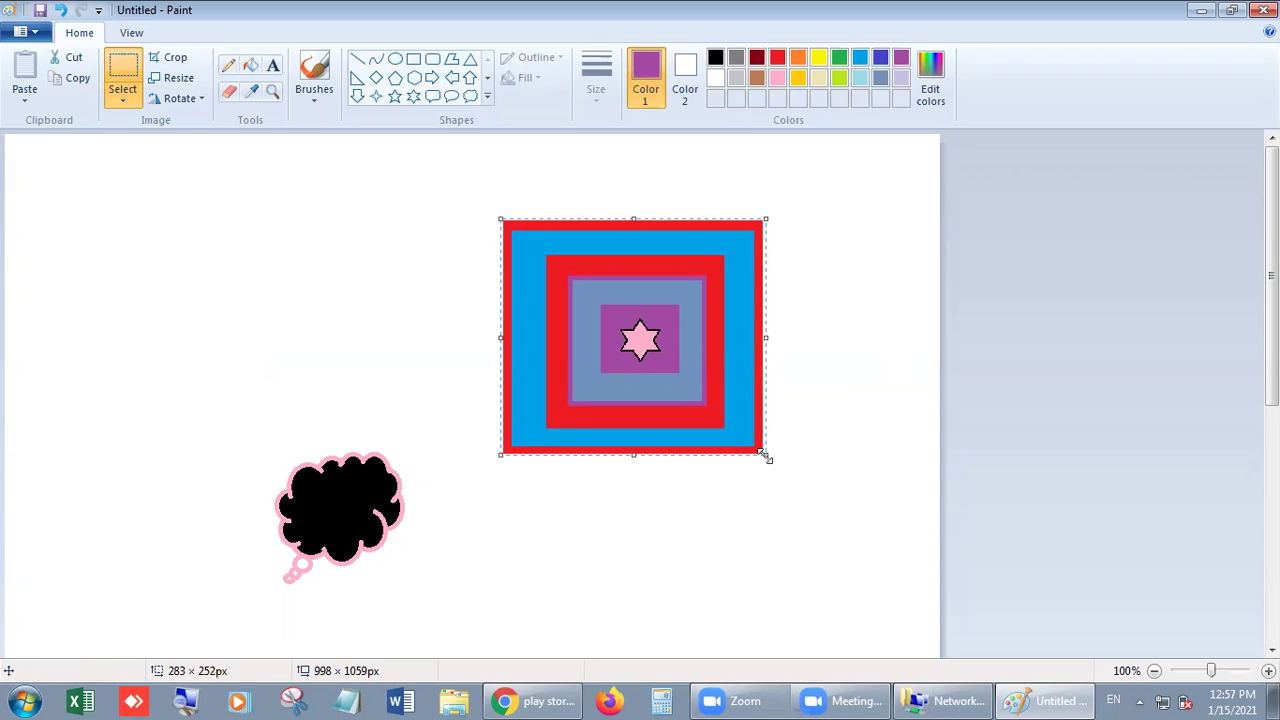
# Try resizing the nested design to about 347 × 286 px, and undo the resize and the move.
pyautogui.moveTo(768, 456); pyautogui.dragTo(668, 387)
pyautogui.moveTo(670, 302); pyautogui.dragTo(826, 289)
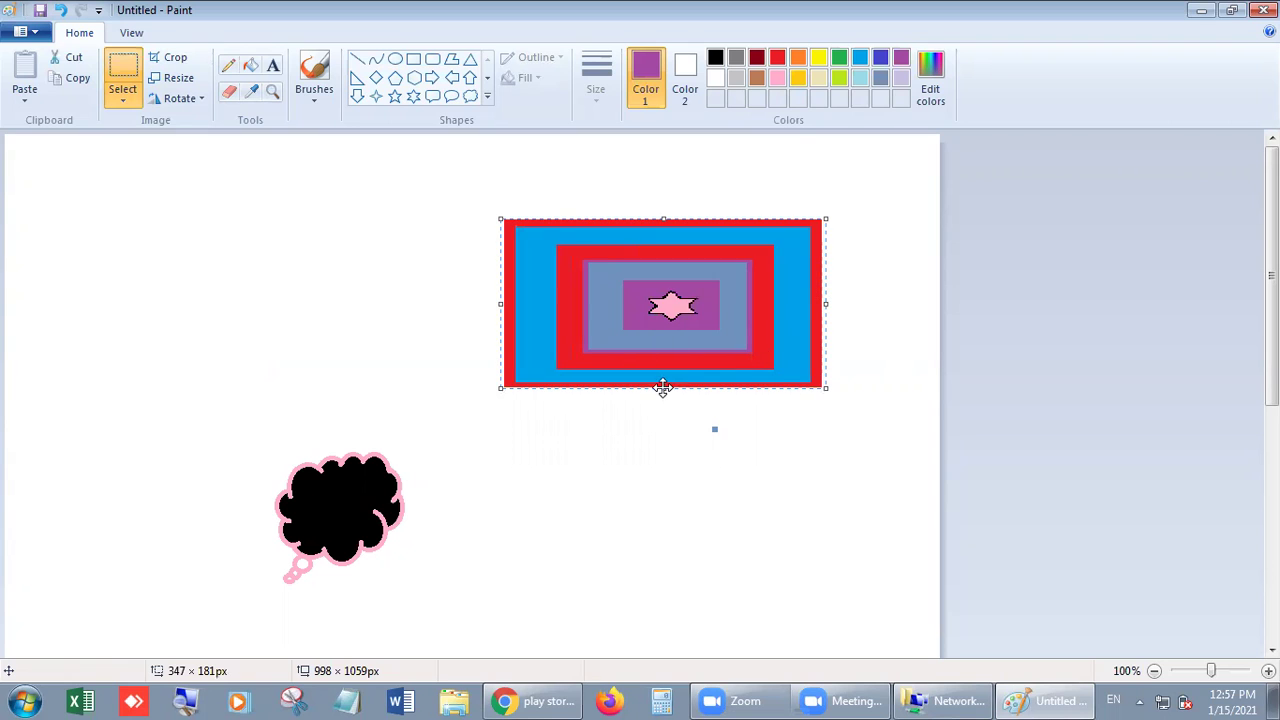
pyautogui.moveTo(661, 393); pyautogui.dragTo(663, 487)
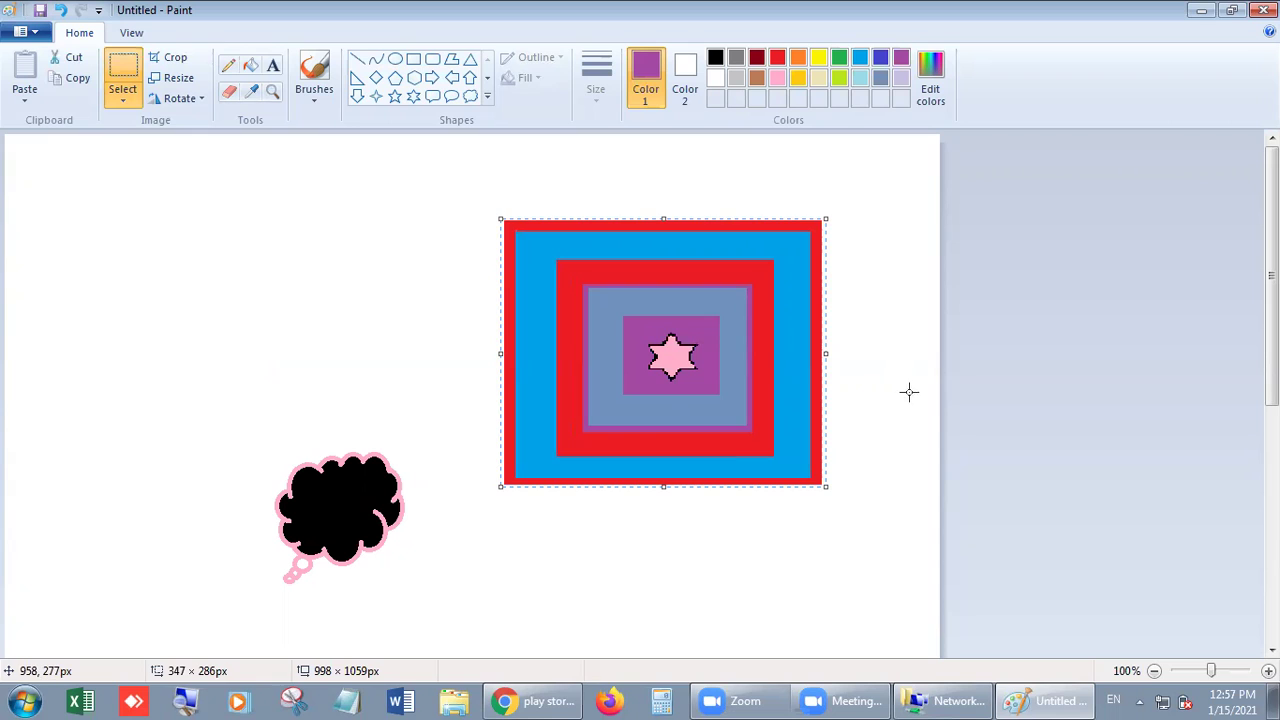
pyautogui.click(828, 472)
pyautogui.hotkey('ctrl', 'z')
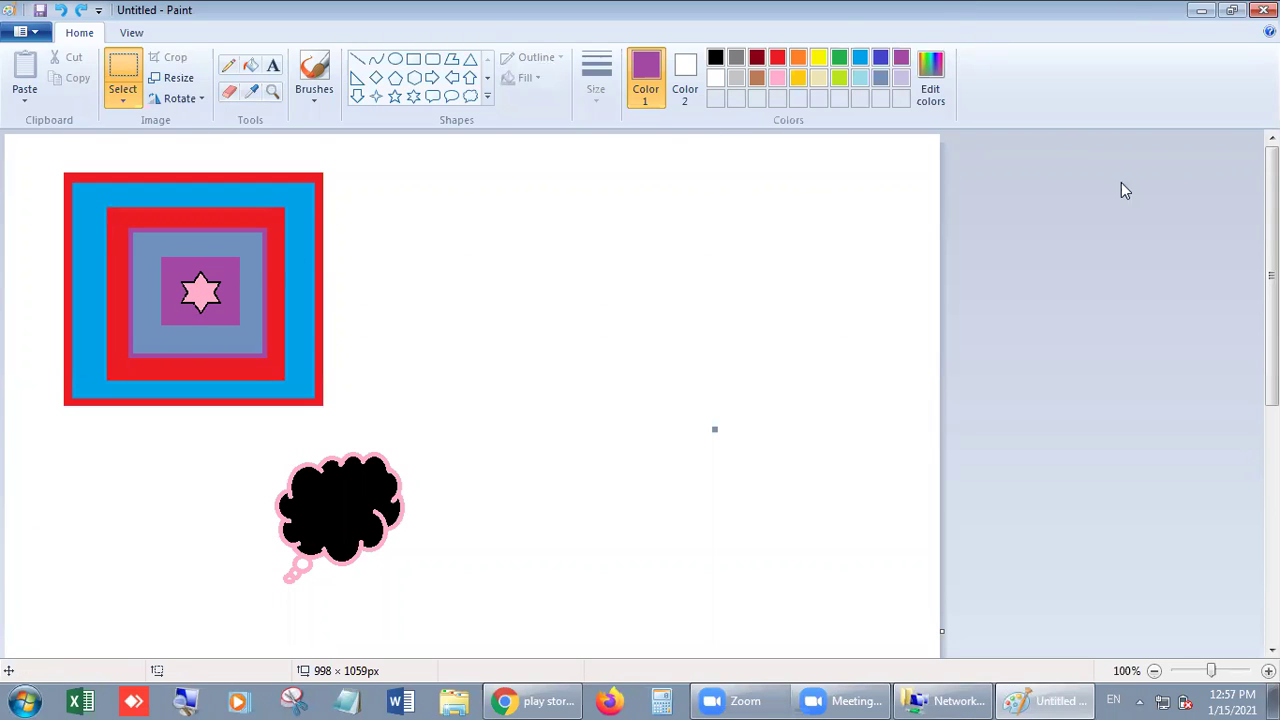
# Magnify the canvas to 500% around the pink star.
pyautogui.click(279, 90)
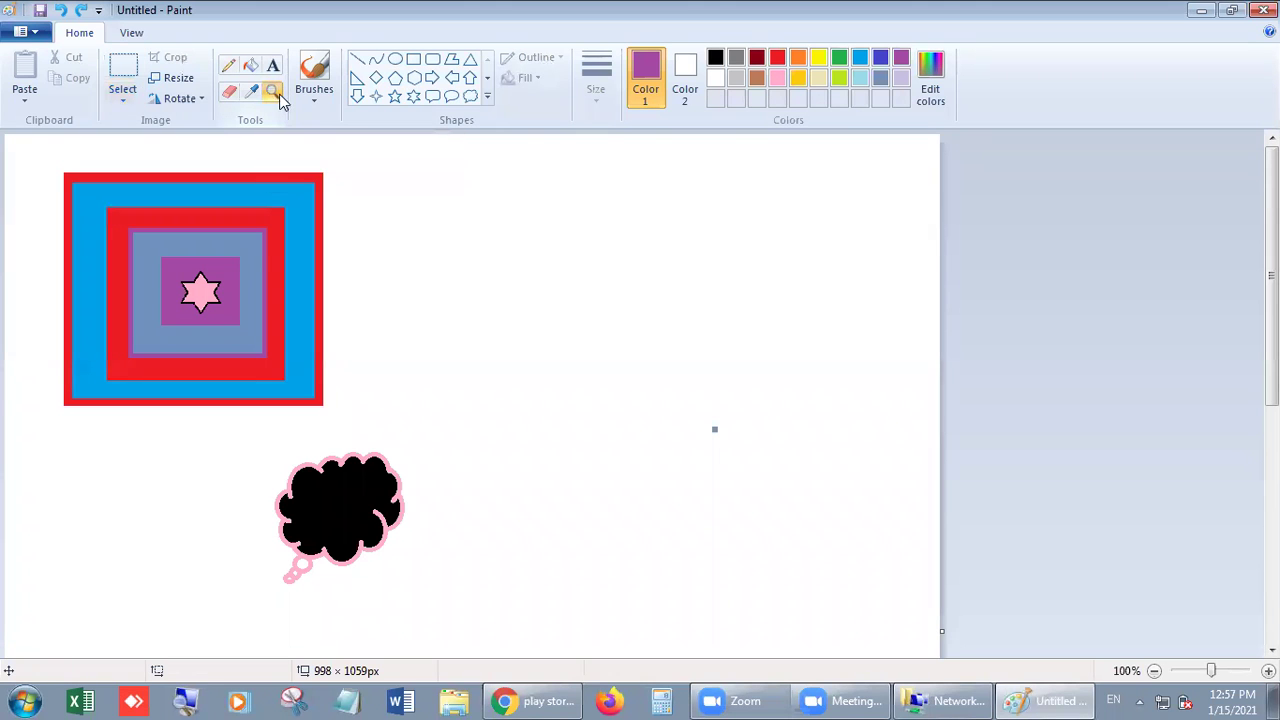
pyautogui.click(208, 294)
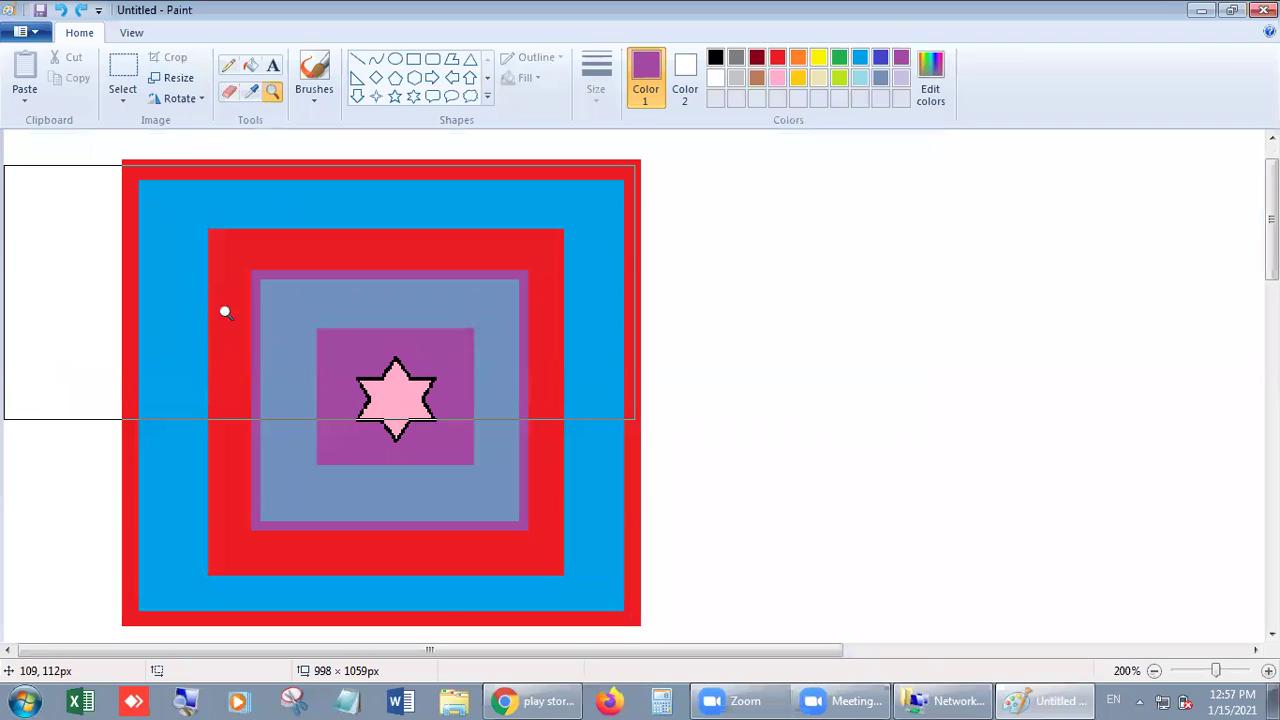
pyautogui.click(295, 393)
pyautogui.click(593, 351)
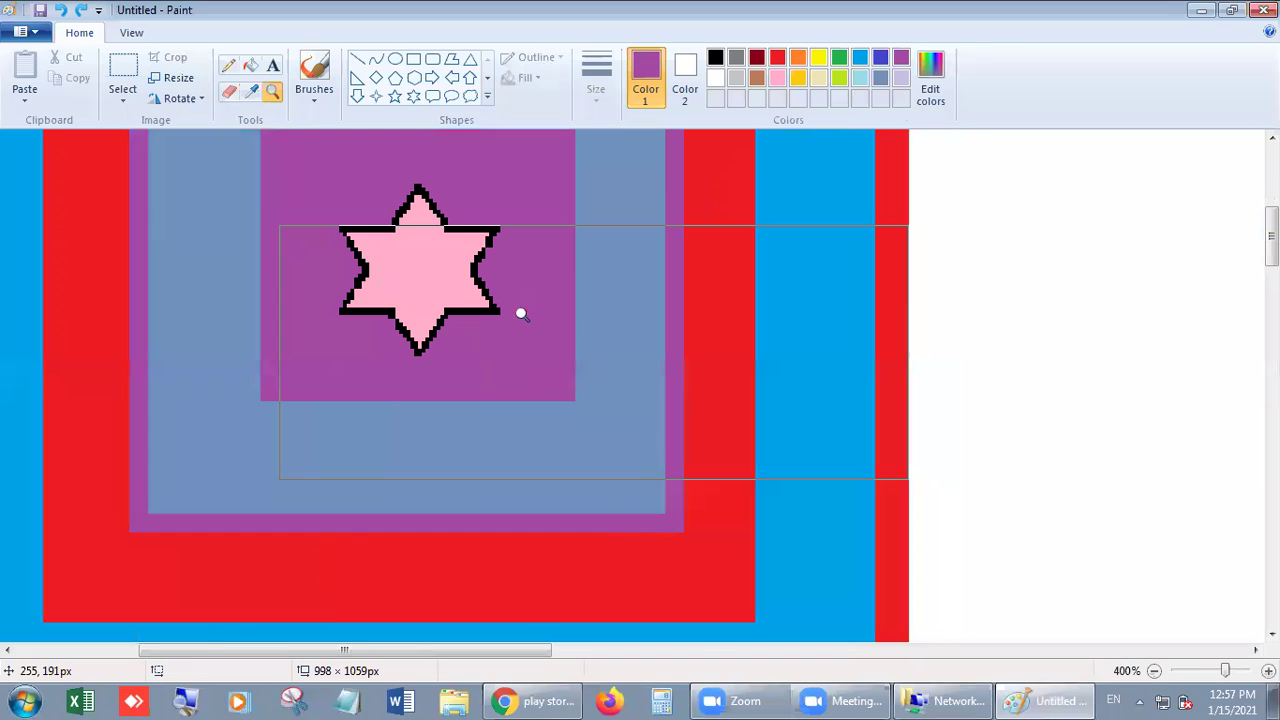
pyautogui.click(394, 286)
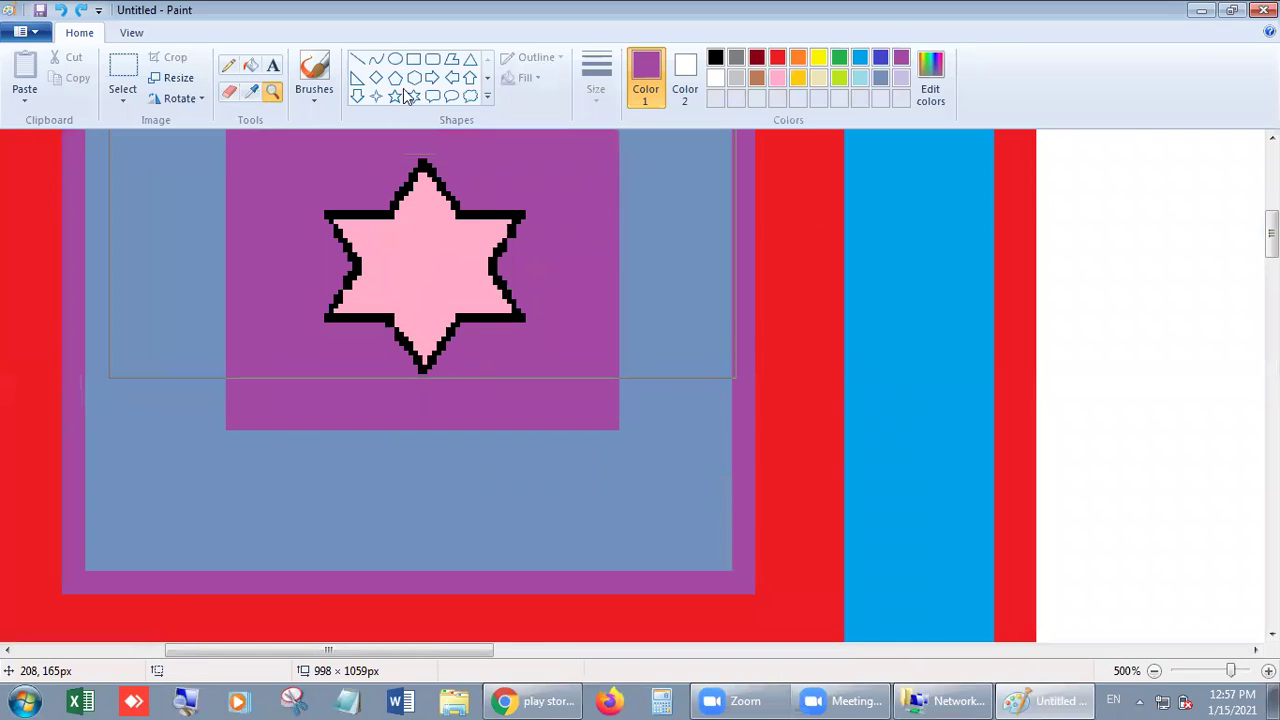
# Try writing "HEll" in a text box across the star at font size 10, and delete the text.
pyautogui.click(273, 66)
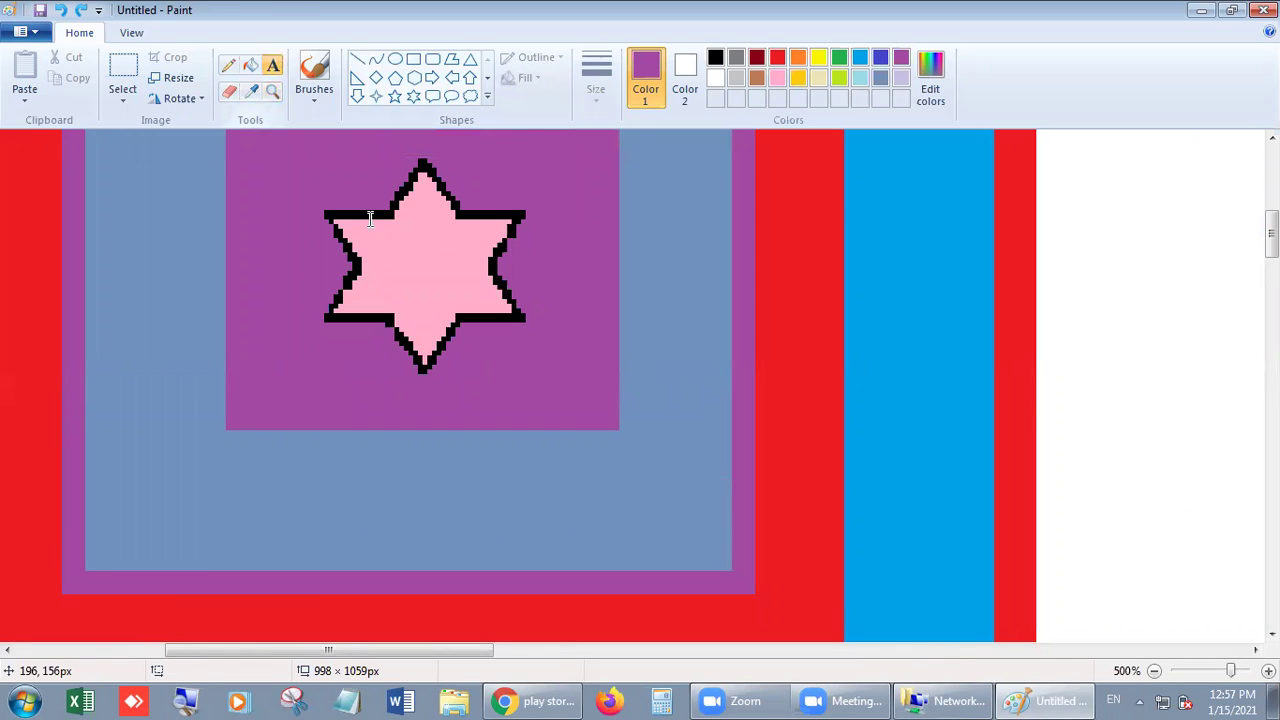
pyautogui.moveTo(364, 260); pyautogui.dragTo(497, 280)
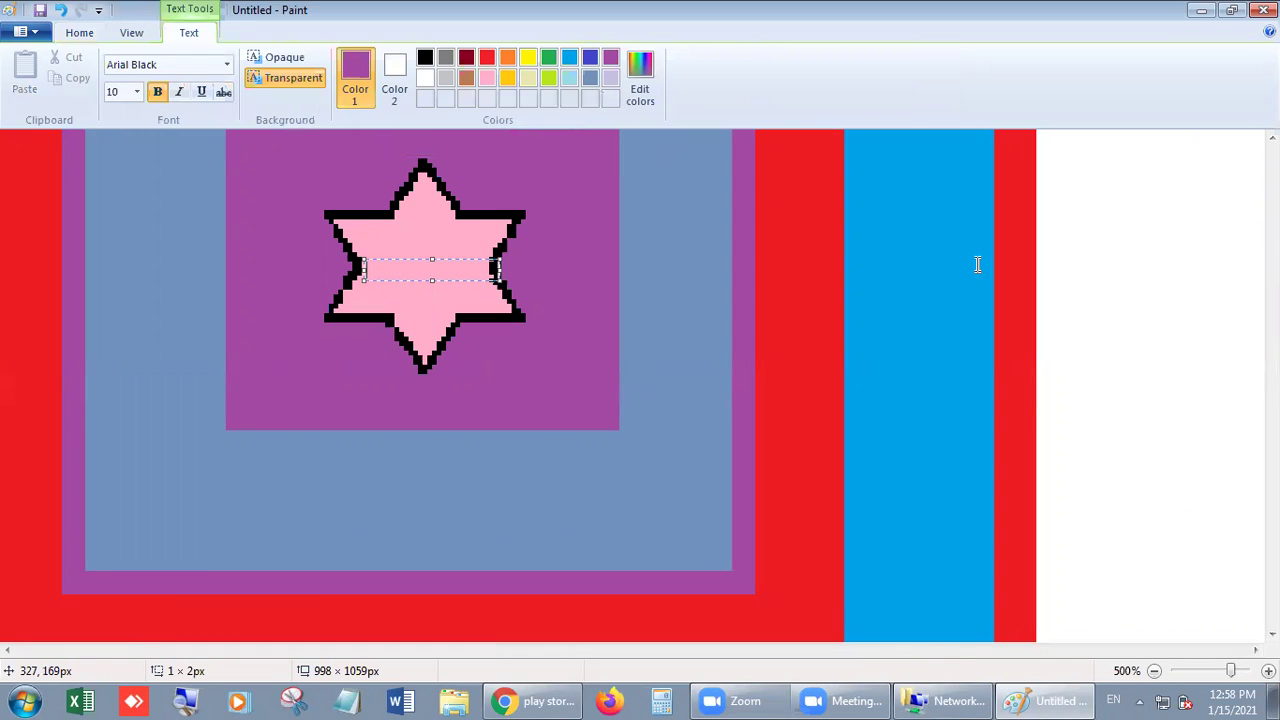
pyautogui.write('HEll')
pyautogui.press('BackSpace')
pyautogui.press('BackSpace')
pyautogui.press('BackSpace')
pyautogui.press('BackSpace')
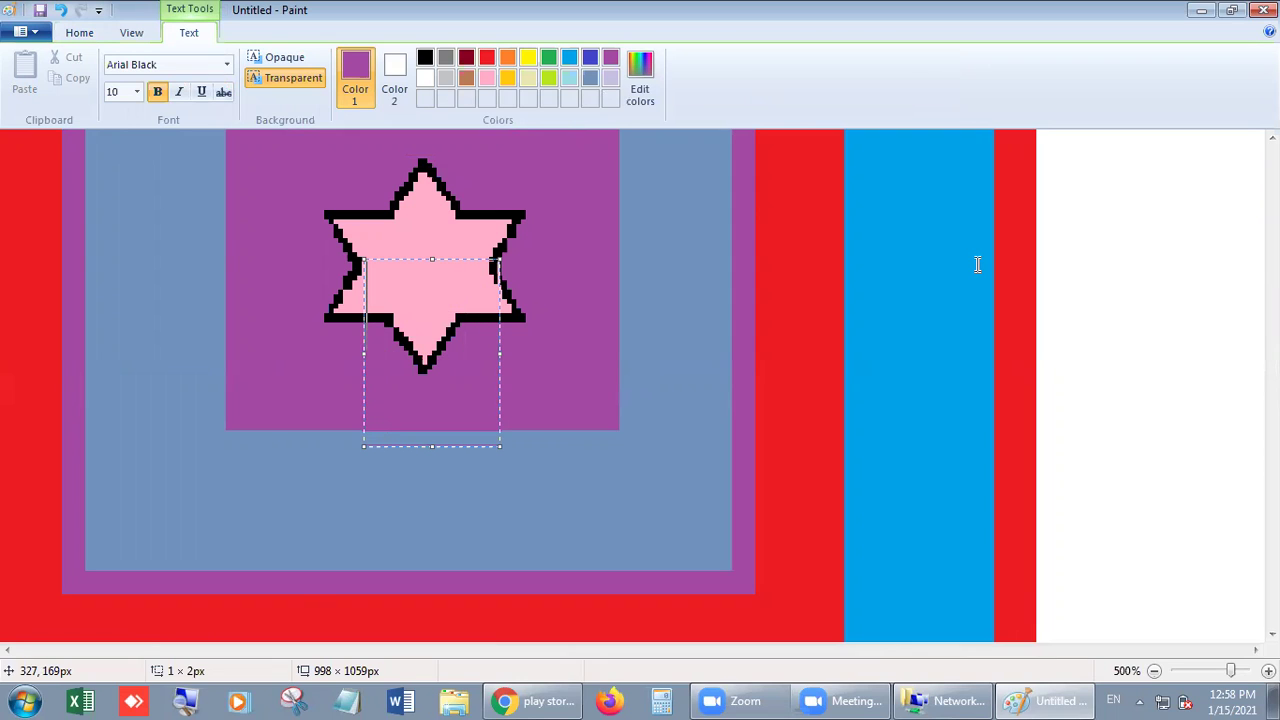
# Set the font size to 8 and write "hello" in a new text box over the star, widening the box to fit the word.
pyautogui.click(135, 94)
pyautogui.click(118, 112)
pyautogui.click(400, 172)
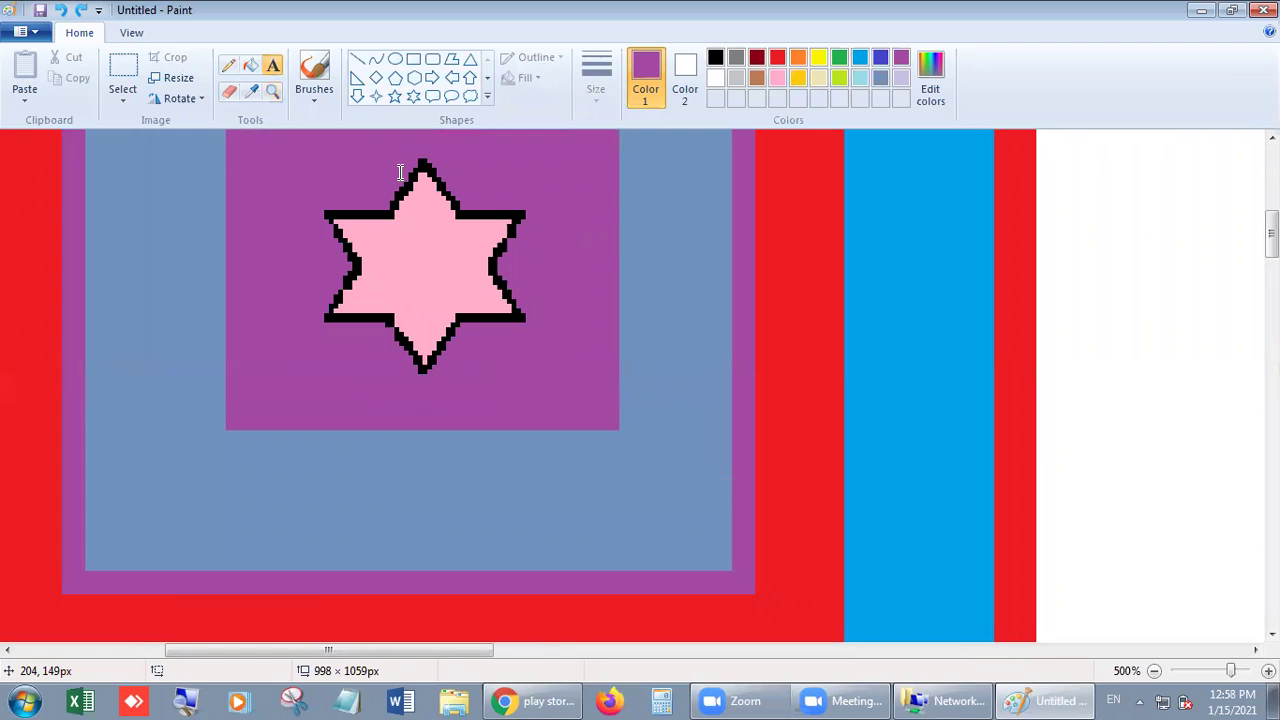
pyautogui.click(384, 243)
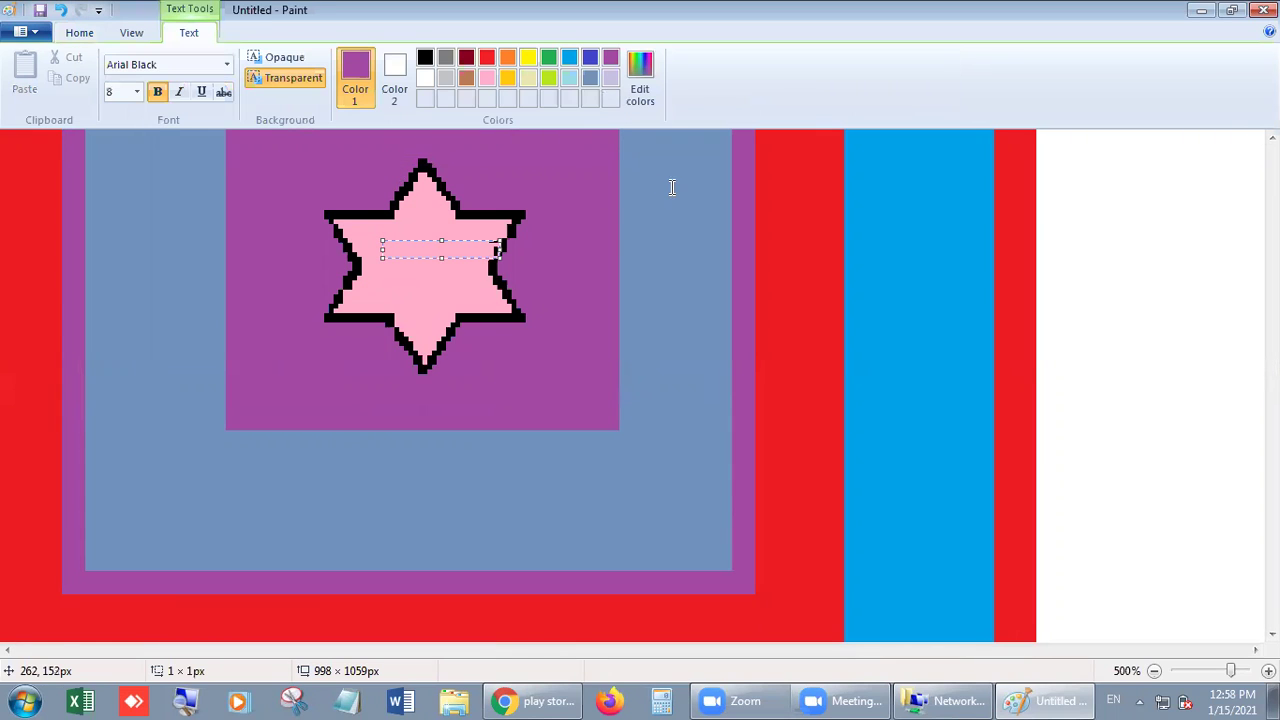
pyautogui.write('hell')
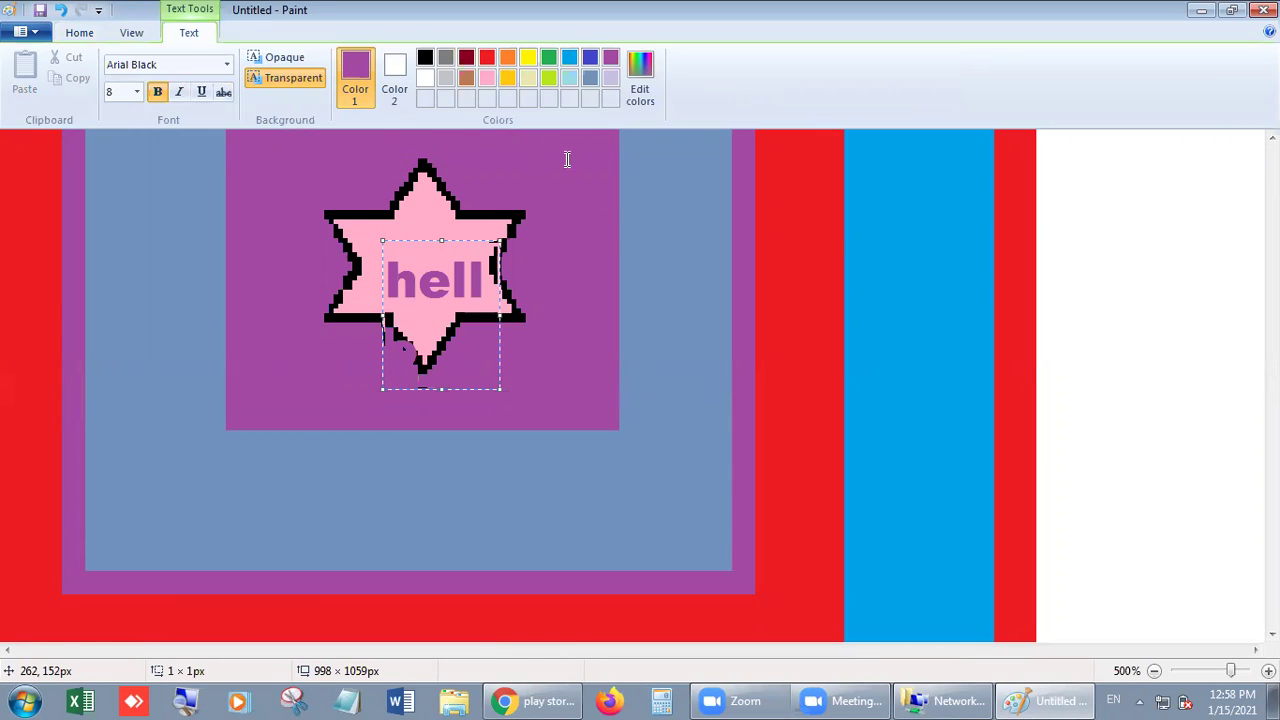
pyautogui.moveTo(502, 318); pyautogui.dragTo(550, 315)
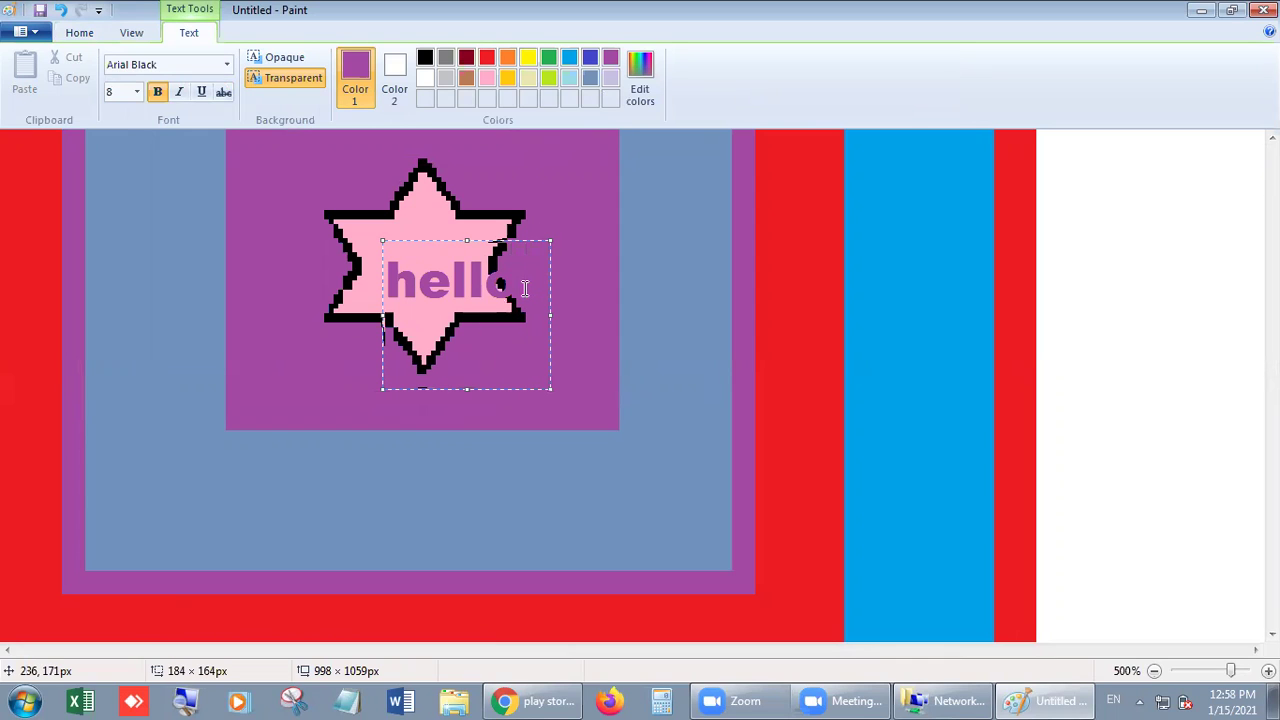
# Shrink the "hello" text box to about 160 × 93 px, centre it on the pink star, and finalize the text.
pyautogui.moveTo(550, 389); pyautogui.dragTo(528, 322)
pyautogui.moveTo(479, 241); pyautogui.dragTo(455, 224)
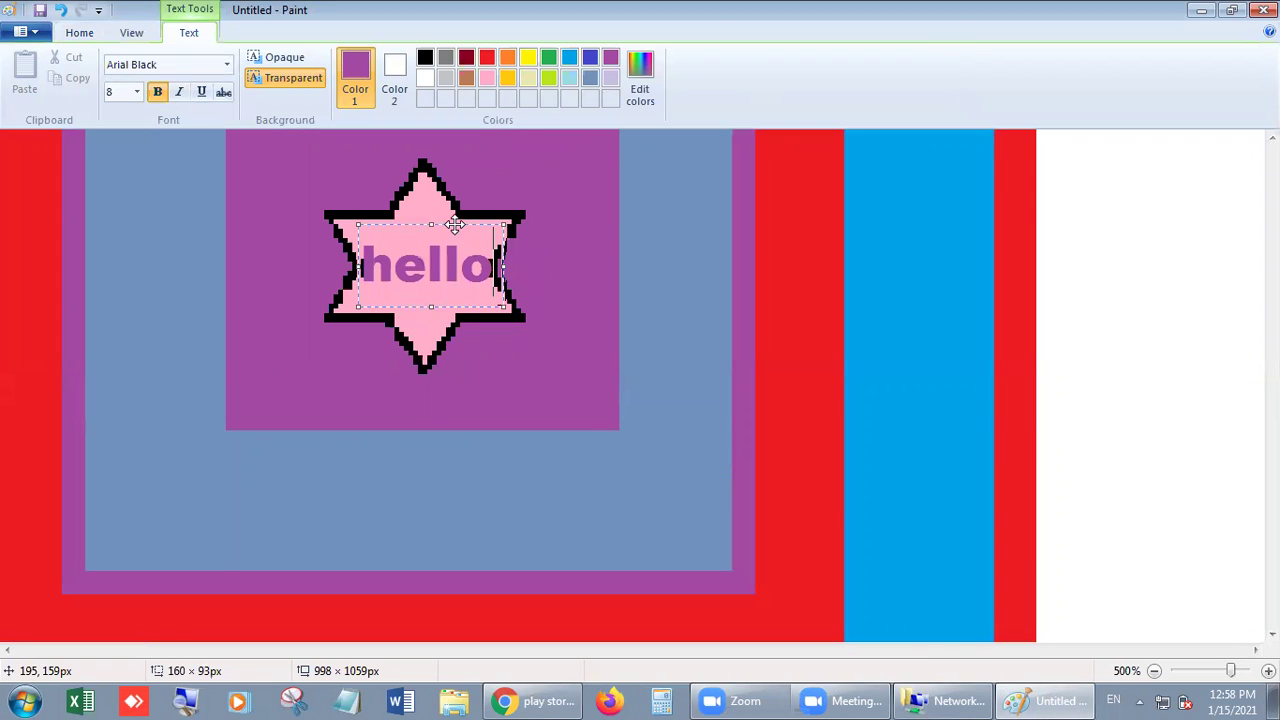
pyautogui.click(1152, 314)
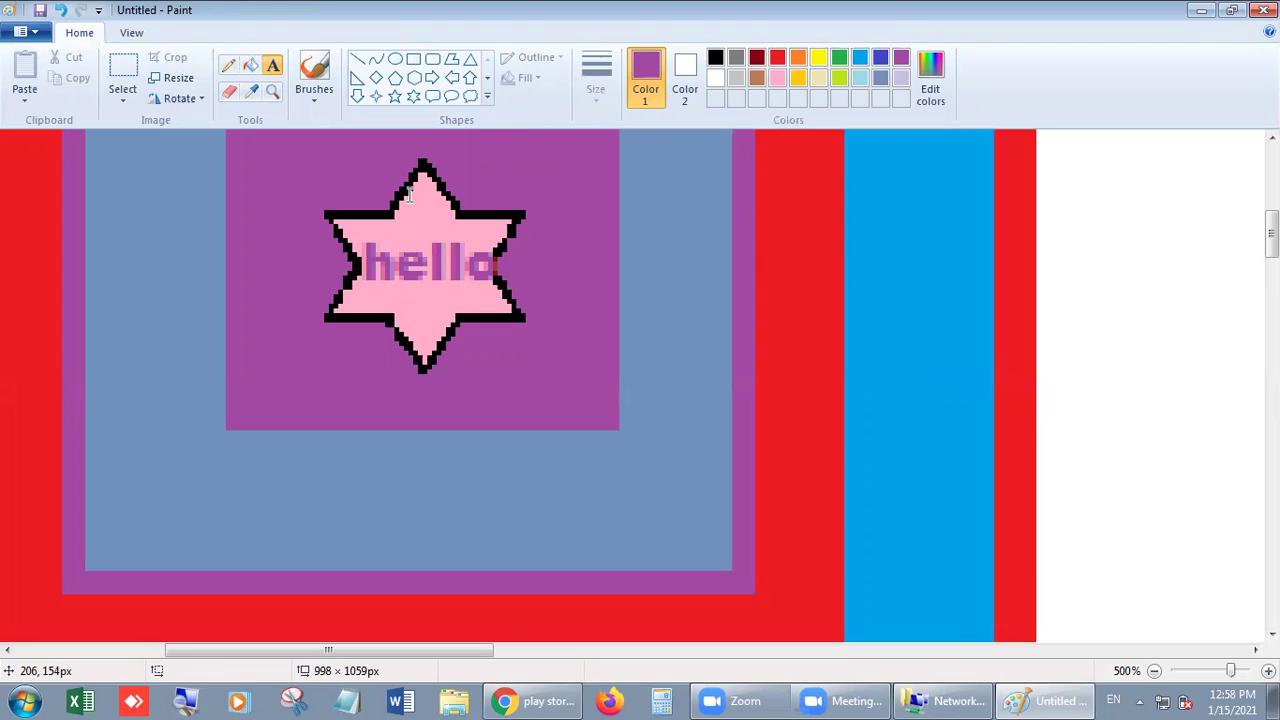
# Return the canvas zoom to 100% and bring the whole nested design into view.
pyautogui.click(133, 33)
pyautogui.click(61, 87)
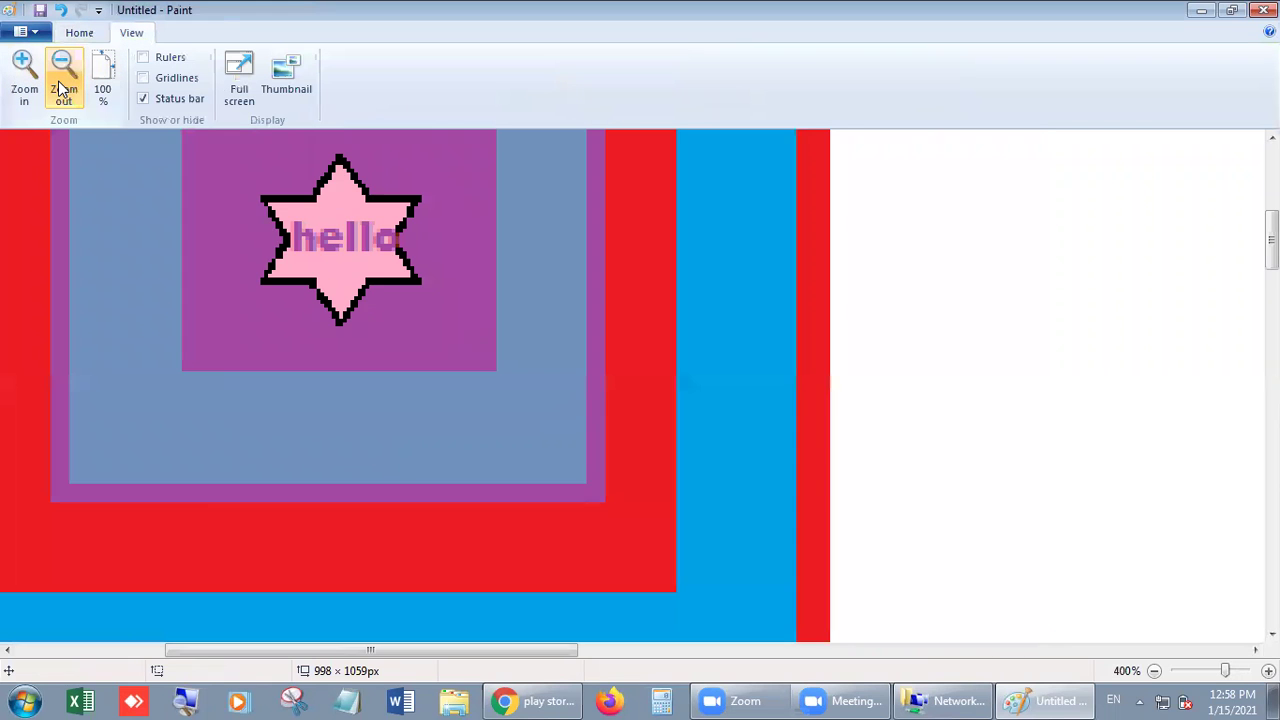
pyautogui.click(62, 89)
pyautogui.click(63, 90)
pyautogui.click(64, 91)
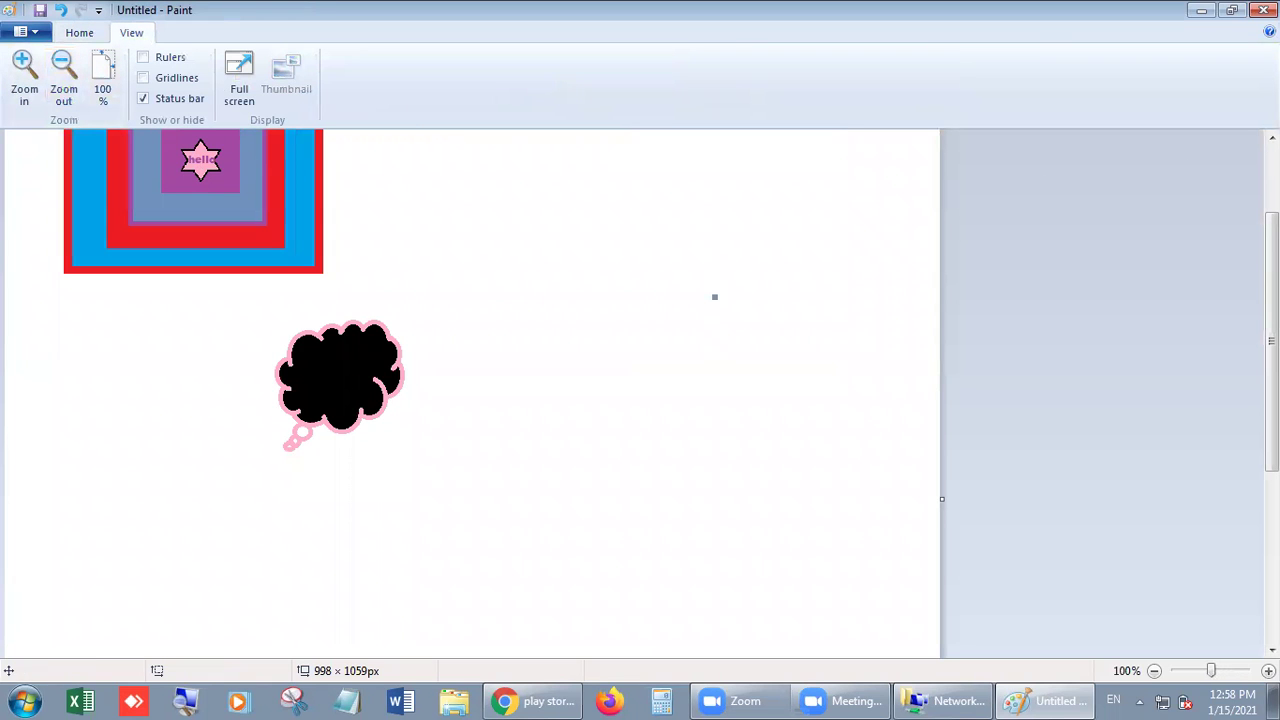
pyautogui.moveTo(1271, 341); pyautogui.dragTo(1271, 272)
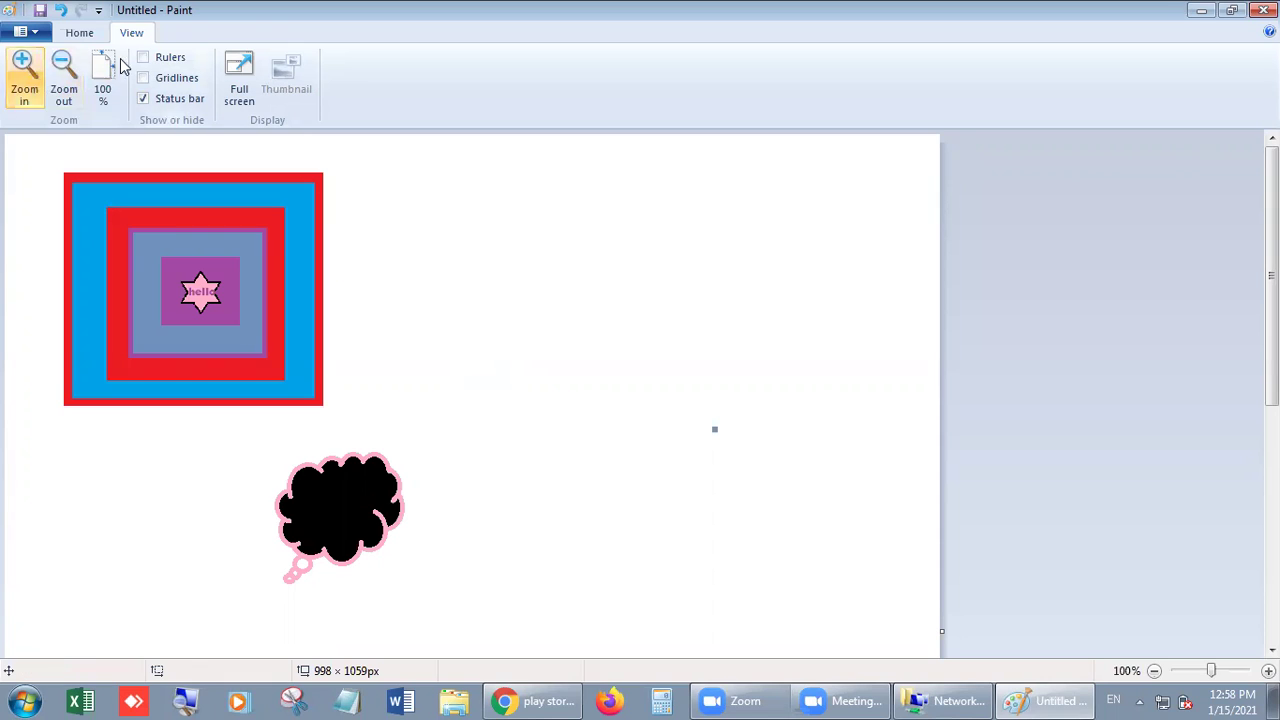
# Paint a thin wavy purple stroke beside the nested design with the regular Brush.
pyautogui.click(80, 33)
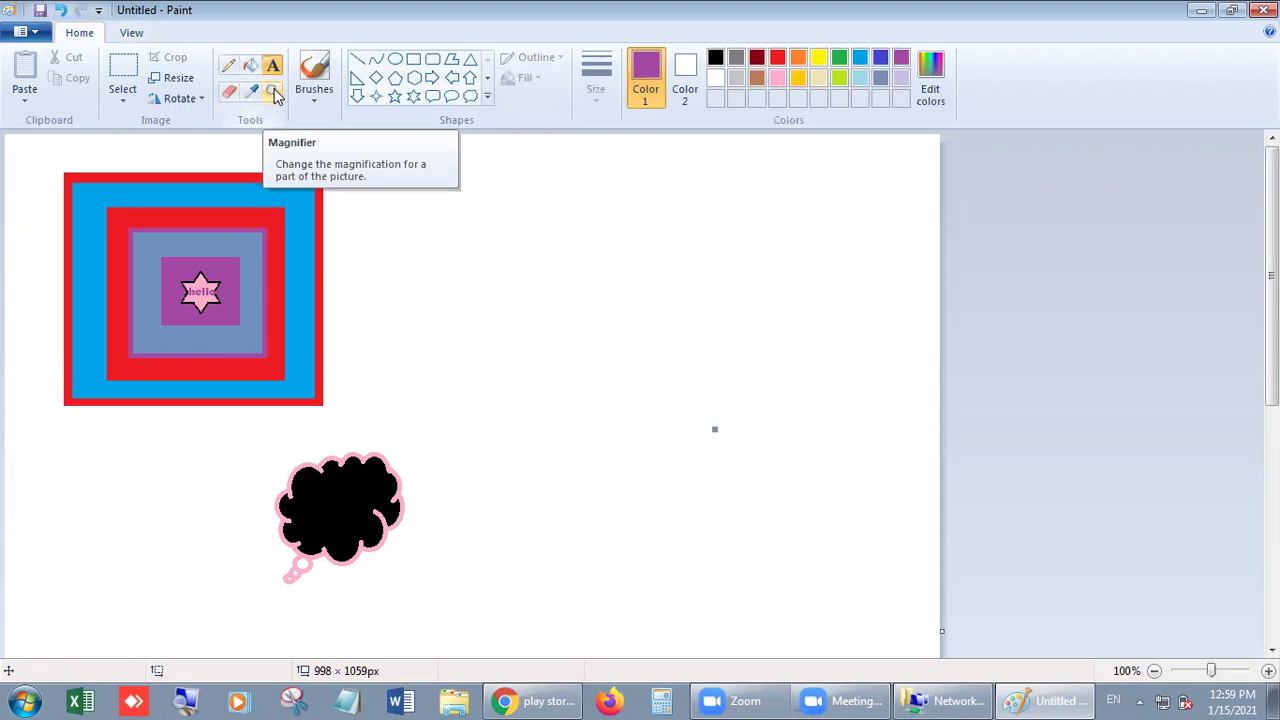
pyautogui.click(322, 103)
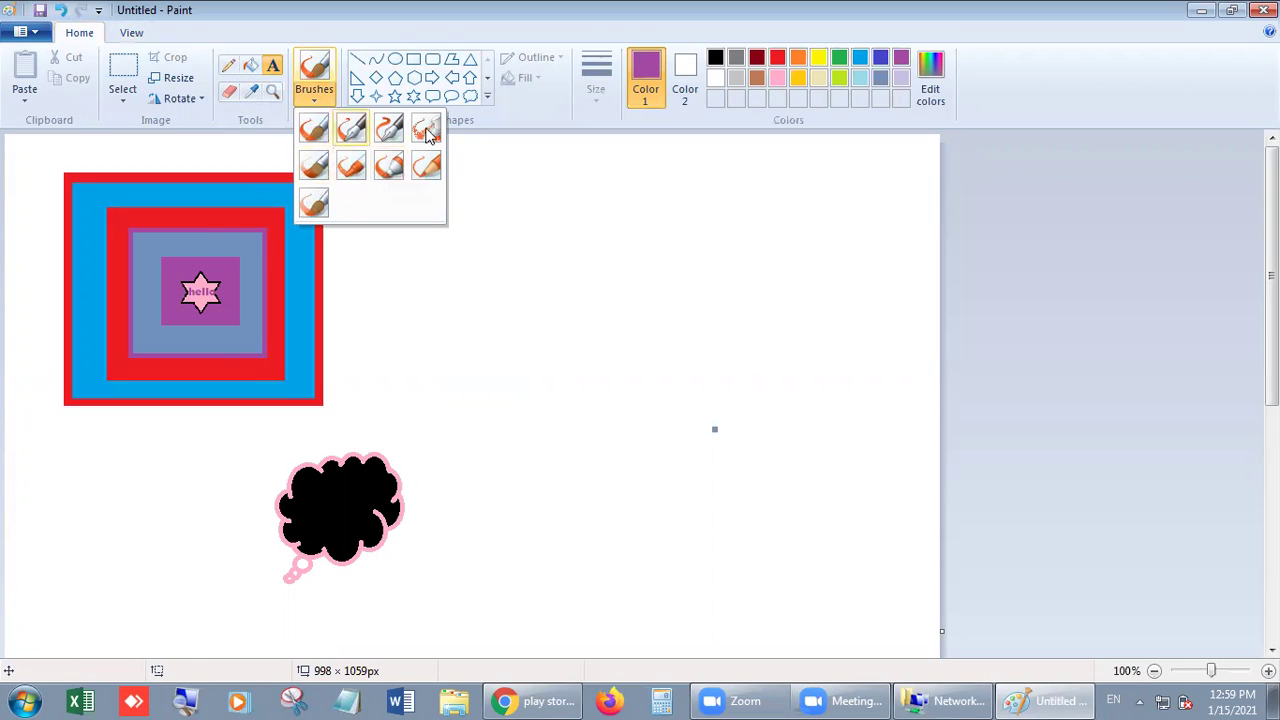
pyautogui.click(313, 128)
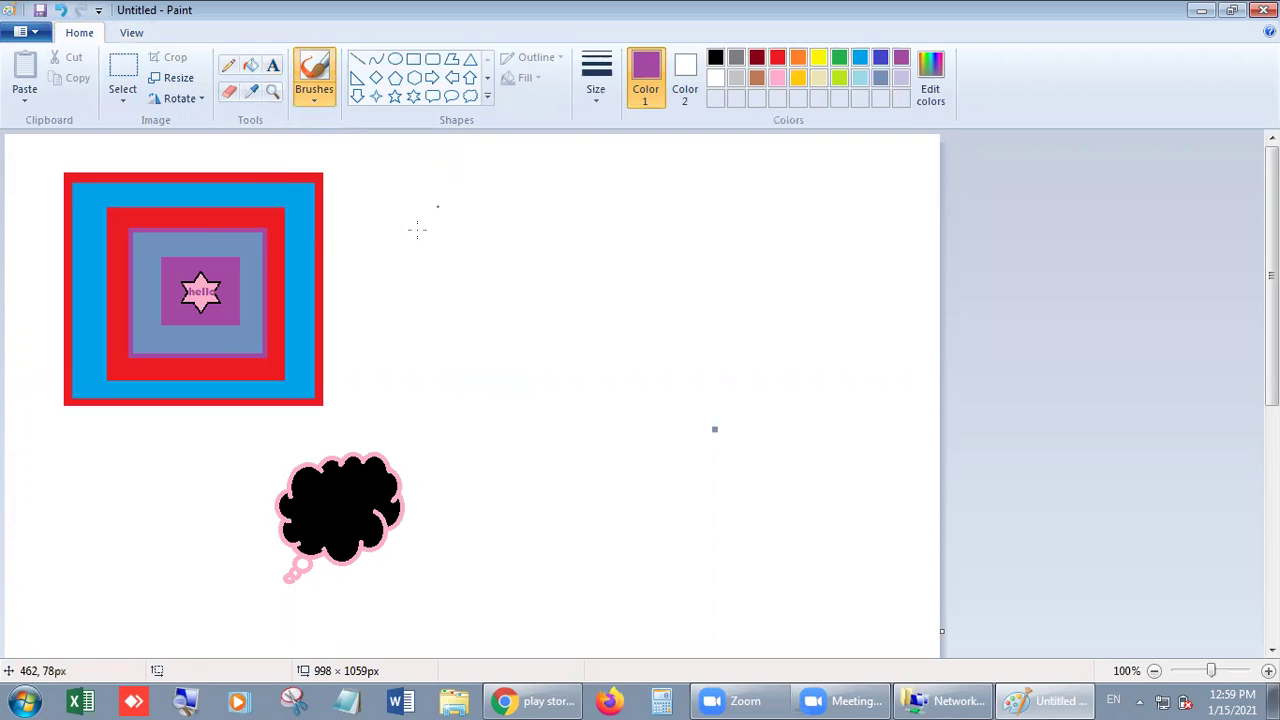
pyautogui.moveTo(394, 242)
pyautogui.mouseDown()
pyautogui.moveTo(472, 218)
pyautogui.moveTo(608, 220)
pyautogui.mouseUp()
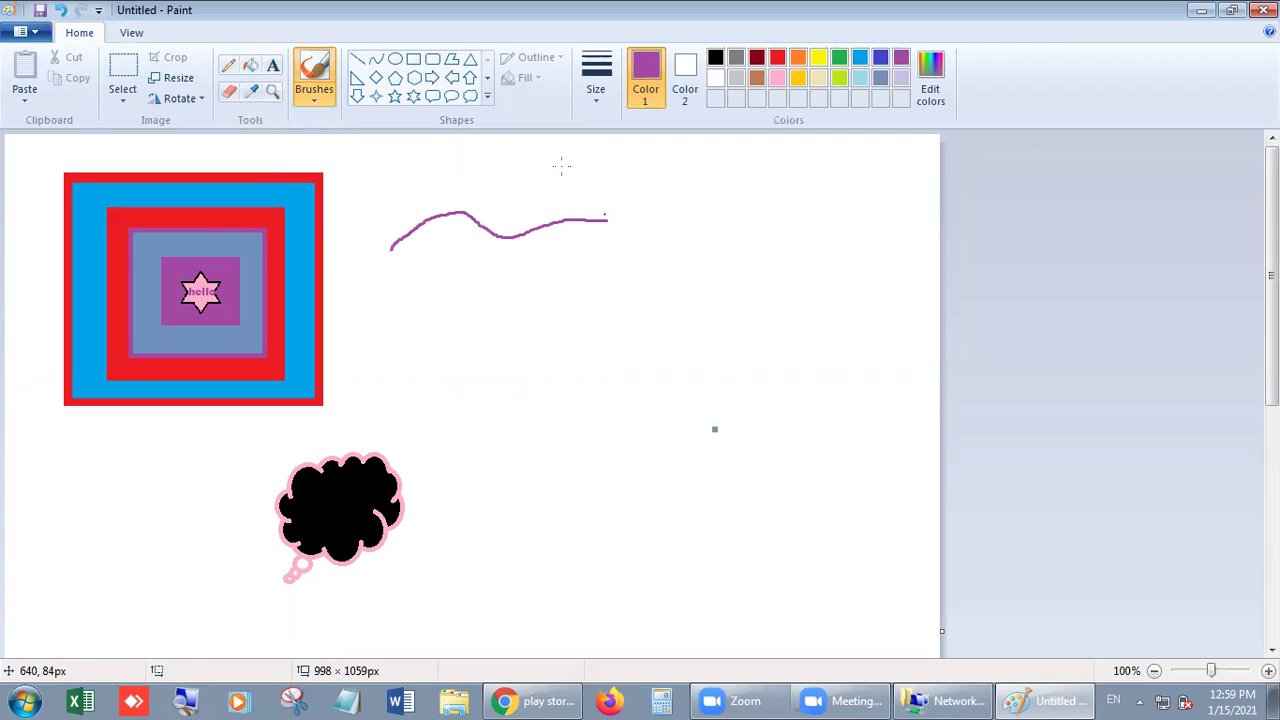
# Paint a second wavy purple stroke below the first, using the thickest brush size.
pyautogui.click(319, 103)
pyautogui.click(564, 88)
pyautogui.click(596, 92)
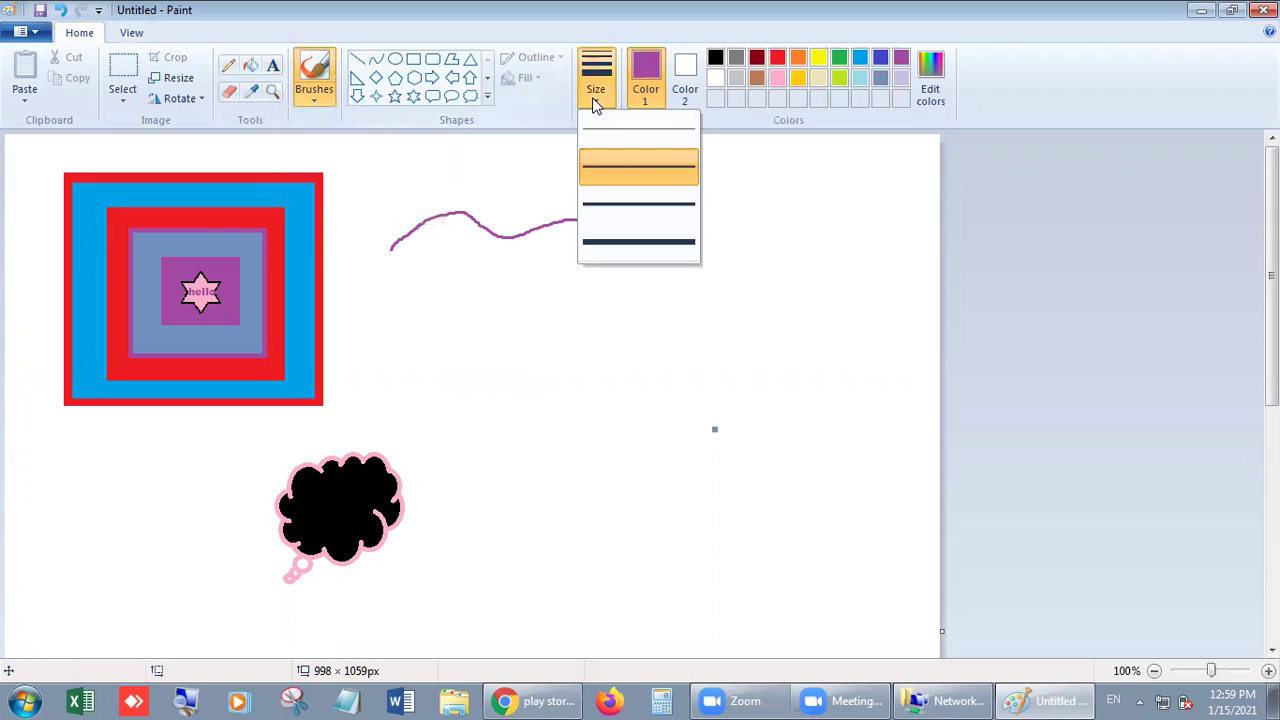
pyautogui.click(613, 242)
pyautogui.moveTo(404, 296)
pyautogui.mouseDown()
pyautogui.moveTo(427, 273)
pyautogui.moveTo(641, 258)
pyautogui.mouseUp()
# Paint two wavy purple strokes with Calligraphy brush 1, making the second one at the thickest size.
pyautogui.click(324, 99)
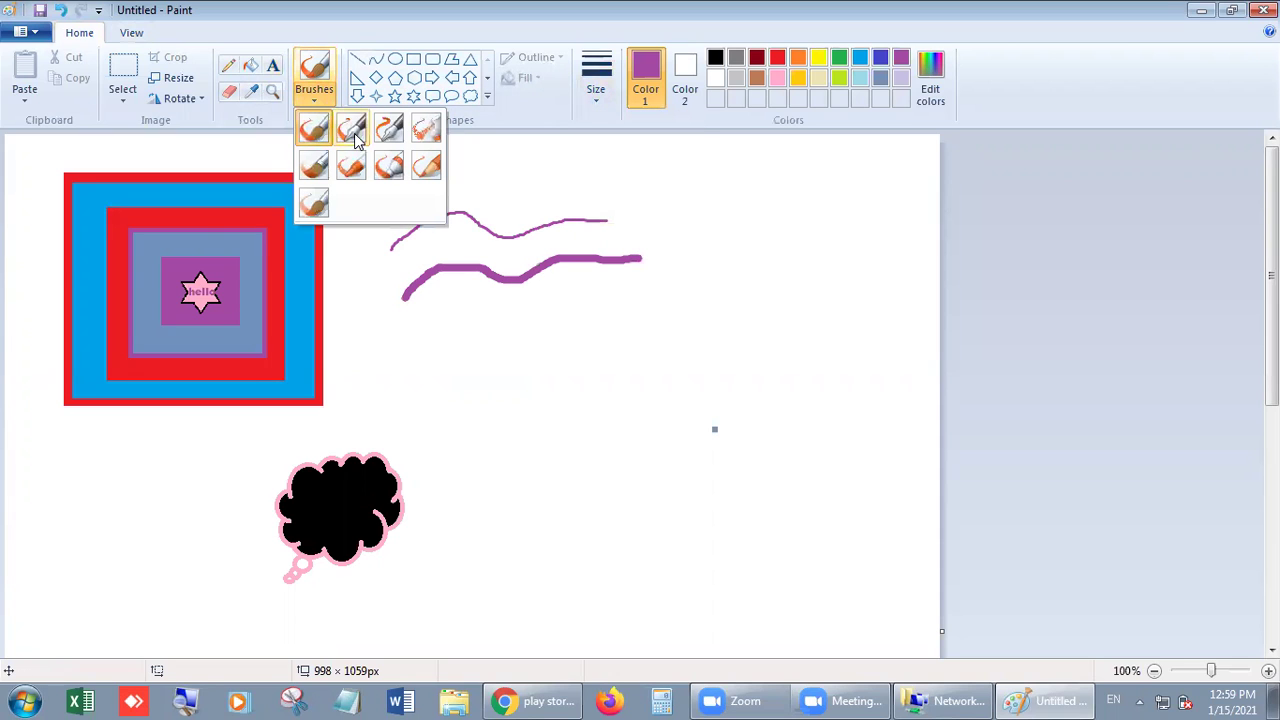
pyautogui.click(349, 126)
pyautogui.moveTo(414, 369)
pyautogui.mouseDown()
pyautogui.moveTo(496, 330)
pyautogui.moveTo(635, 308)
pyautogui.moveTo(684, 309)
pyautogui.moveTo(736, 333)
pyautogui.mouseUp()
pyautogui.click(604, 100)
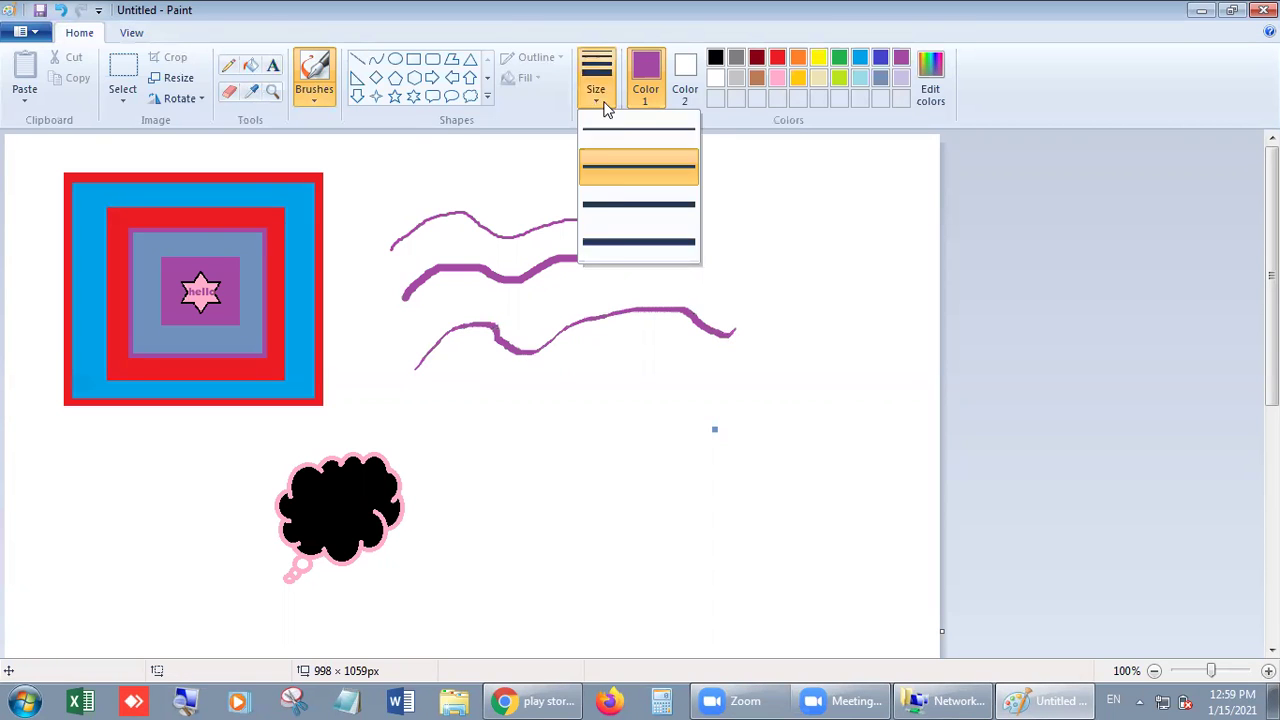
pyautogui.click(622, 243)
pyautogui.moveTo(436, 422)
pyautogui.mouseDown()
pyautogui.moveTo(474, 382)
pyautogui.moveTo(576, 390)
pyautogui.moveTo(653, 372)
pyautogui.moveTo(741, 404)
pyautogui.mouseUp()
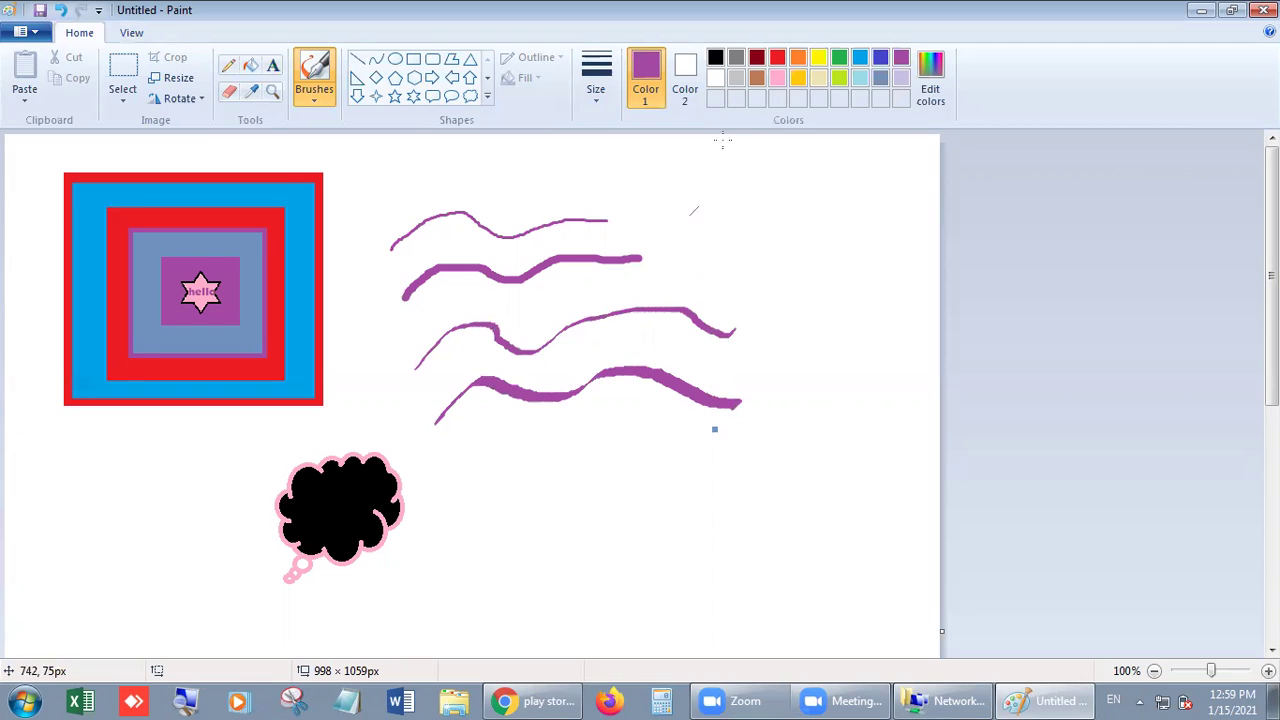
# Paint a wavy red stroke below the purple ones with Calligraphy brush 2.
pyautogui.click(778, 58)
pyautogui.click(332, 100)
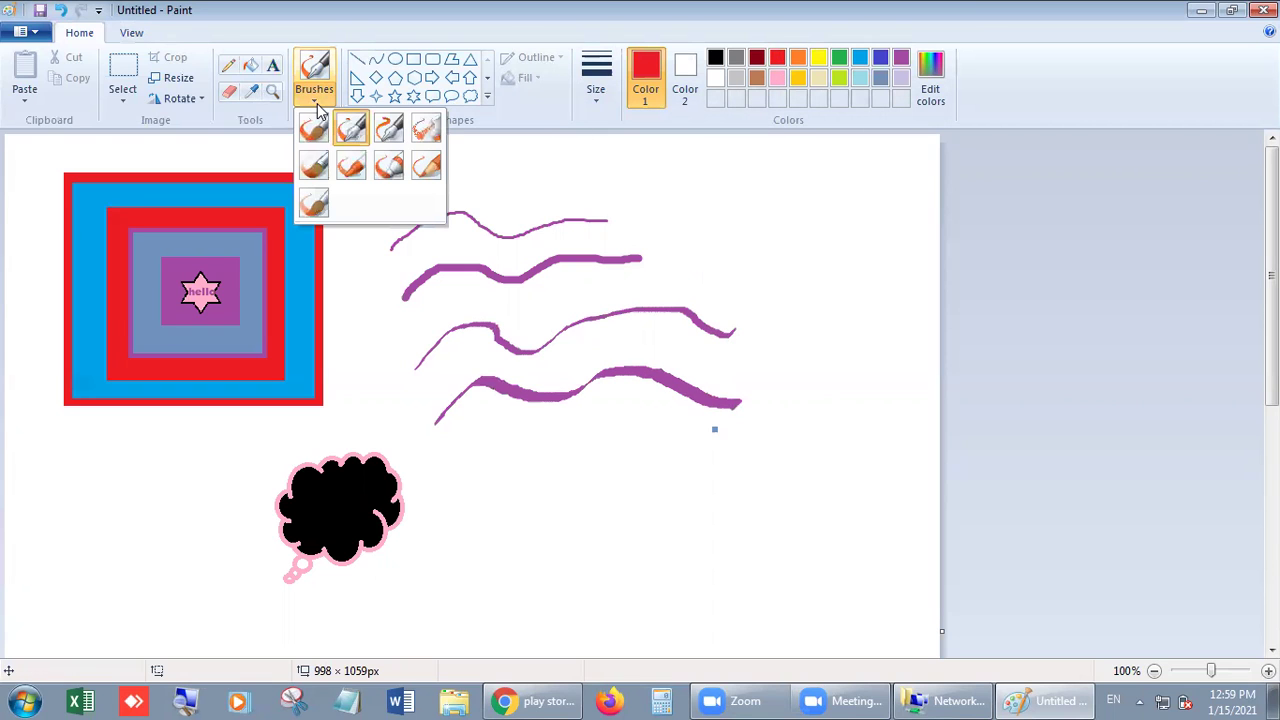
pyautogui.click(389, 127)
pyautogui.moveTo(447, 480)
pyautogui.mouseDown()
pyautogui.moveTo(598, 448)
pyautogui.moveTo(722, 474)
pyautogui.mouseUp()
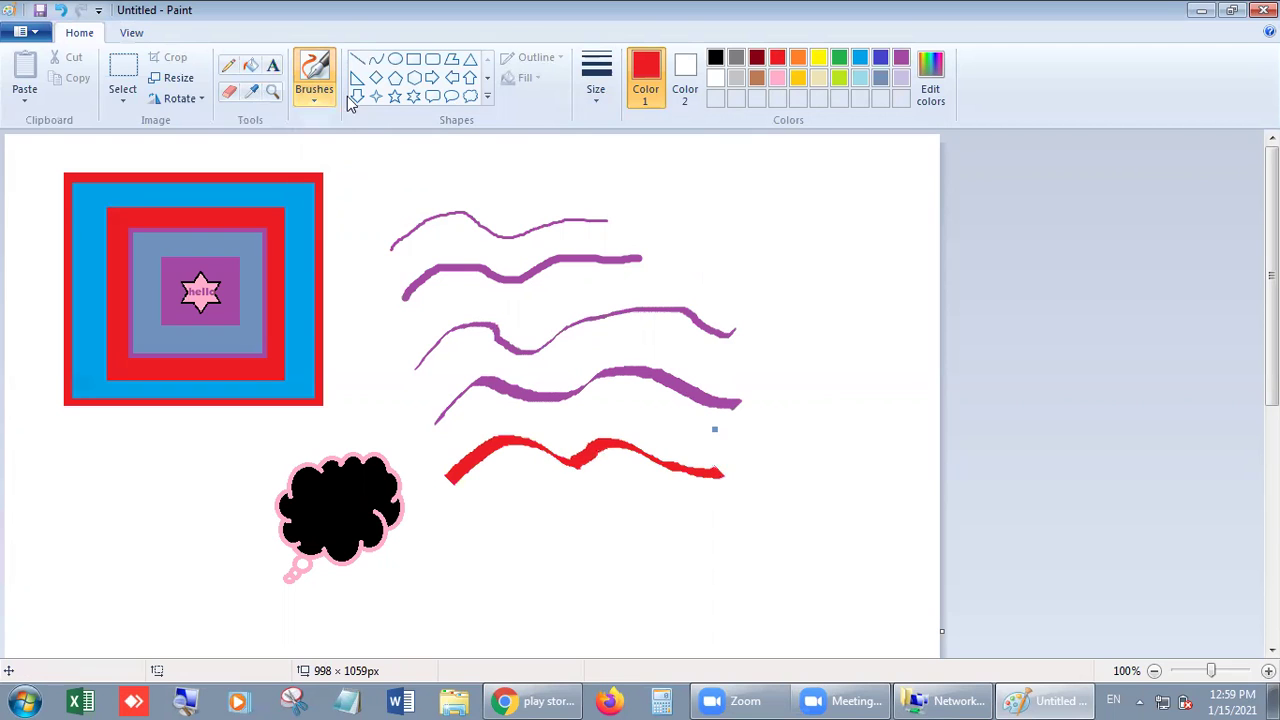
pyautogui.click(605, 100)
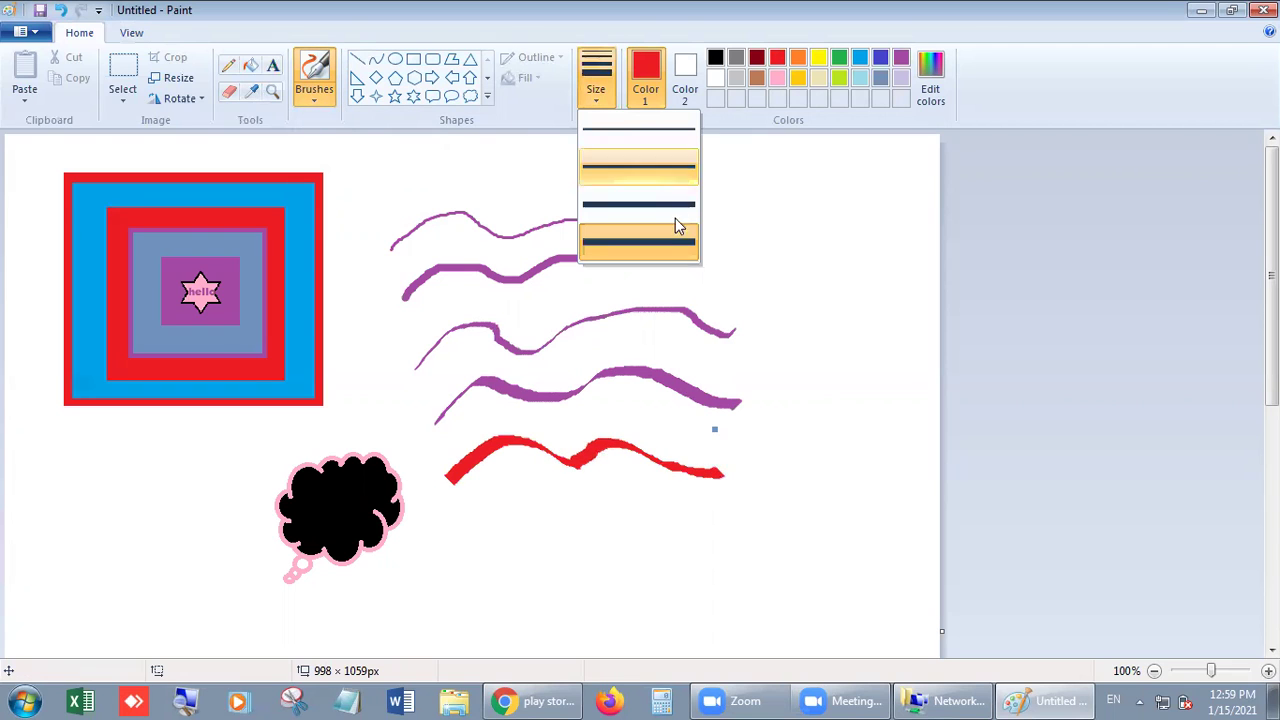
# Spray overlapping red, turquoise and green squiggles with the Airbrush on the empty canvas beside the purple strokes.
pyautogui.click(323, 100)
pyautogui.click(423, 128)
pyautogui.moveTo(716, 211)
pyautogui.mouseDown()
pyautogui.moveTo(820, 244)
pyautogui.moveTo(746, 259)
pyautogui.moveTo(876, 322)
pyautogui.moveTo(824, 370)
pyautogui.mouseUp()
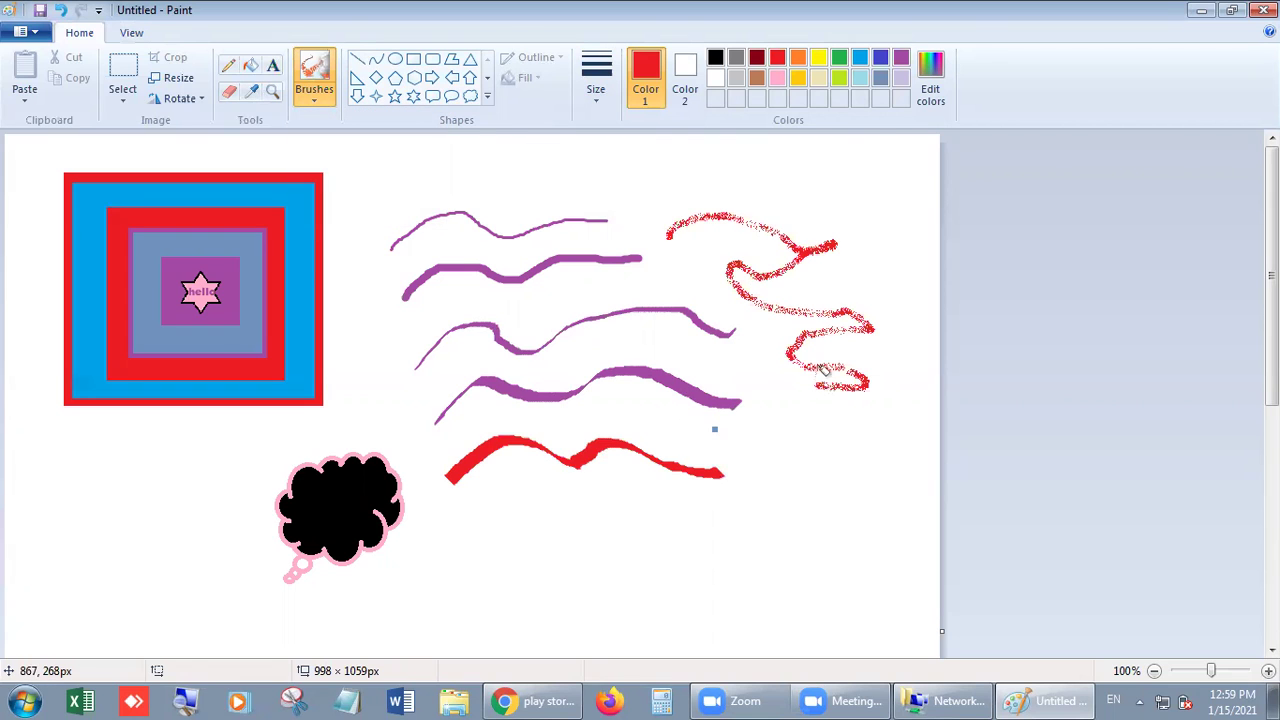
pyautogui.click(860, 58)
pyautogui.moveTo(870, 170)
pyautogui.mouseDown()
pyautogui.moveTo(775, 205)
pyautogui.moveTo(770, 330)
pyautogui.moveTo(850, 345)
pyautogui.mouseUp()
pyautogui.moveTo(785, 185)
pyautogui.mouseDown()
pyautogui.moveTo(789, 337)
pyautogui.moveTo(823, 338)
pyautogui.moveTo(883, 306)
pyautogui.moveTo(831, 366)
pyautogui.moveTo(854, 419)
pyautogui.moveTo(896, 416)
pyautogui.mouseUp()
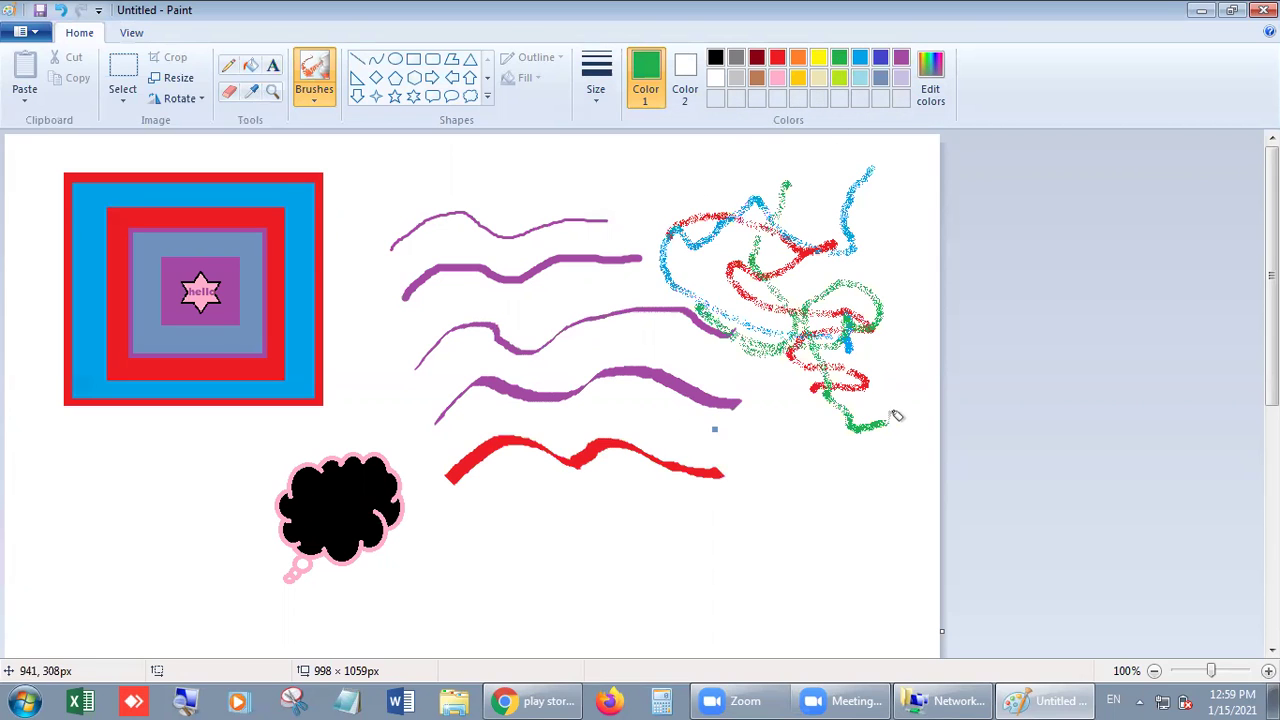
# Paint two thick wavy green strokes across the calligraphy lines with the Oil brush.
pyautogui.click(313, 100)
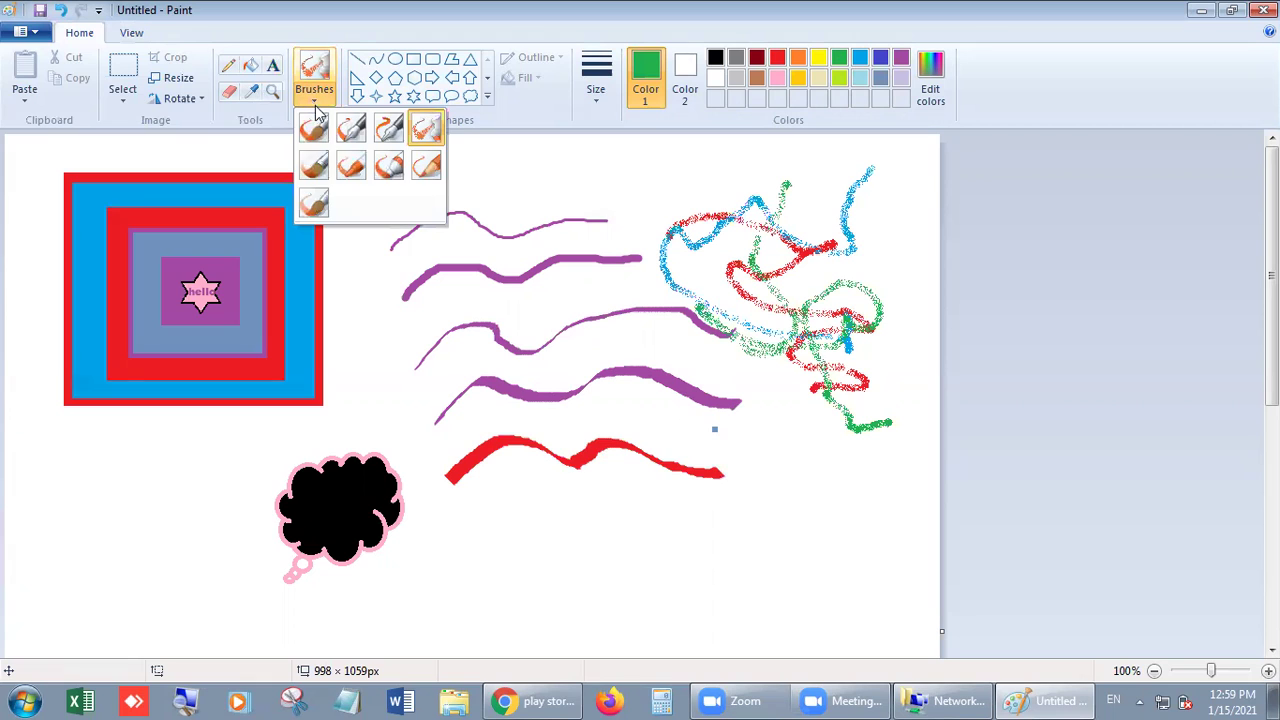
pyautogui.click(313, 165)
pyautogui.moveTo(525, 320)
pyautogui.mouseDown()
pyautogui.moveTo(615, 303)
pyautogui.moveTo(649, 335)
pyautogui.moveTo(622, 361)
pyautogui.moveTo(745, 428)
pyautogui.mouseUp()
pyautogui.moveTo(612, 522)
pyautogui.mouseDown()
pyautogui.moveTo(862, 466)
pyautogui.moveTo(888, 479)
pyautogui.mouseUp()
# Paint several turquoise Oil brush strokes over the drawing and a long winding pink one down its middle.
pyautogui.click(860, 57)
pyautogui.moveTo(604, 460)
pyautogui.mouseDown()
pyautogui.moveTo(698, 475)
pyautogui.moveTo(840, 444)
pyautogui.mouseUp()
pyautogui.moveTo(640, 485)
pyautogui.mouseDown()
pyautogui.moveTo(545, 438)
pyautogui.moveTo(527, 492)
pyautogui.moveTo(505, 475)
pyautogui.moveTo(490, 518)
pyautogui.moveTo(575, 365)
pyautogui.moveTo(478, 388)
pyautogui.moveTo(400, 442)
pyautogui.mouseUp()
pyautogui.click(481, 421)
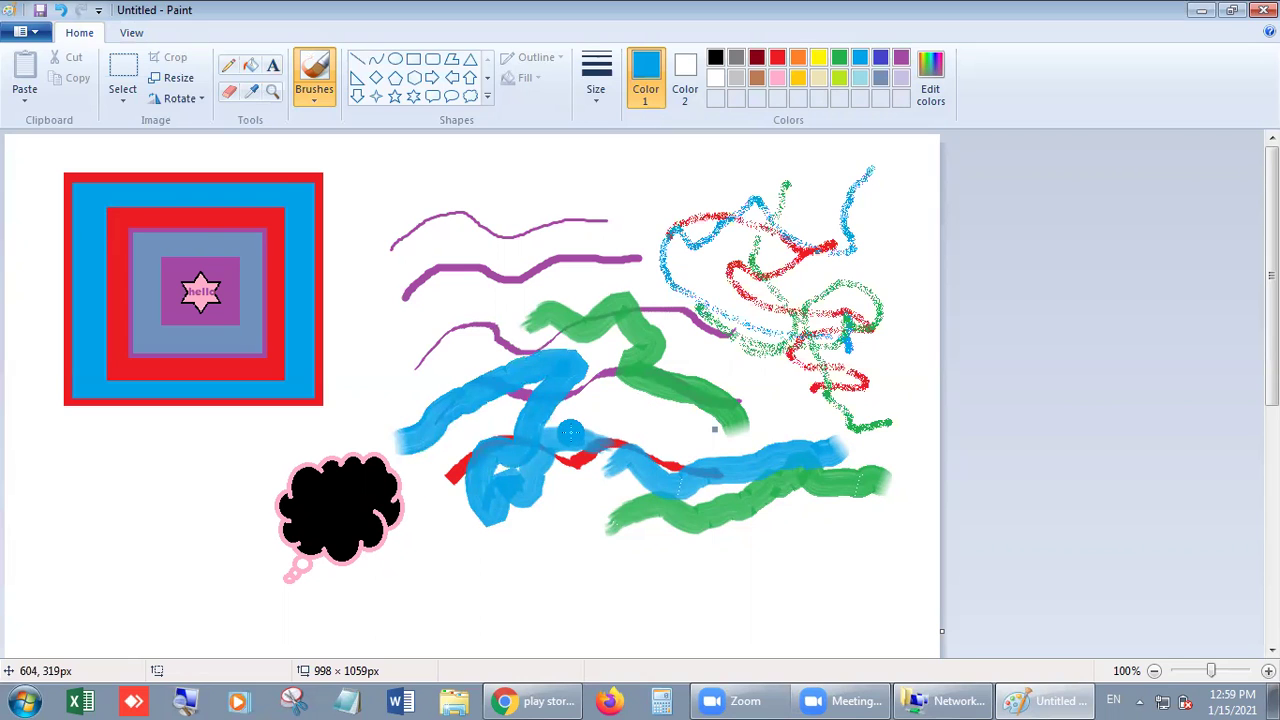
pyautogui.moveTo(511, 228)
pyautogui.mouseDown()
pyautogui.moveTo(596, 284)
pyautogui.moveTo(626, 259)
pyautogui.moveTo(616, 345)
pyautogui.moveTo(539, 342)
pyautogui.moveTo(666, 430)
pyautogui.moveTo(661, 470)
pyautogui.moveTo(585, 510)
pyautogui.moveTo(652, 530)
pyautogui.moveTo(615, 566)
pyautogui.moveTo(617, 598)
pyautogui.moveTo(768, 574)
pyautogui.moveTo(778, 520)
pyautogui.mouseUp()
pyautogui.click(777, 78)
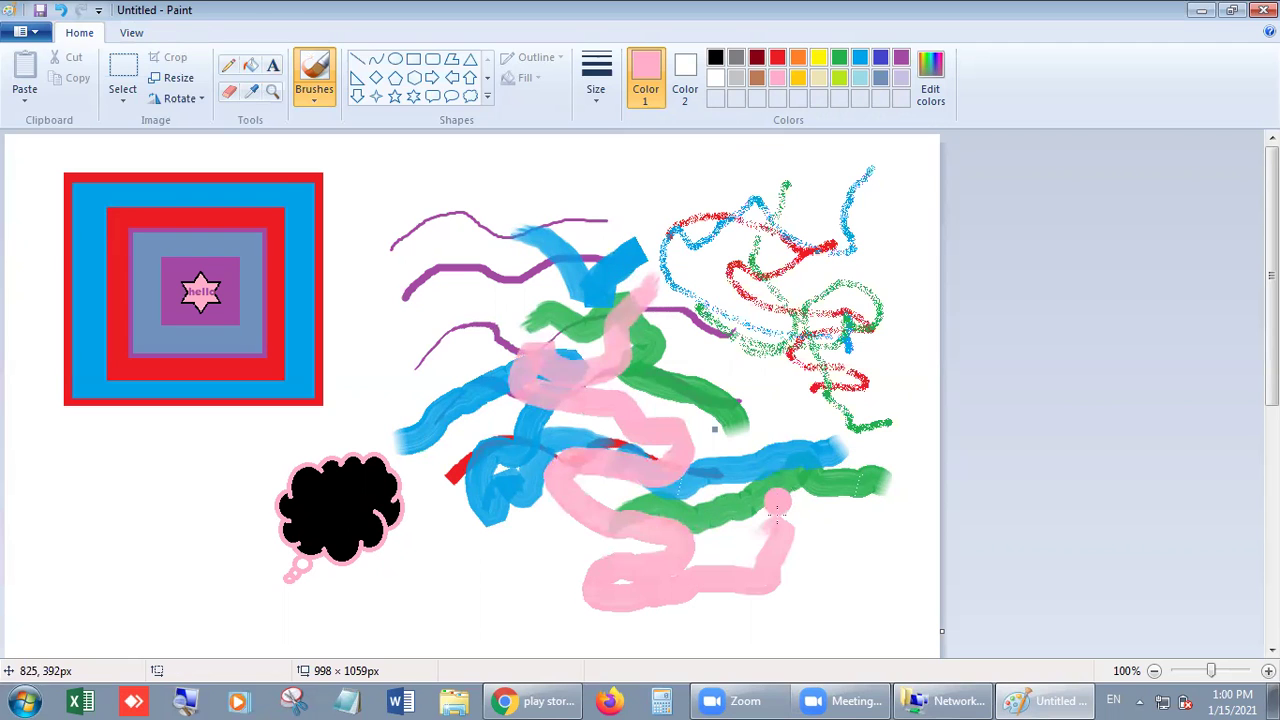
# Draw a pink arc across the top of the strokes with the Crayon, plus a blue-gray and a purple Crayon stroke.
pyautogui.click(315, 98)
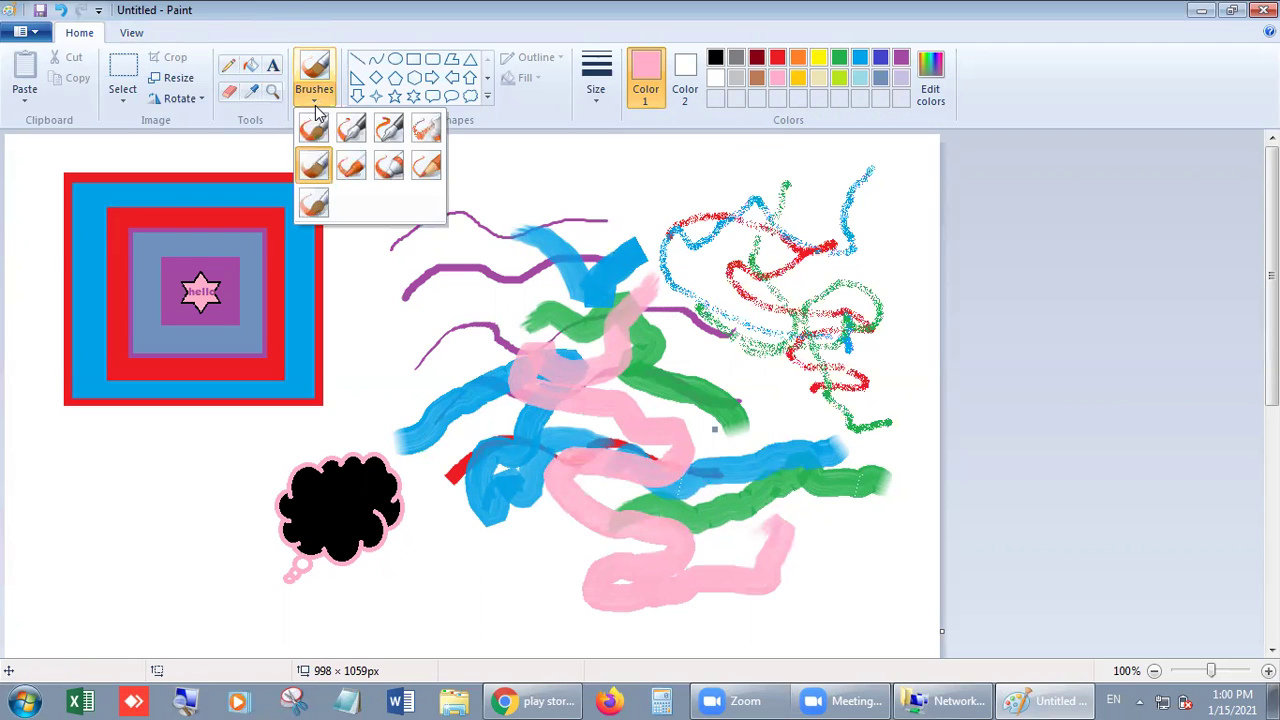
pyautogui.click(358, 170)
pyautogui.moveTo(400, 295)
pyautogui.mouseDown()
pyautogui.moveTo(437, 257)
pyautogui.moveTo(590, 210)
pyautogui.moveTo(630, 212)
pyautogui.moveTo(682, 180)
pyautogui.moveTo(730, 185)
pyautogui.moveTo(845, 248)
pyautogui.mouseUp()
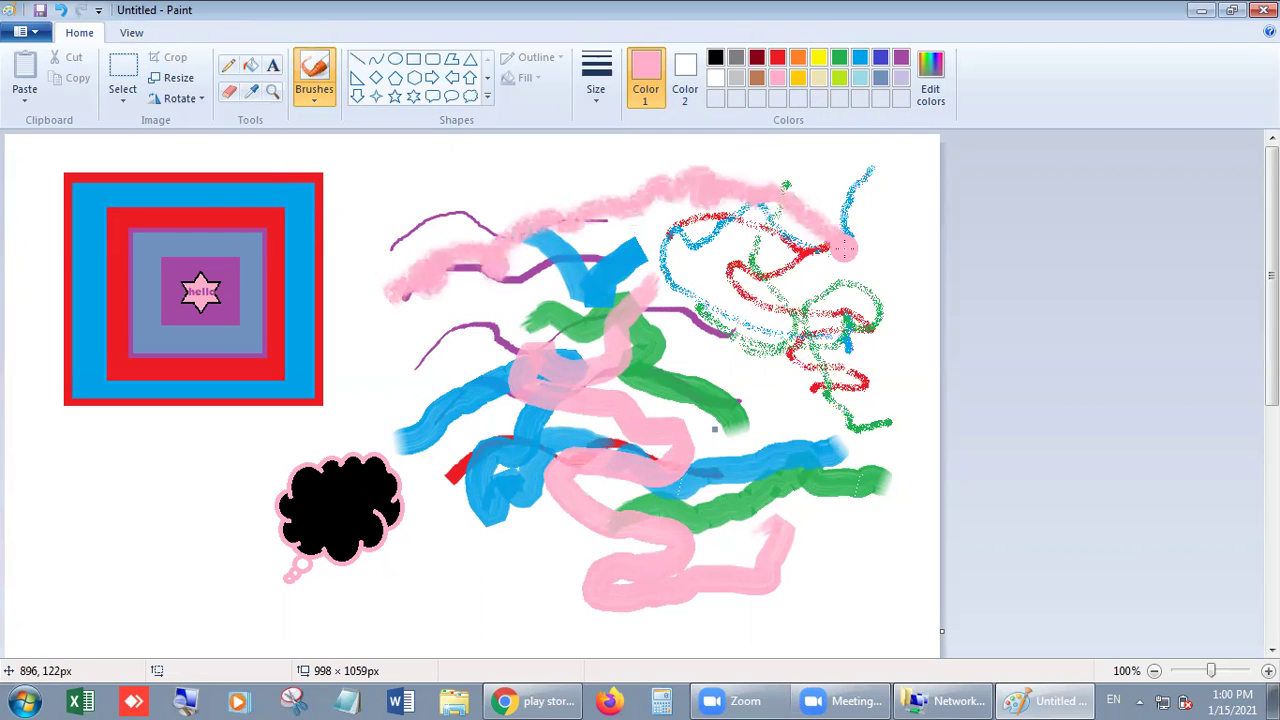
pyautogui.click(880, 78)
pyautogui.moveTo(932, 220)
pyautogui.mouseDown()
pyautogui.moveTo(818, 280)
pyautogui.moveTo(840, 348)
pyautogui.moveTo(838, 410)
pyautogui.mouseUp()
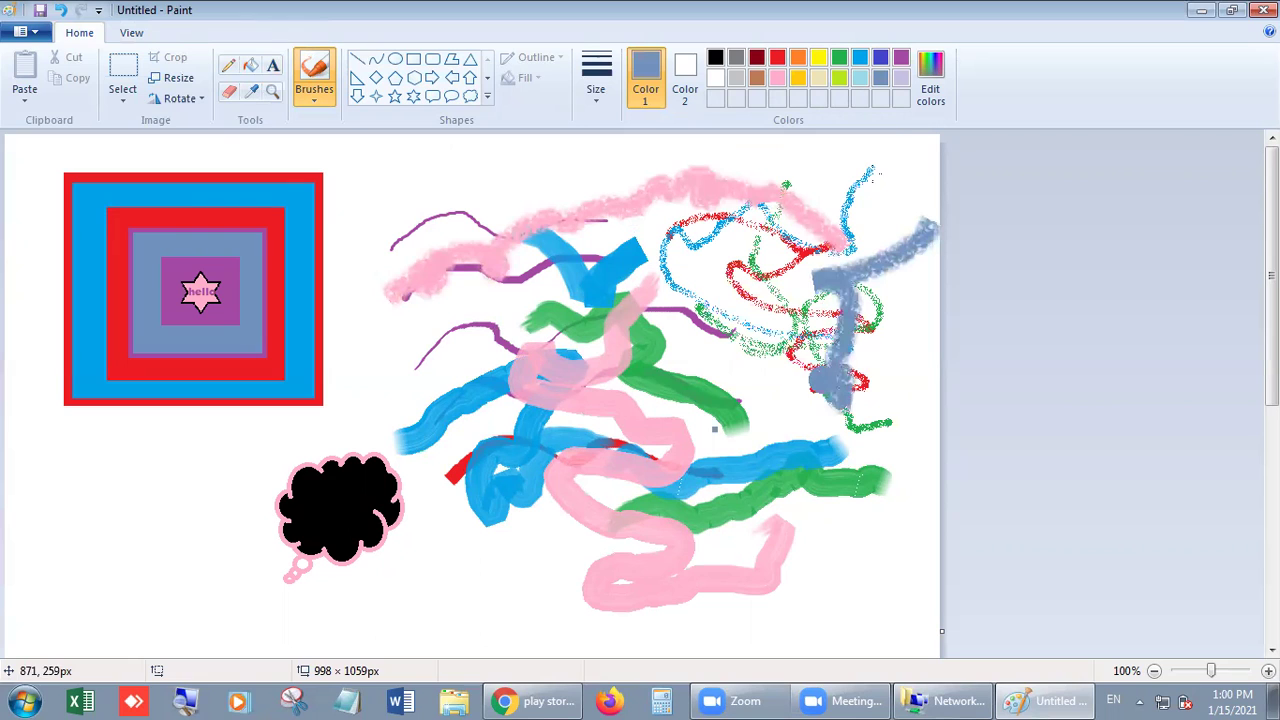
pyautogui.click(899, 59)
pyautogui.moveTo(780, 285)
pyautogui.mouseDown()
pyautogui.moveTo(709, 368)
pyautogui.moveTo(698, 400)
pyautogui.moveTo(721, 442)
pyautogui.moveTo(692, 496)
pyautogui.mouseUp()
# Draw a winding purple Marker stroke over the ends of the strokes nearest the nested design.
pyautogui.click(335, 97)
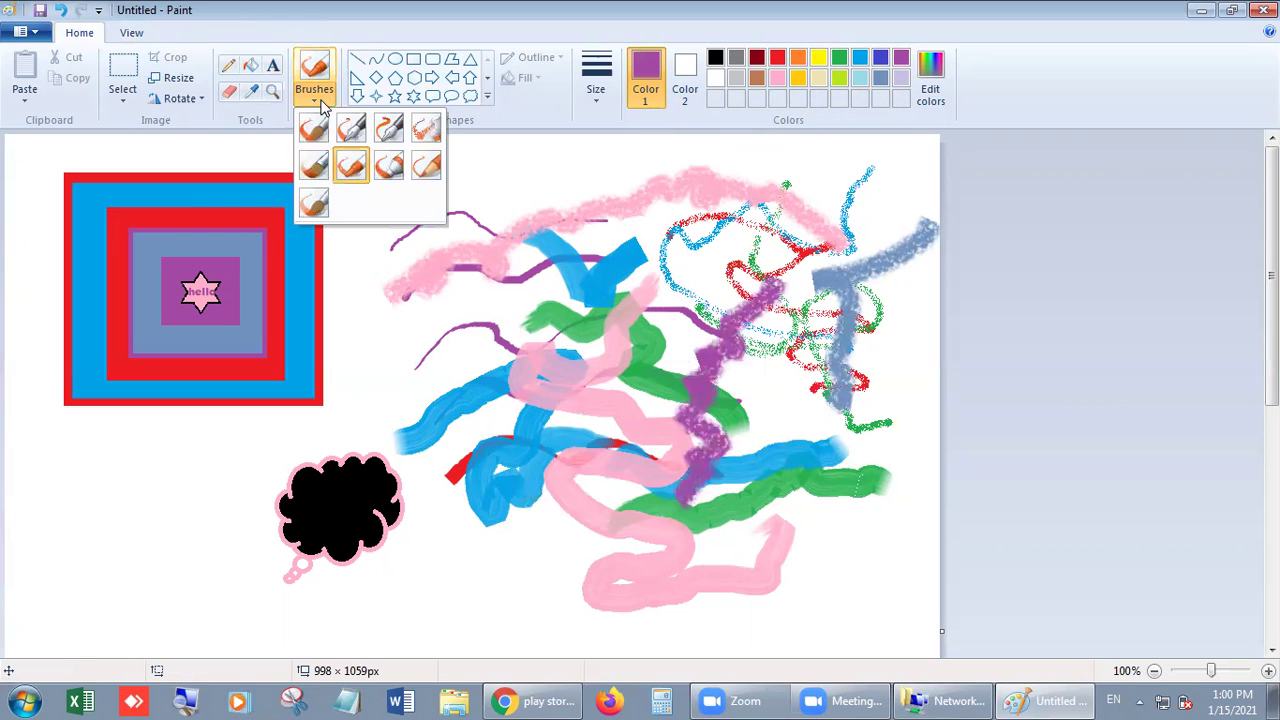
pyautogui.click(388, 165)
pyautogui.moveTo(470, 250)
pyautogui.mouseDown()
pyautogui.moveTo(503, 206)
pyautogui.moveTo(461, 253)
pyautogui.moveTo(467, 287)
pyautogui.moveTo(435, 312)
pyautogui.moveTo(460, 379)
pyautogui.moveTo(625, 380)
pyautogui.mouseUp()
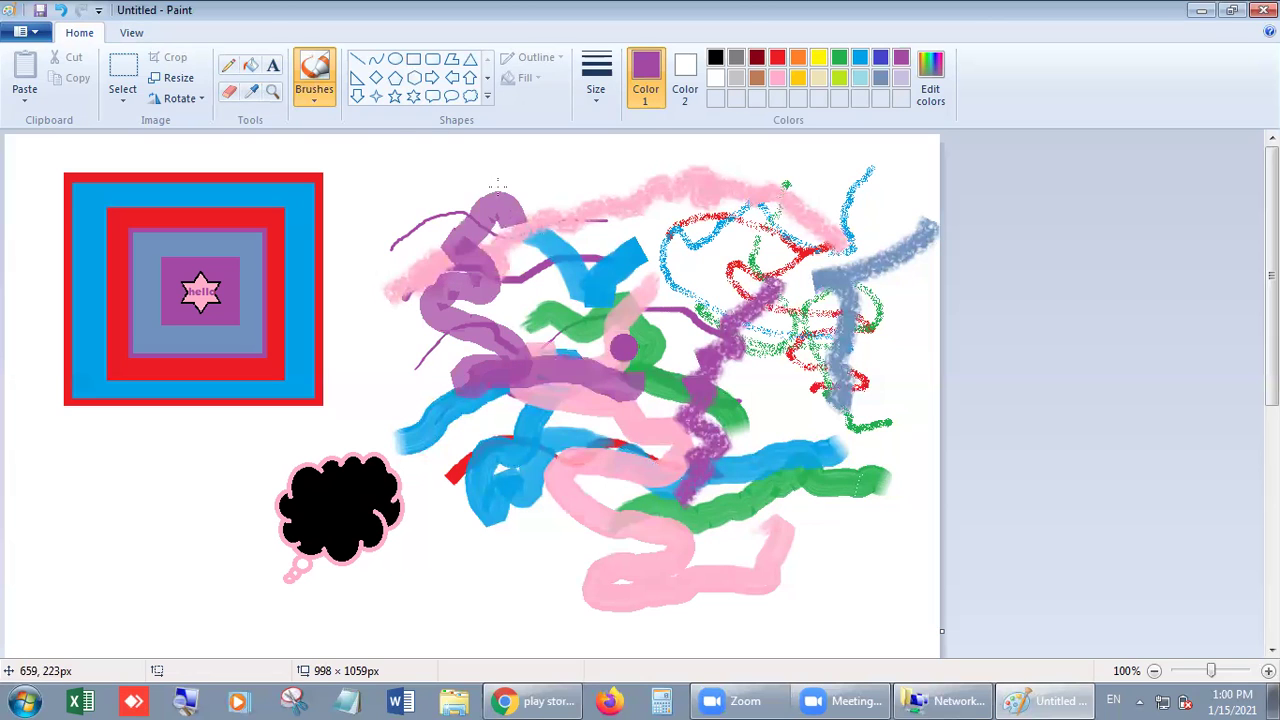
# Scribble fine purple lines above the pink crayon arc with the Natural pencil.
pyautogui.click(318, 104)
pyautogui.click(425, 166)
pyautogui.moveTo(535, 178)
pyautogui.mouseDown()
pyautogui.moveTo(666, 166)
pyautogui.moveTo(673, 185)
pyautogui.moveTo(710, 190)
pyautogui.mouseUp()
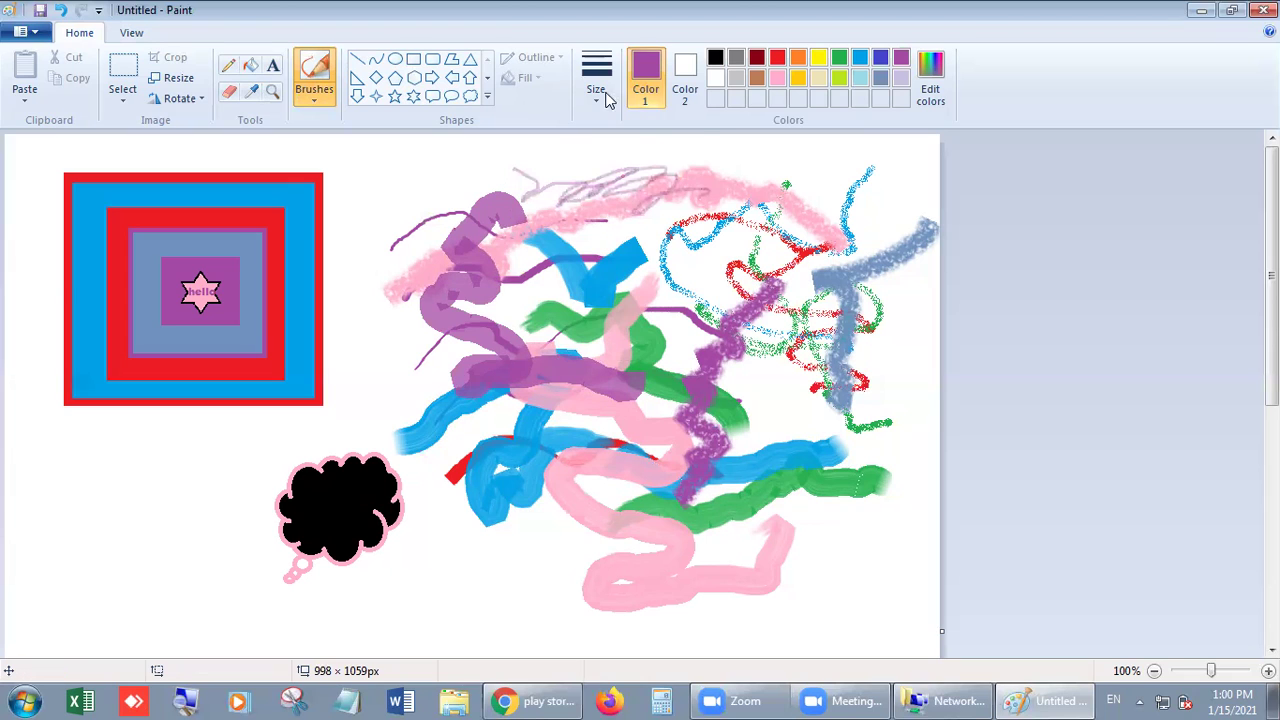
# Choose the thickest Natural pencil size and scribble purple lines across the lower part of the strokes.
pyautogui.click(607, 95)
pyautogui.click(640, 238)
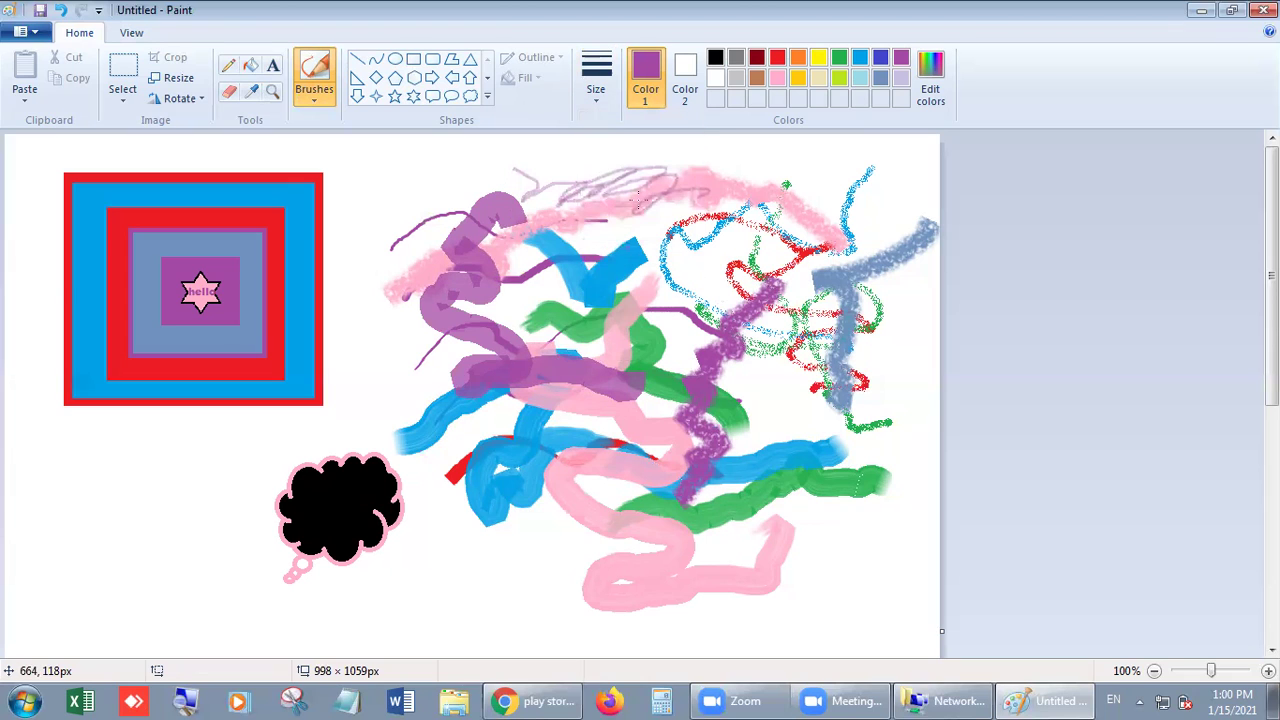
pyautogui.click(605, 117)
pyautogui.click(606, 229)
pyautogui.click(648, 262)
pyautogui.moveTo(763, 442)
pyautogui.mouseDown()
pyautogui.moveTo(535, 548)
pyautogui.moveTo(545, 525)
pyautogui.moveTo(523, 533)
pyautogui.moveTo(514, 548)
pyautogui.moveTo(554, 560)
pyautogui.moveTo(542, 609)
pyautogui.moveTo(600, 528)
pyautogui.mouseUp()
# Paint long curving purple strokes and yellow swirls over the drawing with the Watercolor brush.
pyautogui.click(328, 100)
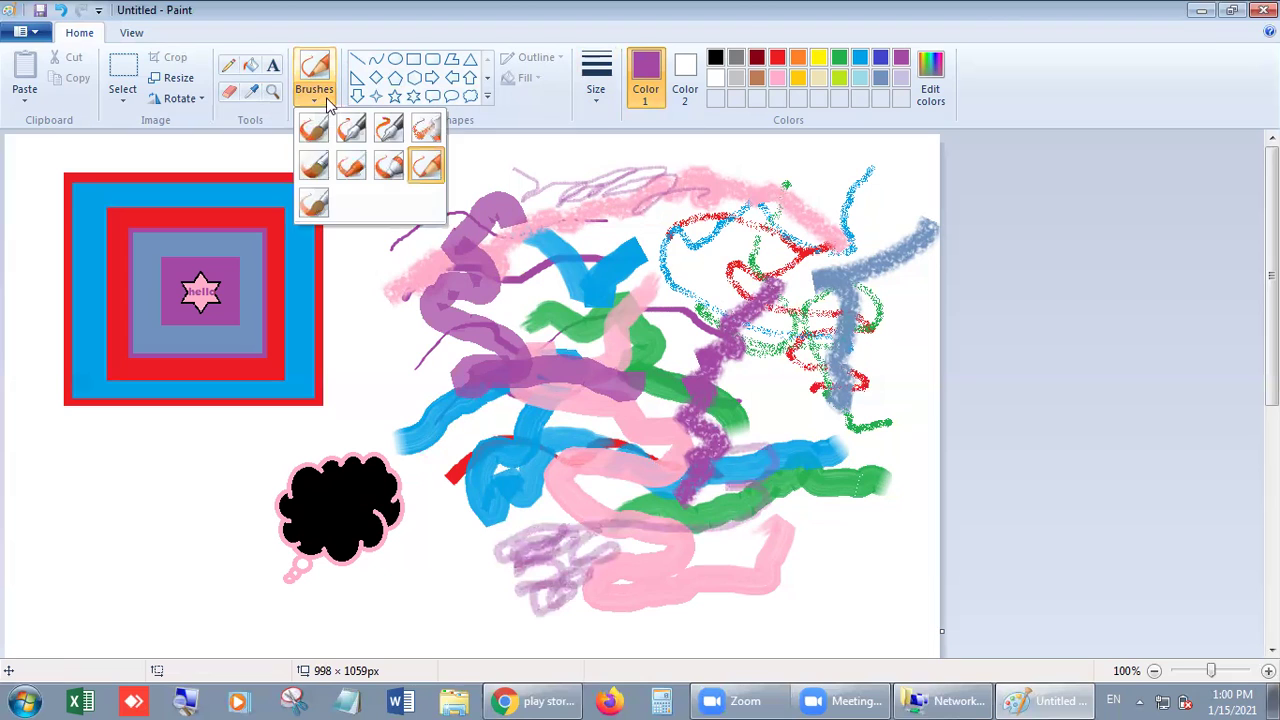
pyautogui.click(313, 204)
pyautogui.moveTo(486, 244)
pyautogui.mouseDown()
pyautogui.moveTo(699, 246)
pyautogui.moveTo(783, 282)
pyautogui.moveTo(646, 348)
pyautogui.moveTo(754, 440)
pyautogui.moveTo(786, 532)
pyautogui.moveTo(826, 560)
pyautogui.moveTo(786, 585)
pyautogui.moveTo(793, 570)
pyautogui.moveTo(756, 570)
pyautogui.moveTo(708, 606)
pyautogui.moveTo(908, 465)
pyautogui.moveTo(809, 472)
pyautogui.moveTo(913, 355)
pyautogui.moveTo(803, 369)
pyautogui.mouseUp()
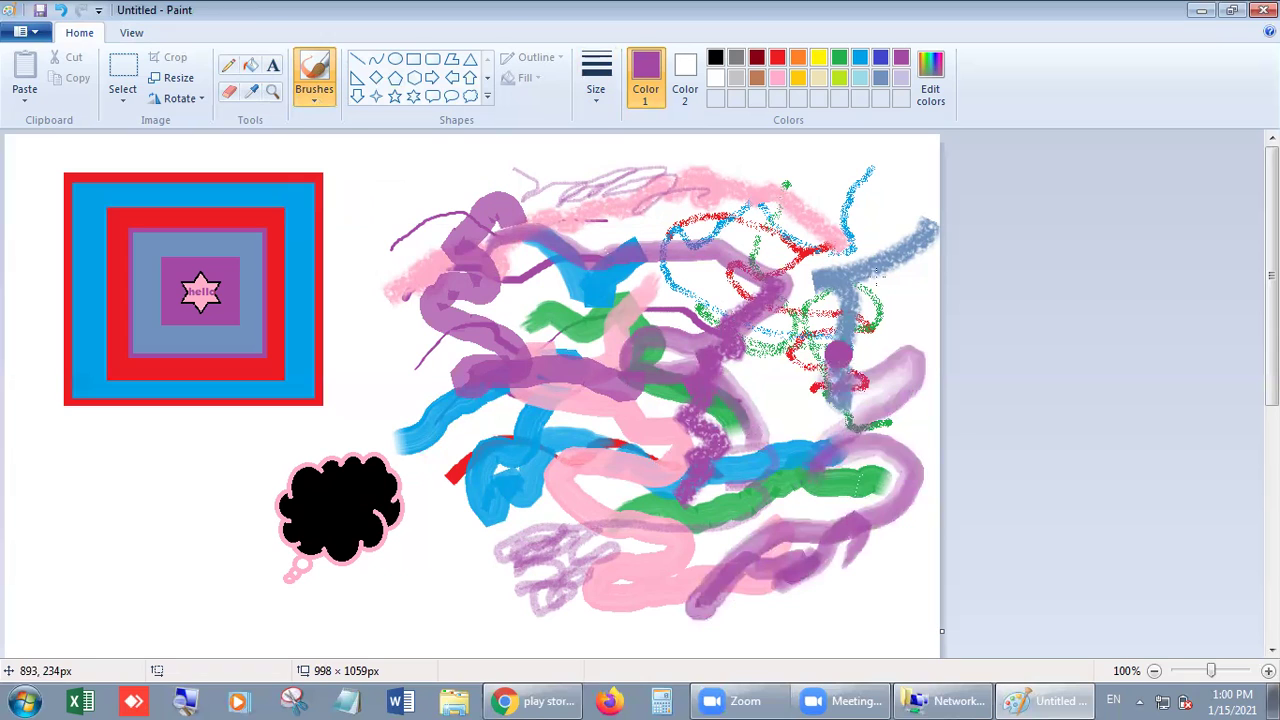
pyautogui.click(882, 79)
pyautogui.click(818, 58)
pyautogui.moveTo(748, 142)
pyautogui.mouseDown()
pyautogui.moveTo(660, 295)
pyautogui.moveTo(574, 405)
pyautogui.moveTo(600, 515)
pyautogui.moveTo(590, 525)
pyautogui.mouseUp()
pyautogui.moveTo(700, 312)
pyautogui.mouseDown()
pyautogui.moveTo(756, 396)
pyautogui.moveTo(690, 371)
pyautogui.moveTo(730, 420)
pyautogui.moveTo(807, 391)
pyautogui.moveTo(577, 350)
pyautogui.mouseUp()
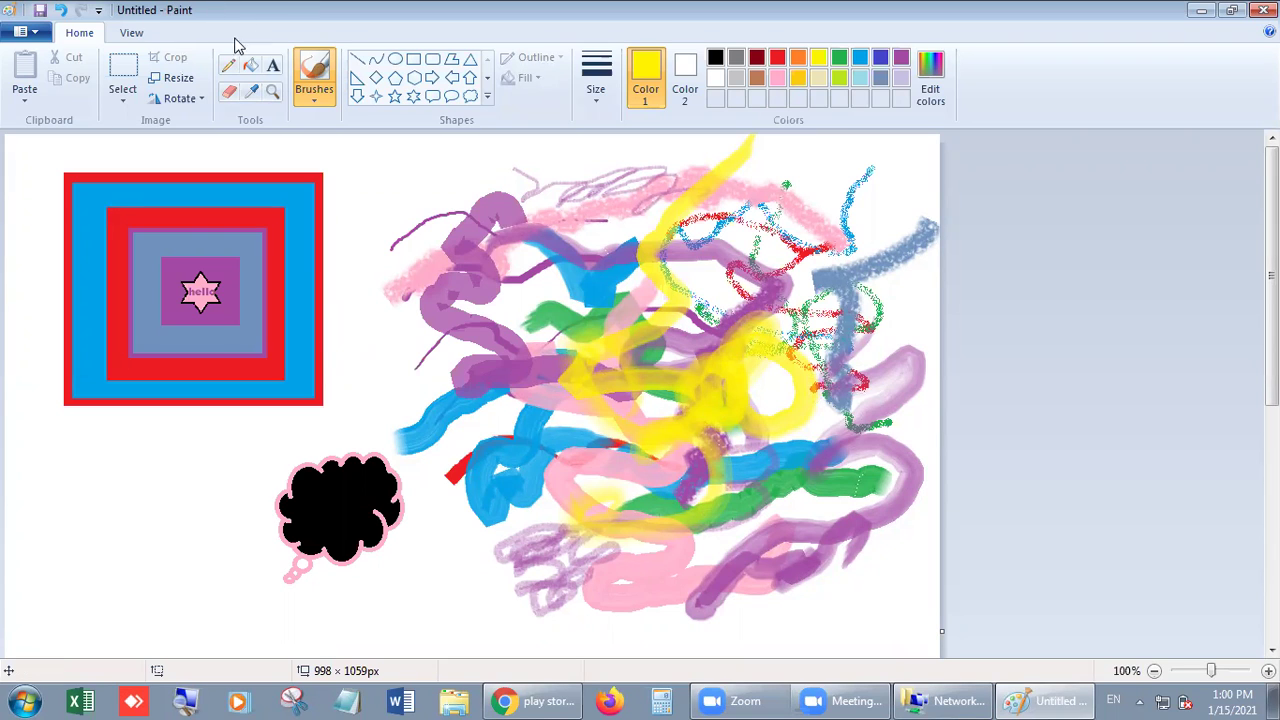
# Zoom the canvas in beyond 200% and back out to 12.5%.
pyautogui.click(136, 35)
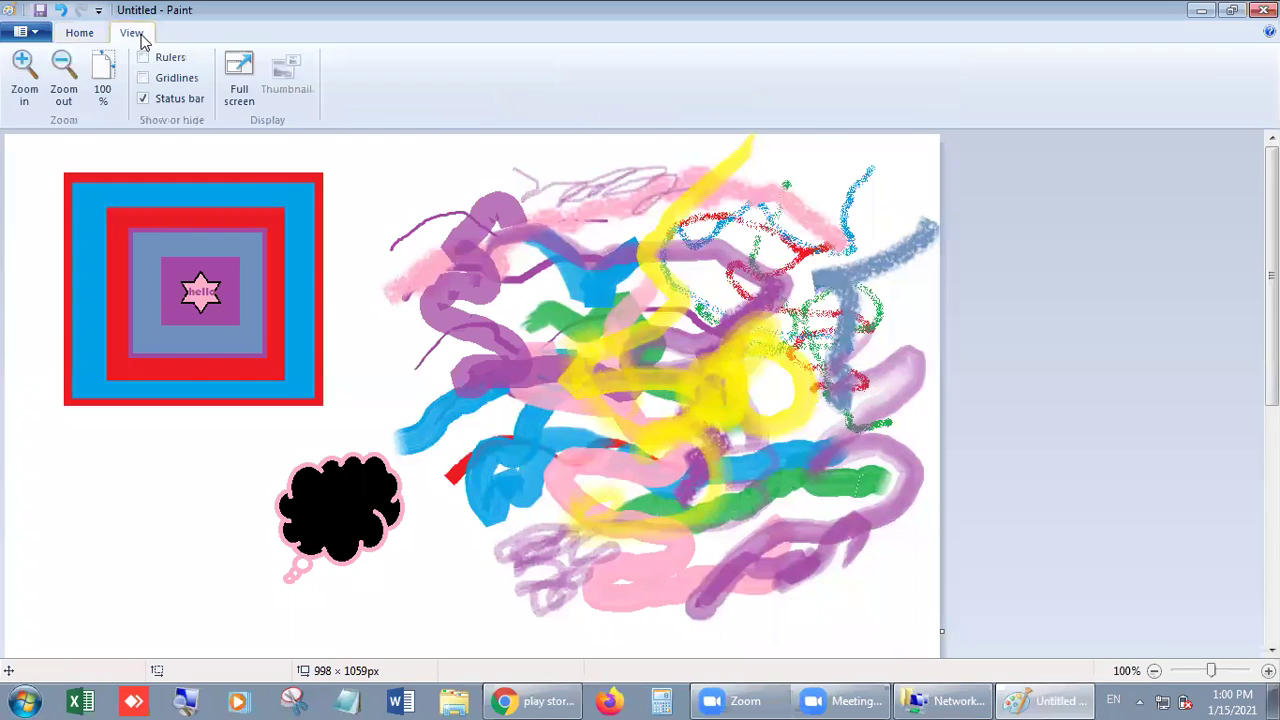
pyautogui.click(24, 80)
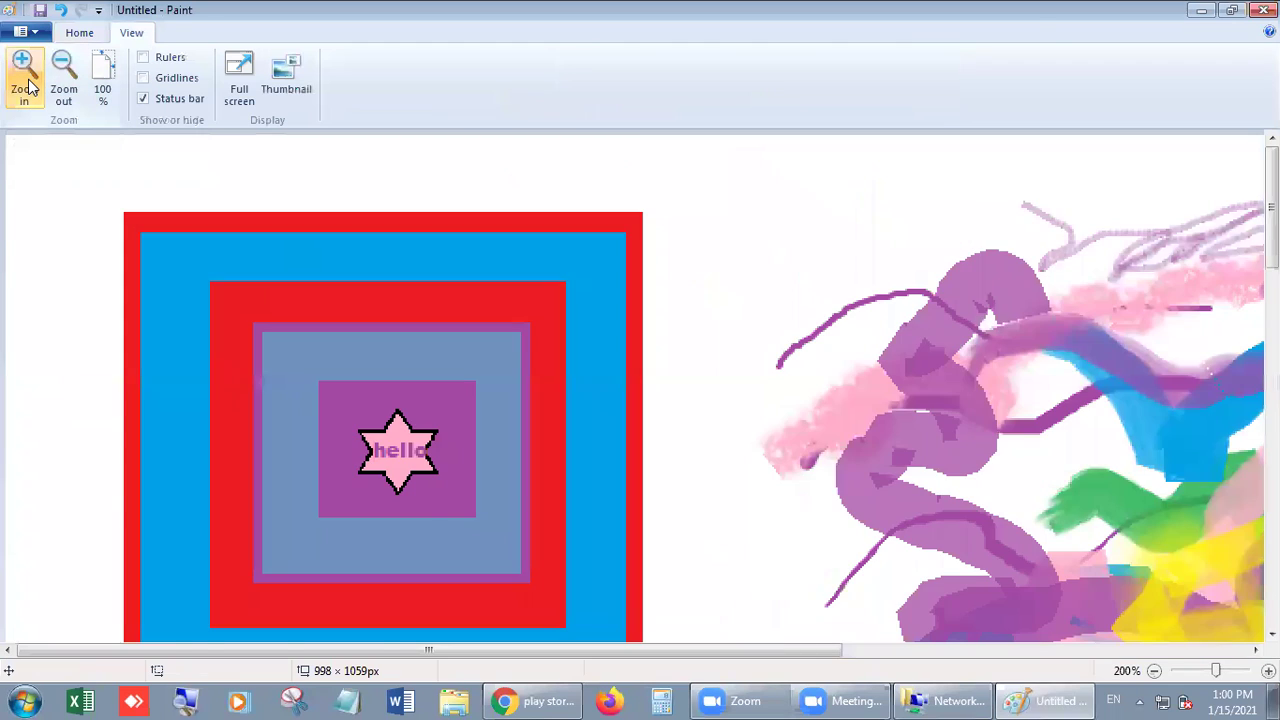
pyautogui.click(24, 80)
pyautogui.moveTo(1271, 186)
pyautogui.mouseDown()
pyautogui.moveTo(1271, 325)
pyautogui.moveTo(1271, 185)
pyautogui.mouseUp()
pyautogui.click(63, 75)
pyautogui.click(63, 75)
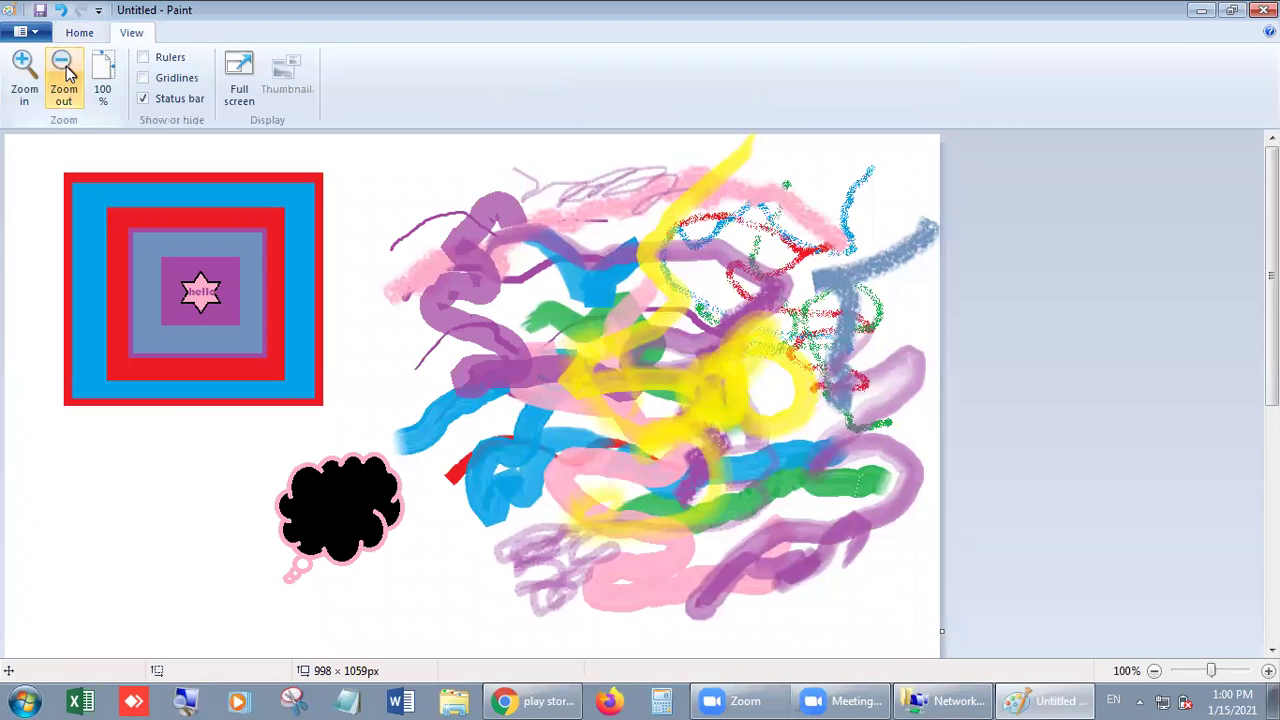
pyautogui.click(64, 74)
pyautogui.click(65, 73)
pyautogui.click(65, 73)
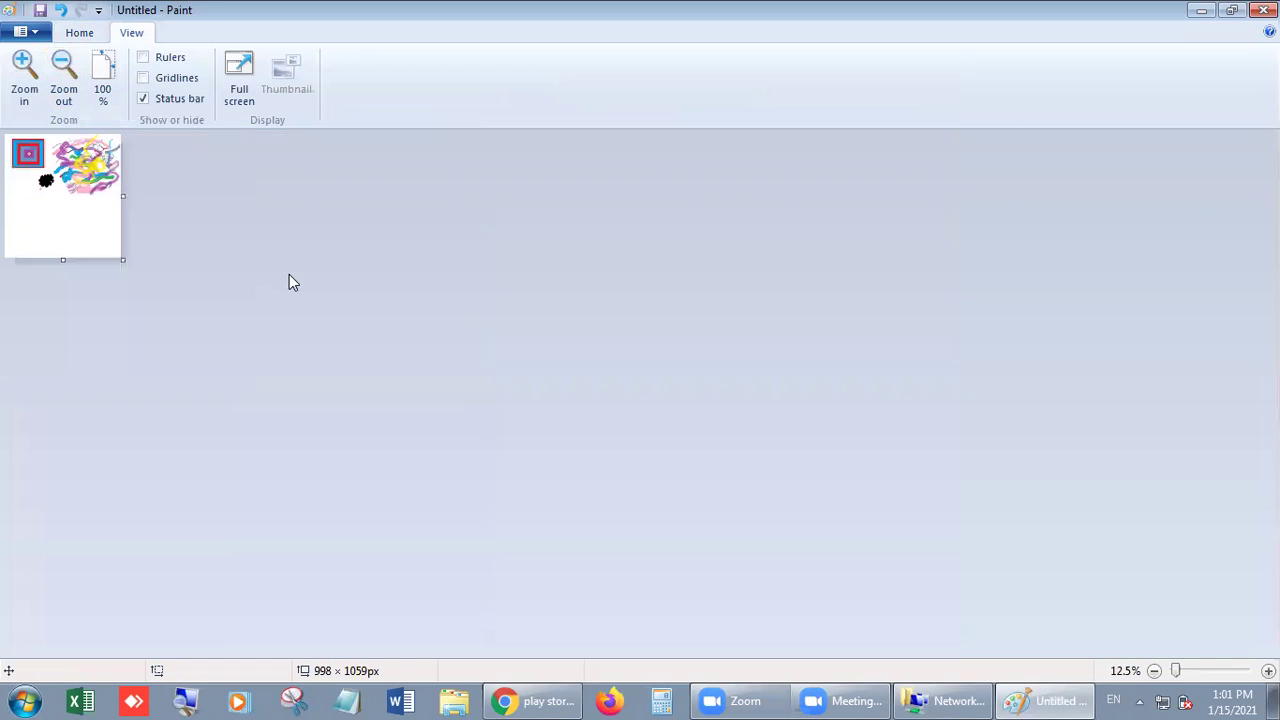
# Zoom the canvas in and back out, and finish at 100%.
pyautogui.click(24, 75)
pyautogui.click(24, 75)
pyautogui.click(24, 75)
pyautogui.click(64, 79)
pyautogui.click(64, 79)
pyautogui.click(64, 79)
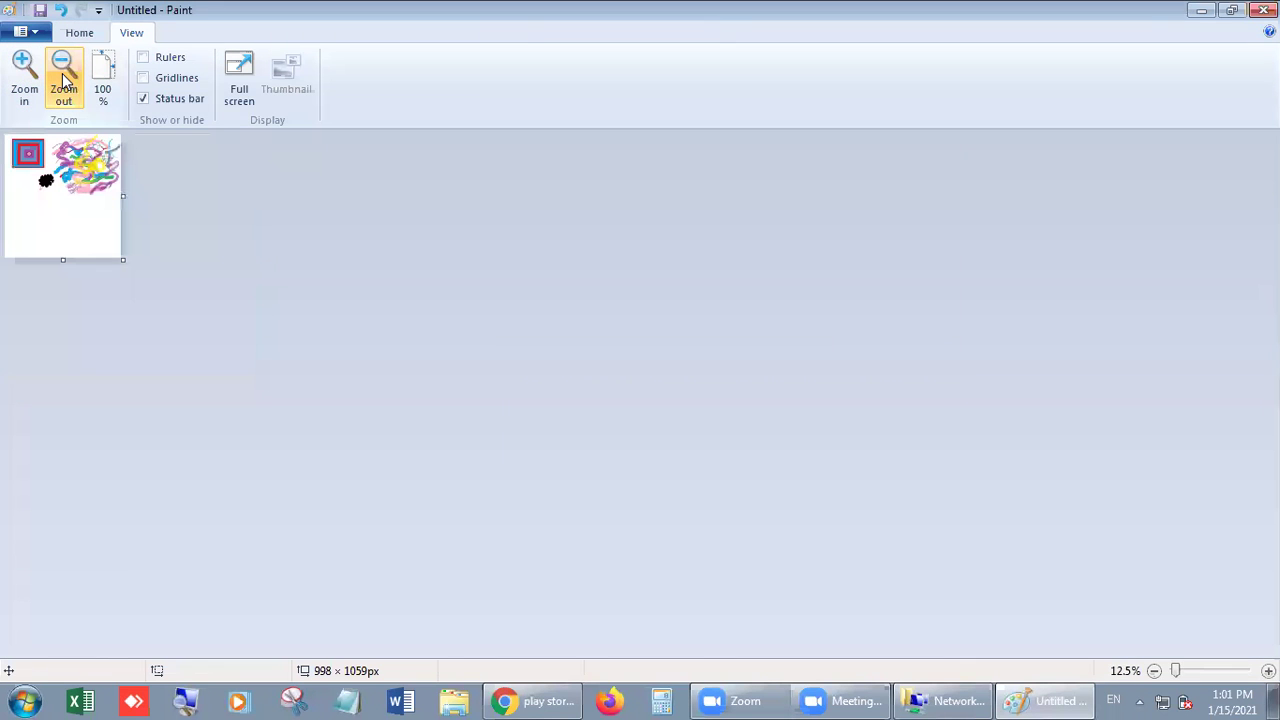
pyautogui.click(24, 75)
pyautogui.click(24, 75)
pyautogui.click(24, 75)
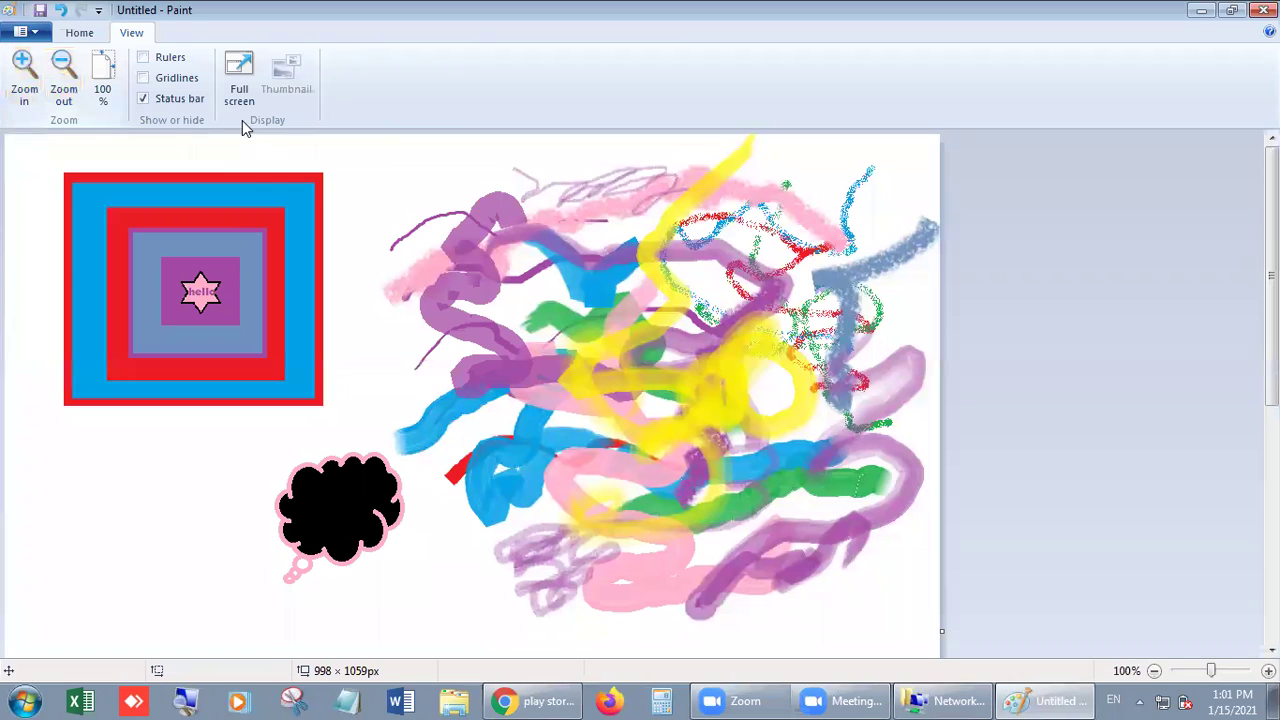
# Show and hide the rulers twice, and turn on the gridlines over the drawing.
pyautogui.click(144, 58)
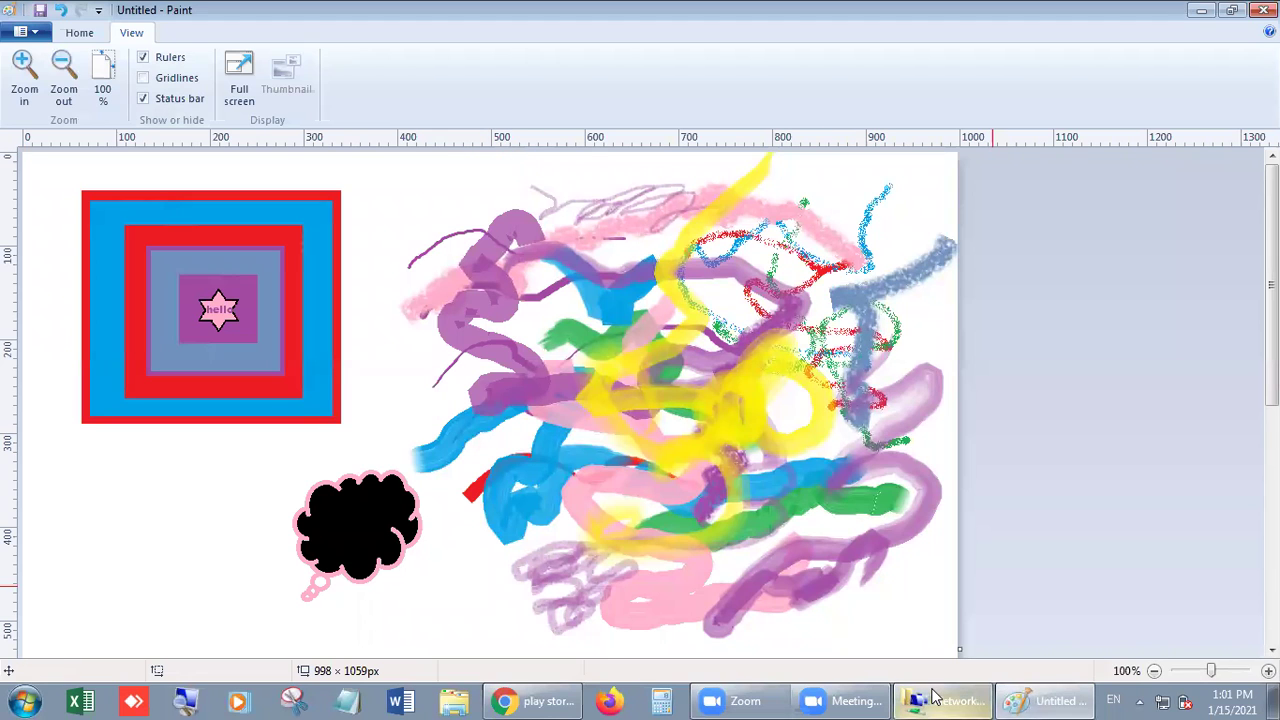
pyautogui.moveTo(935, 697)
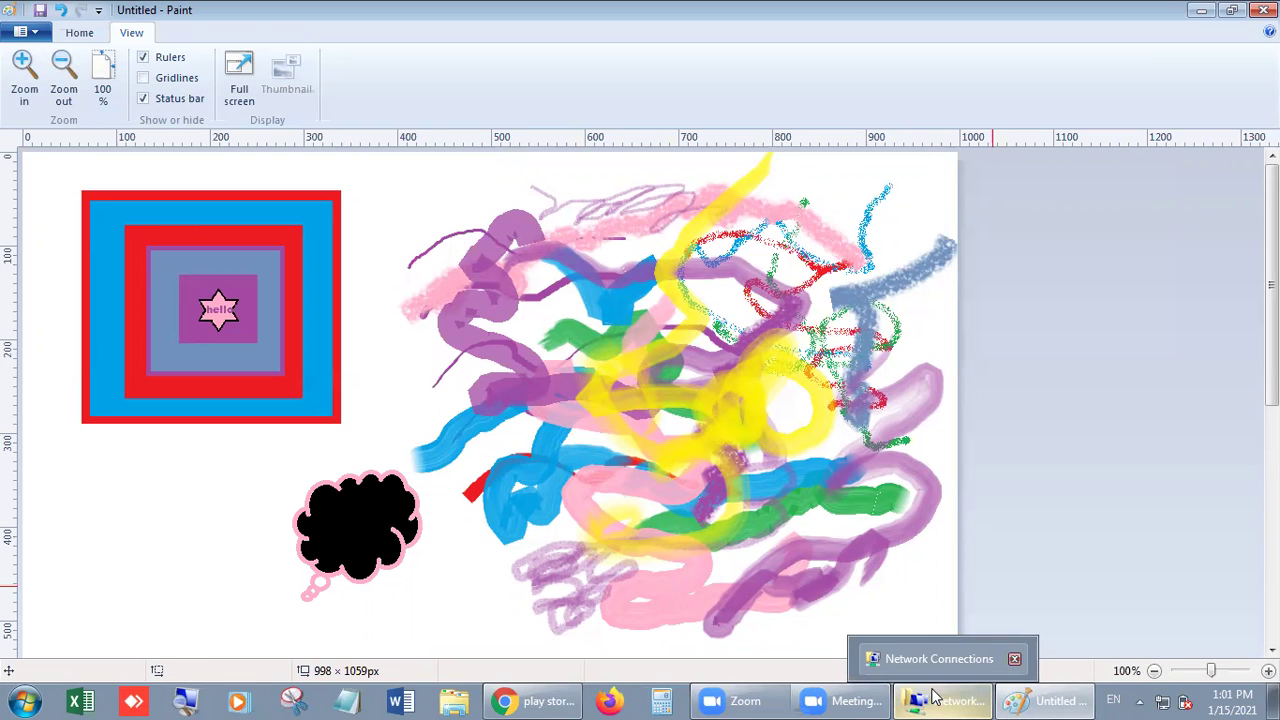
pyautogui.click(165, 65)
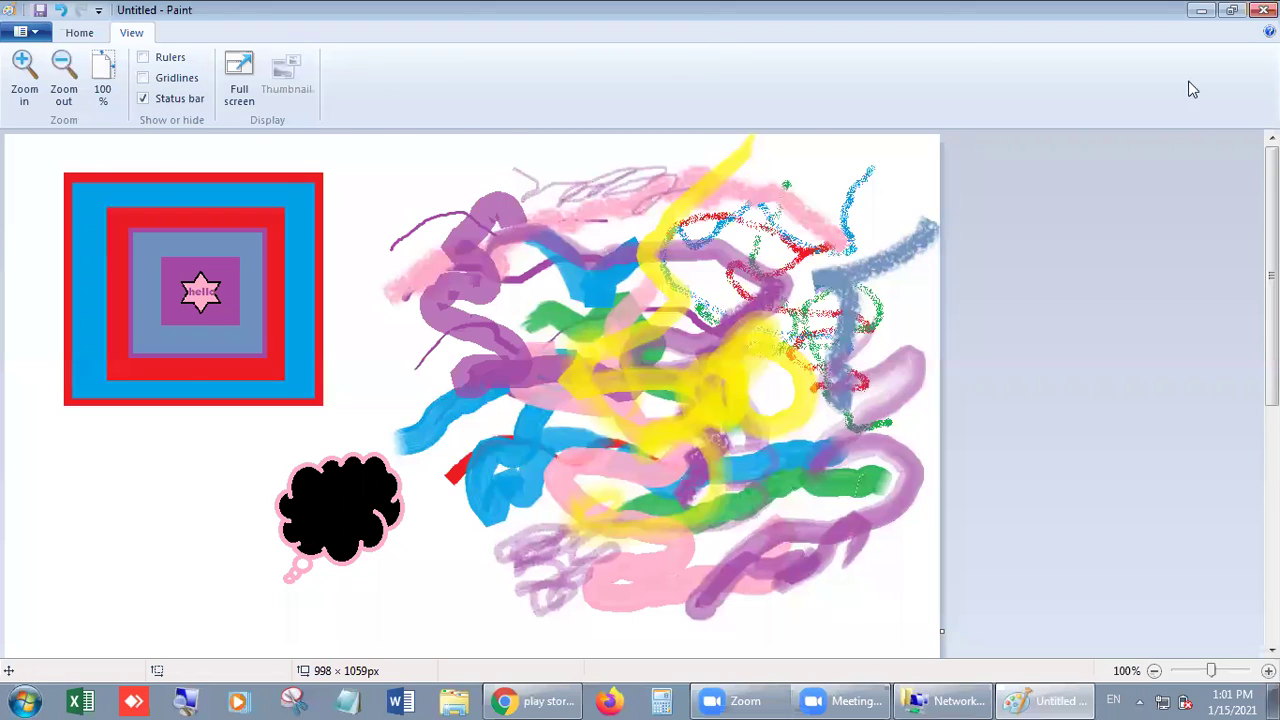
pyautogui.click(143, 58)
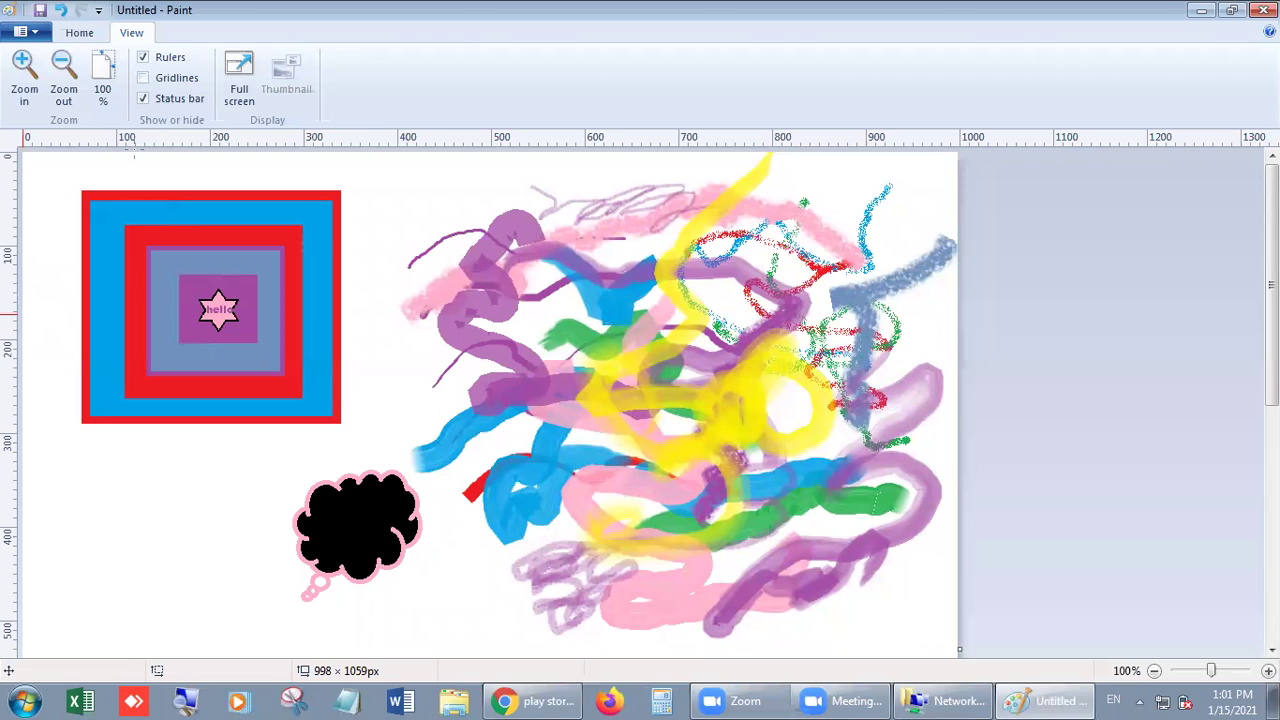
pyautogui.click(168, 58)
pyautogui.click(158, 80)
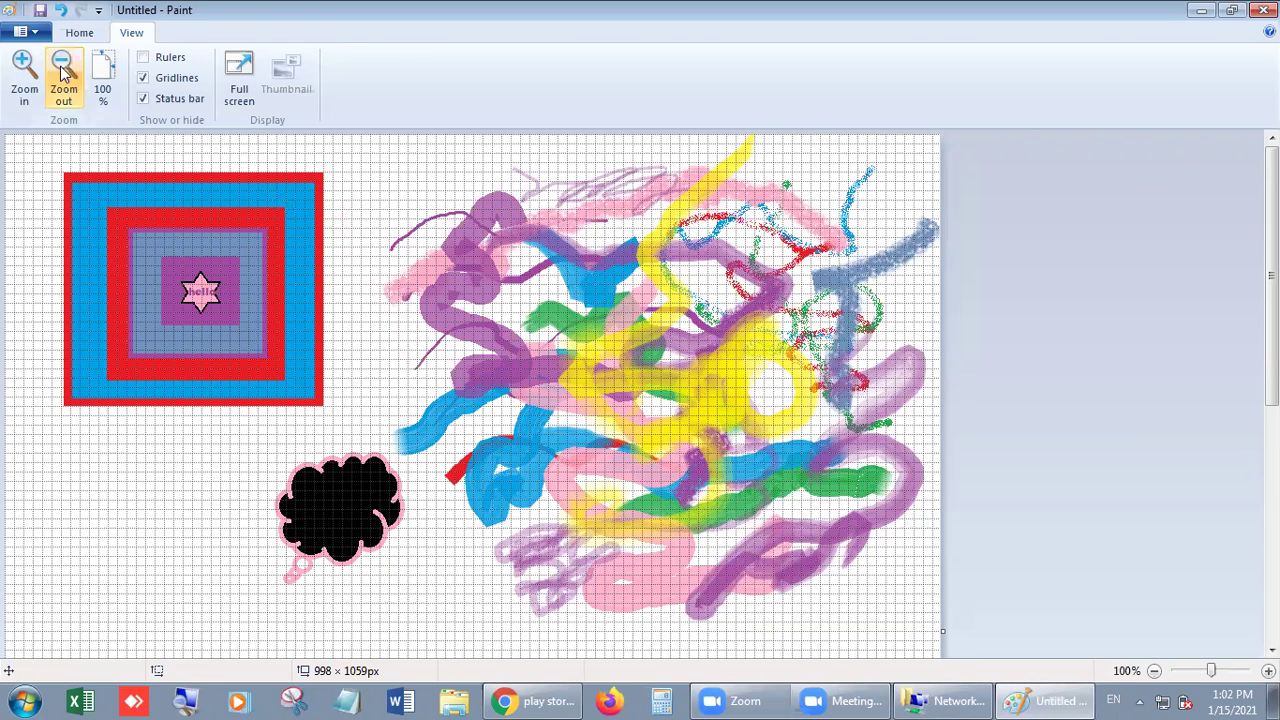
# Select the entire canvas and delete the whole drawing.
pyautogui.click(82, 33)
pyautogui.click(117, 108)
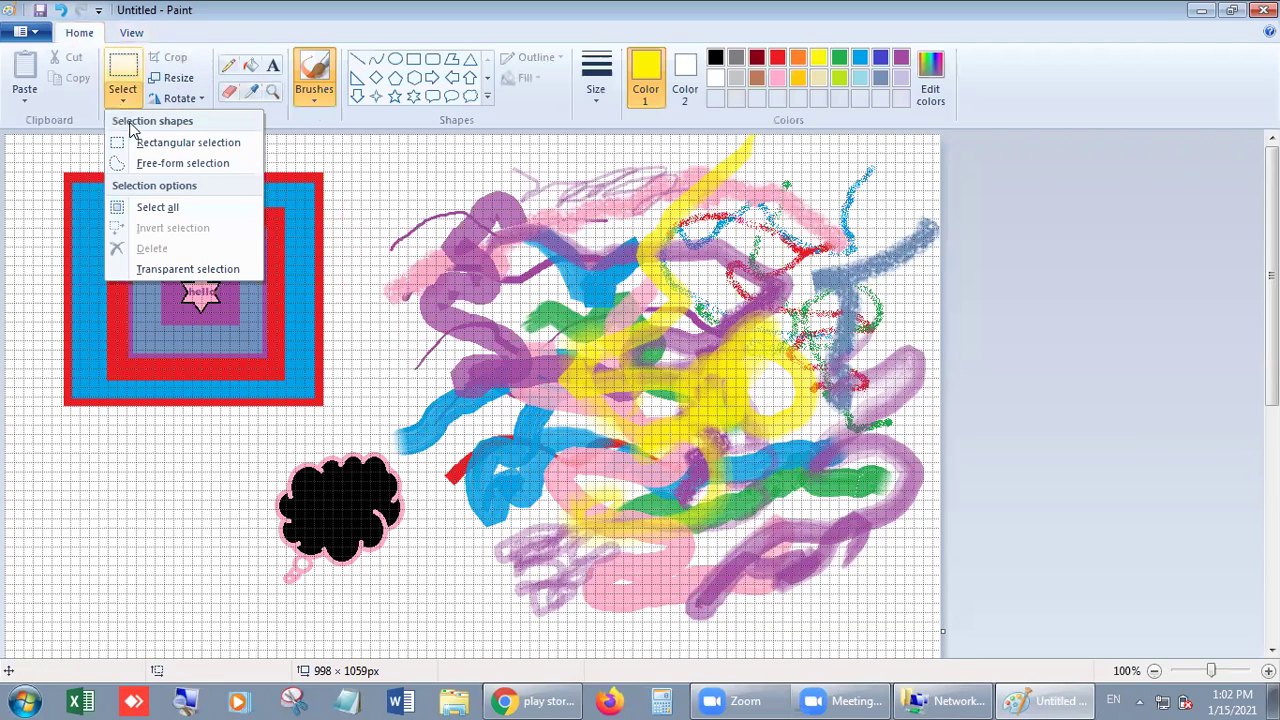
pyautogui.click(125, 138)
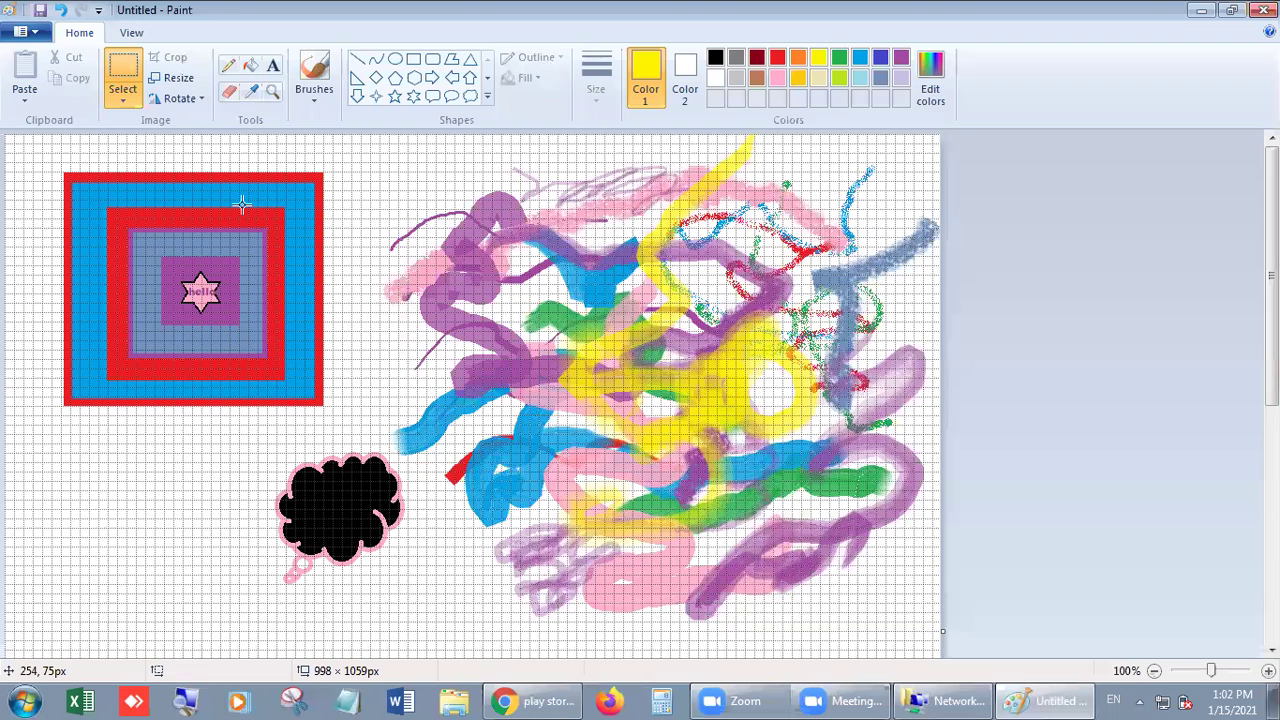
pyautogui.click(122, 106)
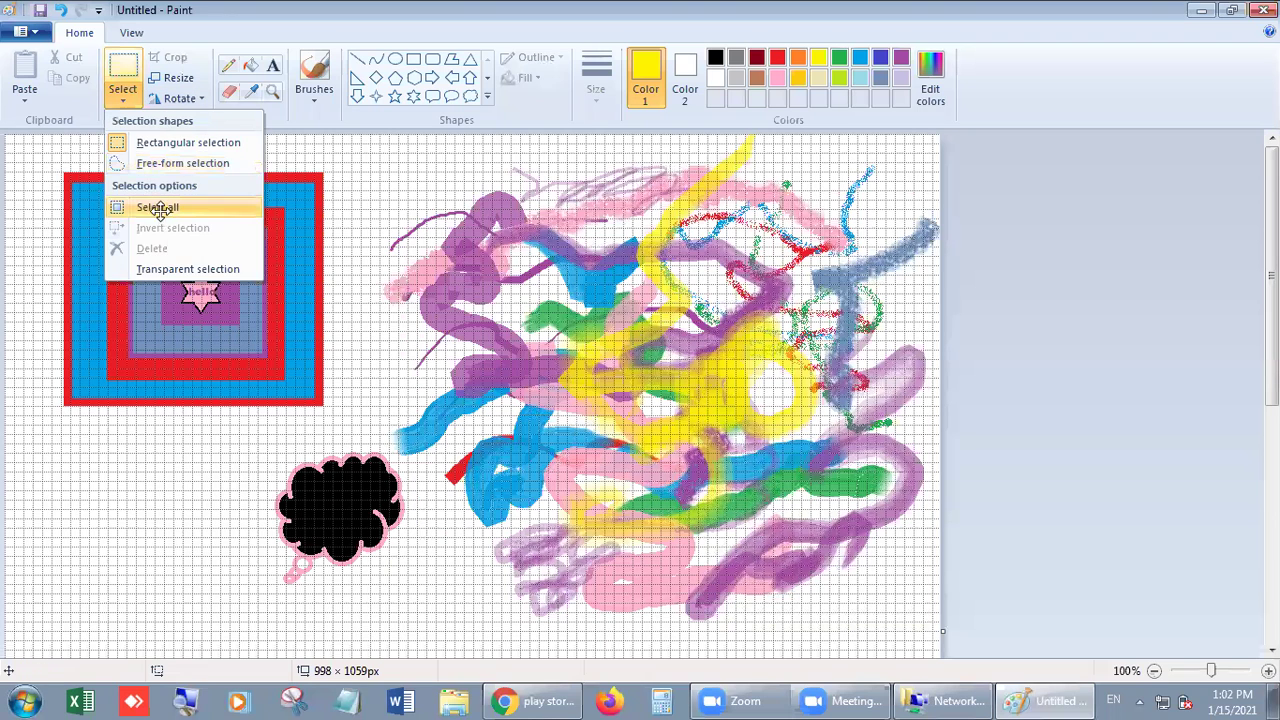
pyautogui.click(163, 207)
pyautogui.press('Delete')
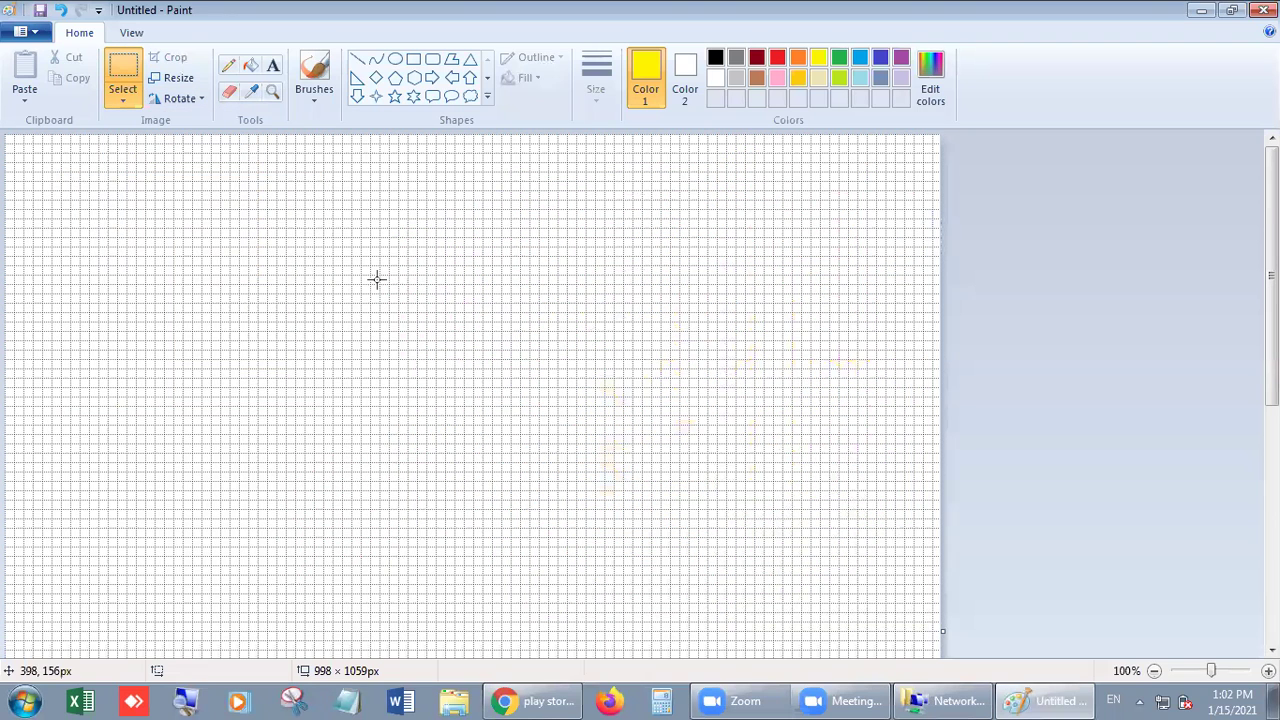
# Hide the gridlines and draw a thin yellow Pencil line with a thicker red one below it on the blank canvas.
pyautogui.click(131, 33)
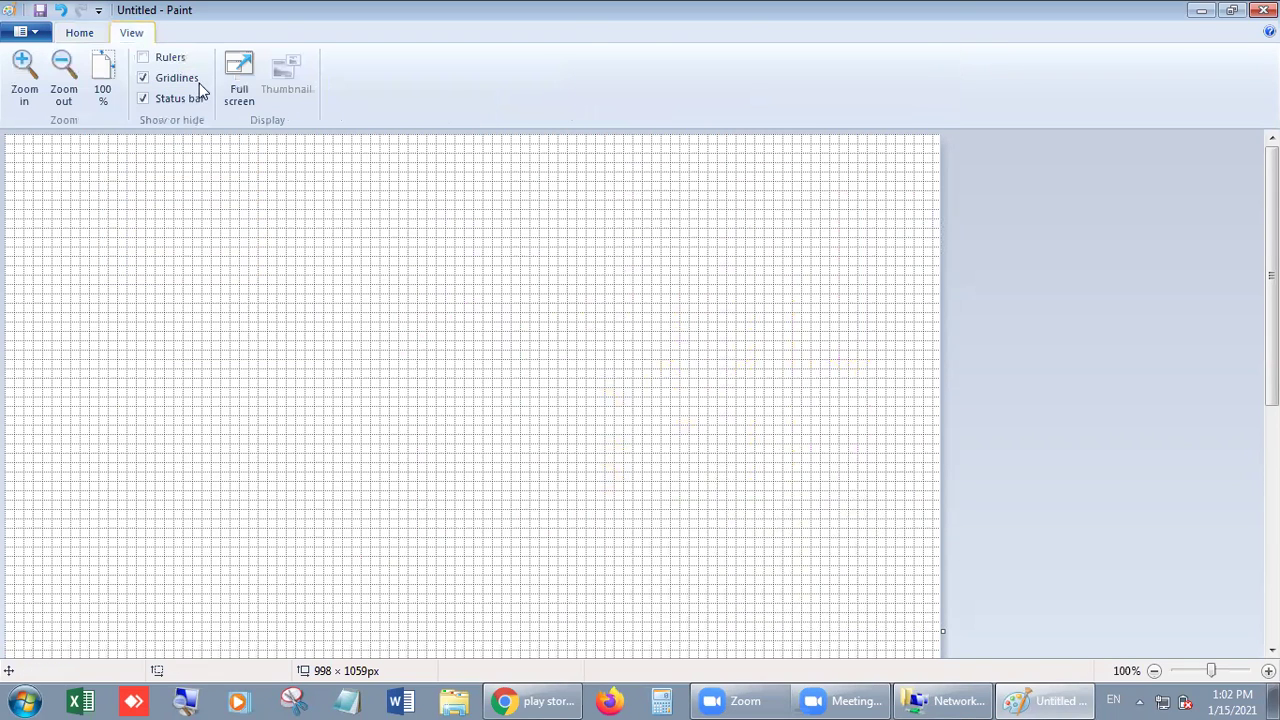
pyautogui.click(176, 80)
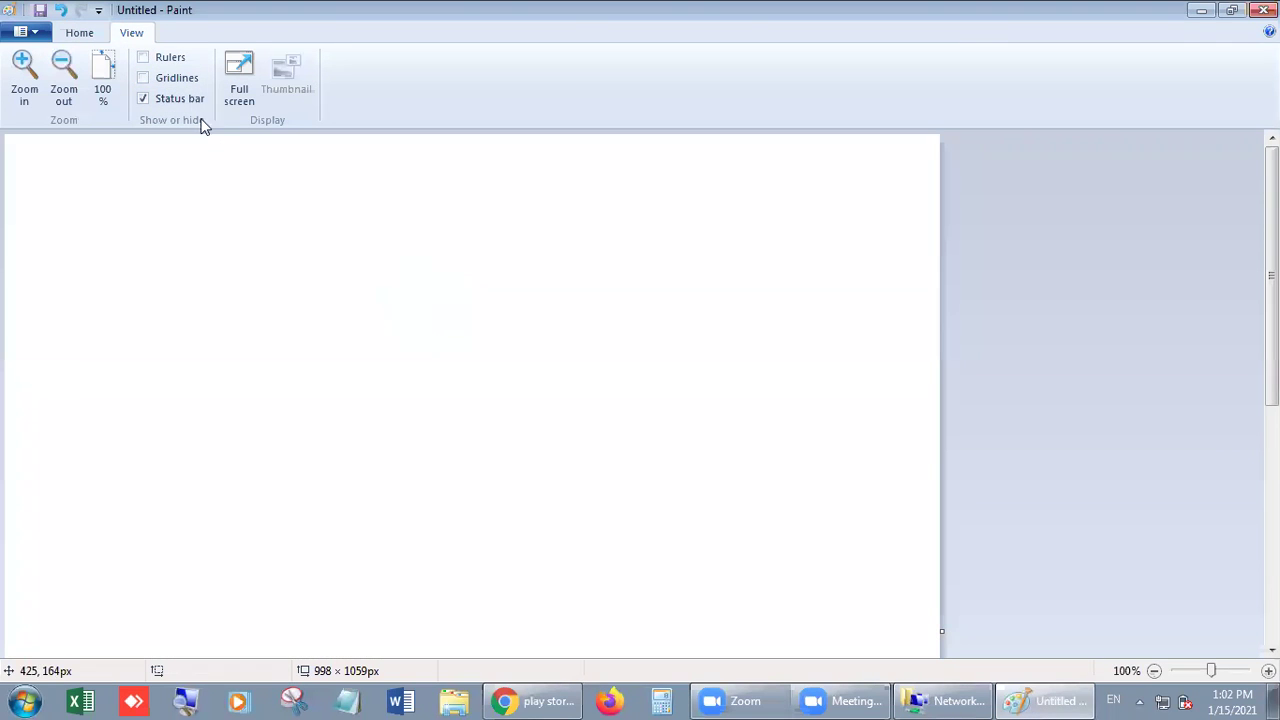
pyautogui.click(79, 32)
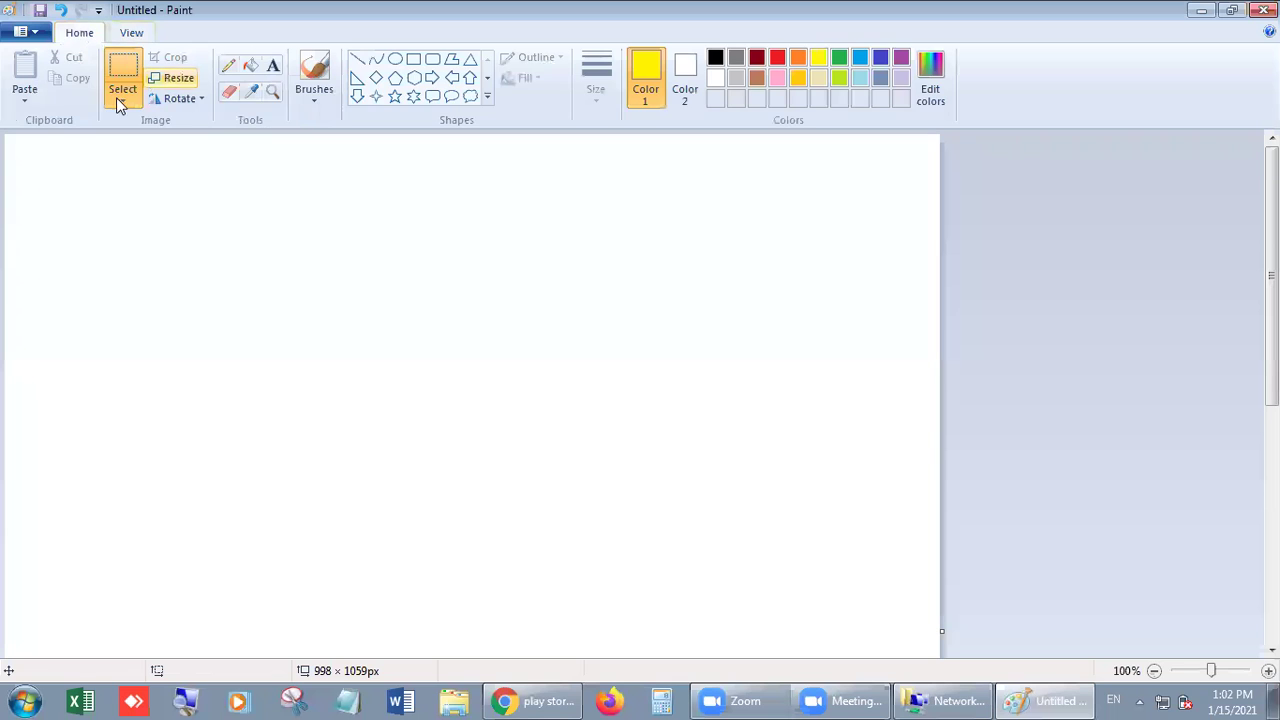
pyautogui.moveTo(212, 306); pyautogui.dragTo(436, 316)
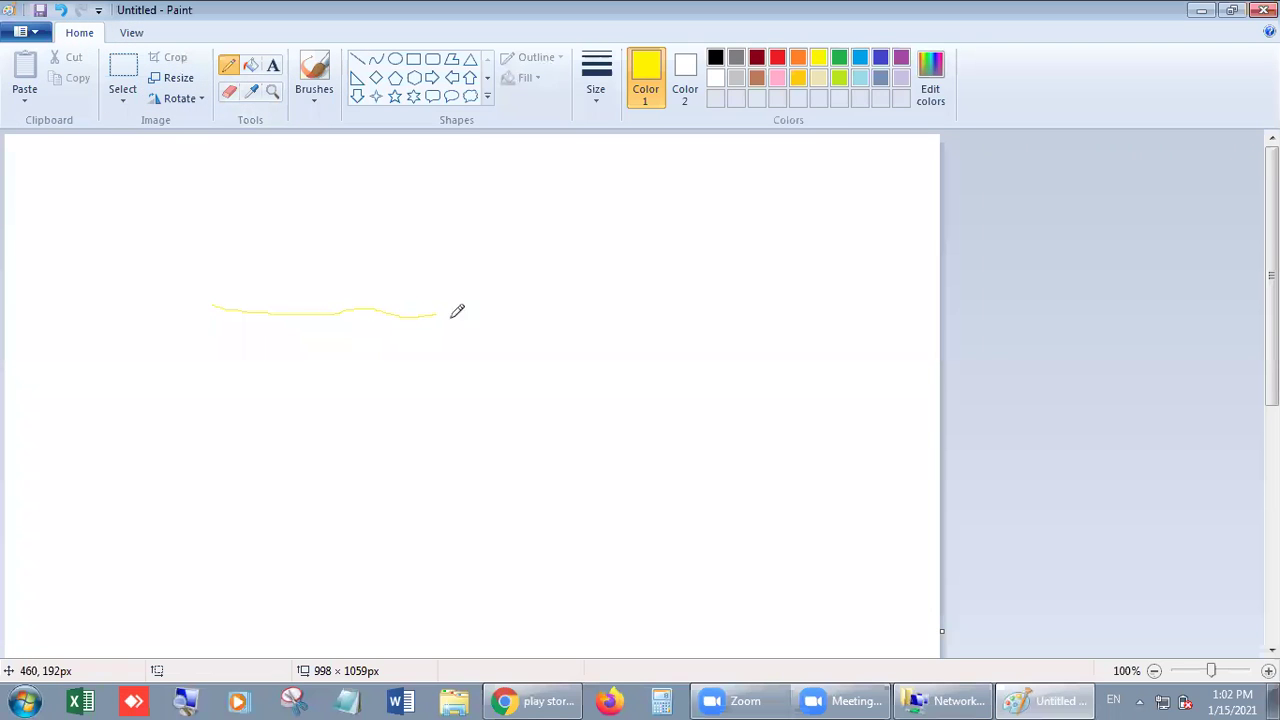
pyautogui.click(604, 100)
pyautogui.click(620, 243)
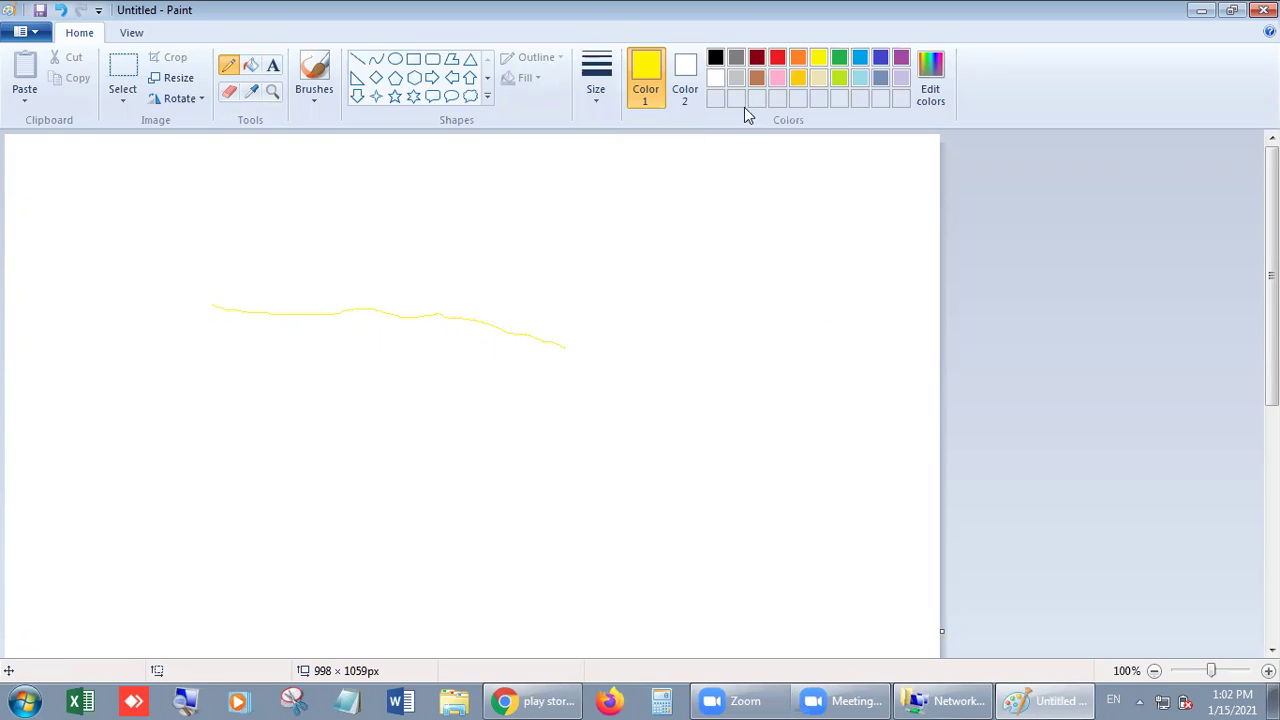
pyautogui.click(777, 57)
pyautogui.moveTo(228, 368); pyautogui.dragTo(641, 397)
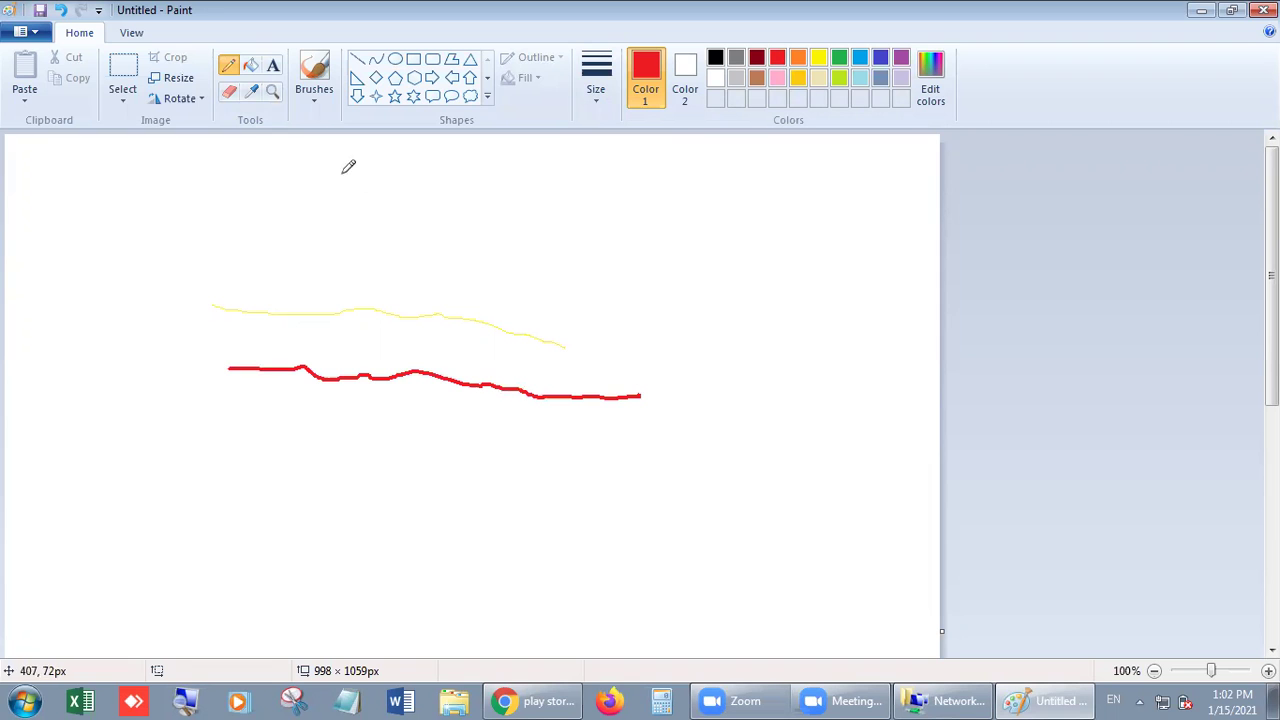
# Turn on the gridlines and place a straight horizontal red line about 238 px long below the freehand strokes.
pyautogui.click(133, 33)
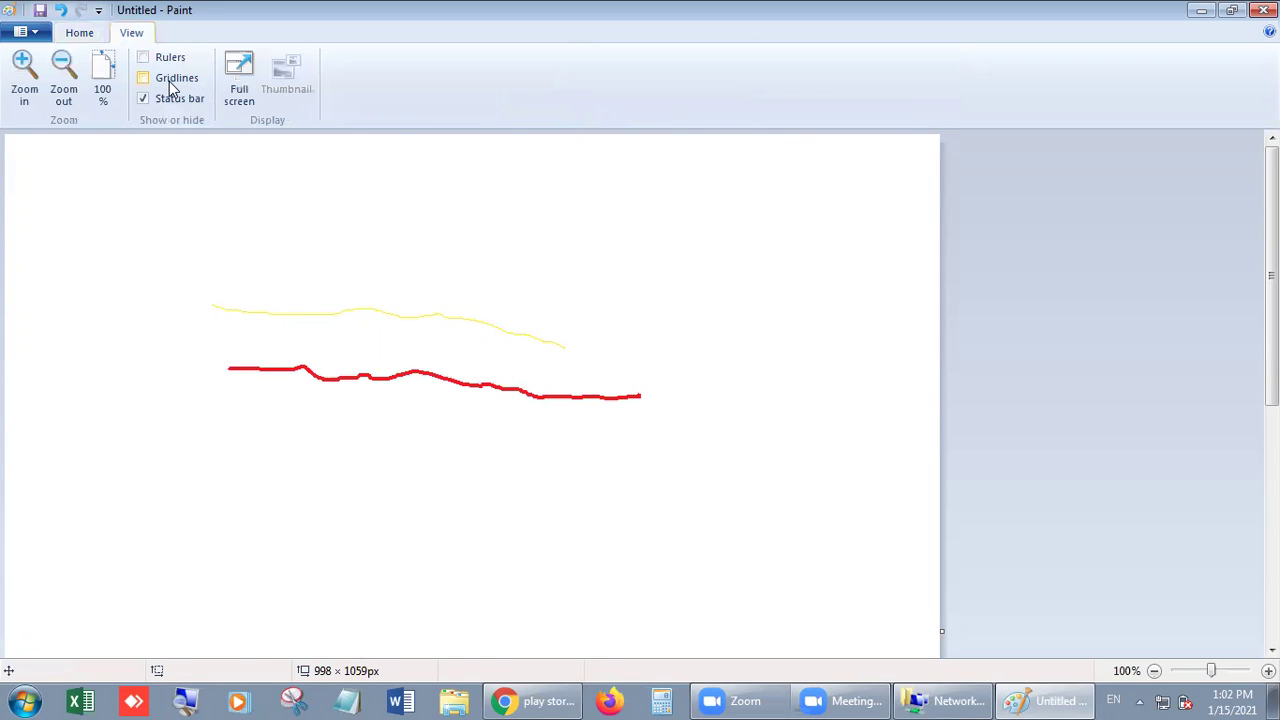
pyautogui.click(143, 78)
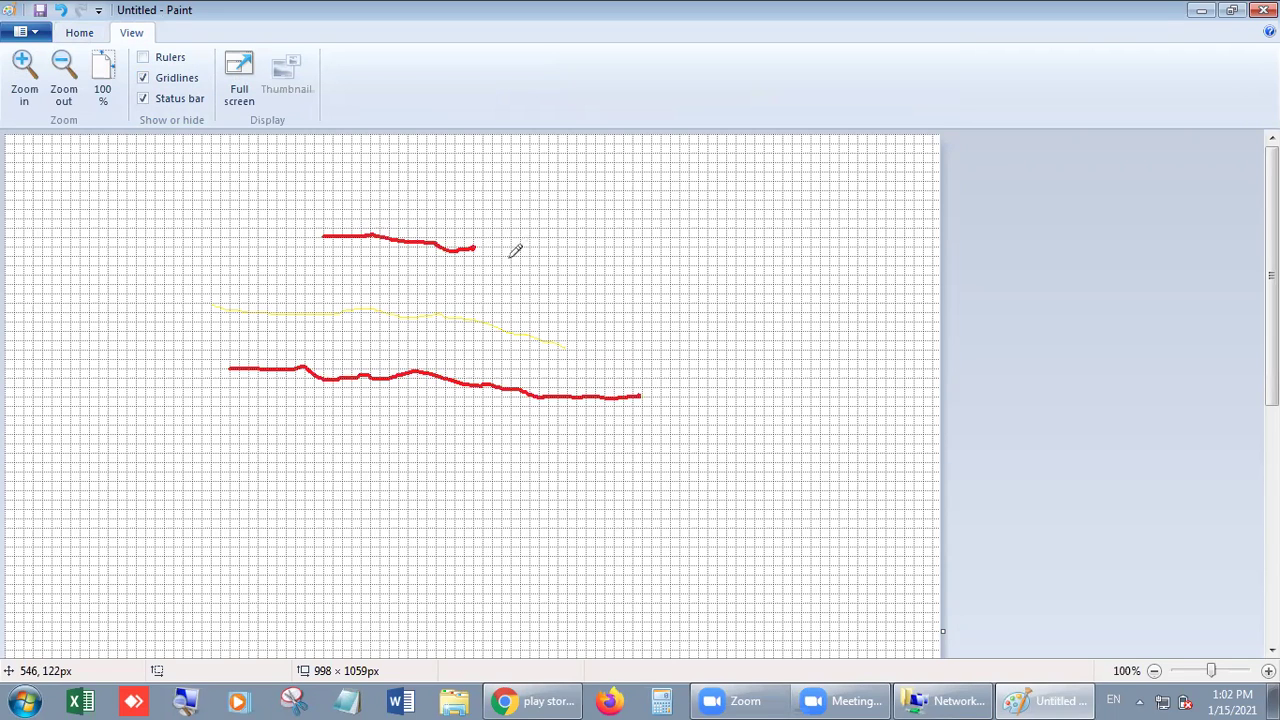
pyautogui.click(79, 32)
pyautogui.click(357, 59)
pyautogui.moveTo(558, 260); pyautogui.dragTo(783, 259)
pyautogui.moveTo(697, 258); pyautogui.dragTo(495, 471)
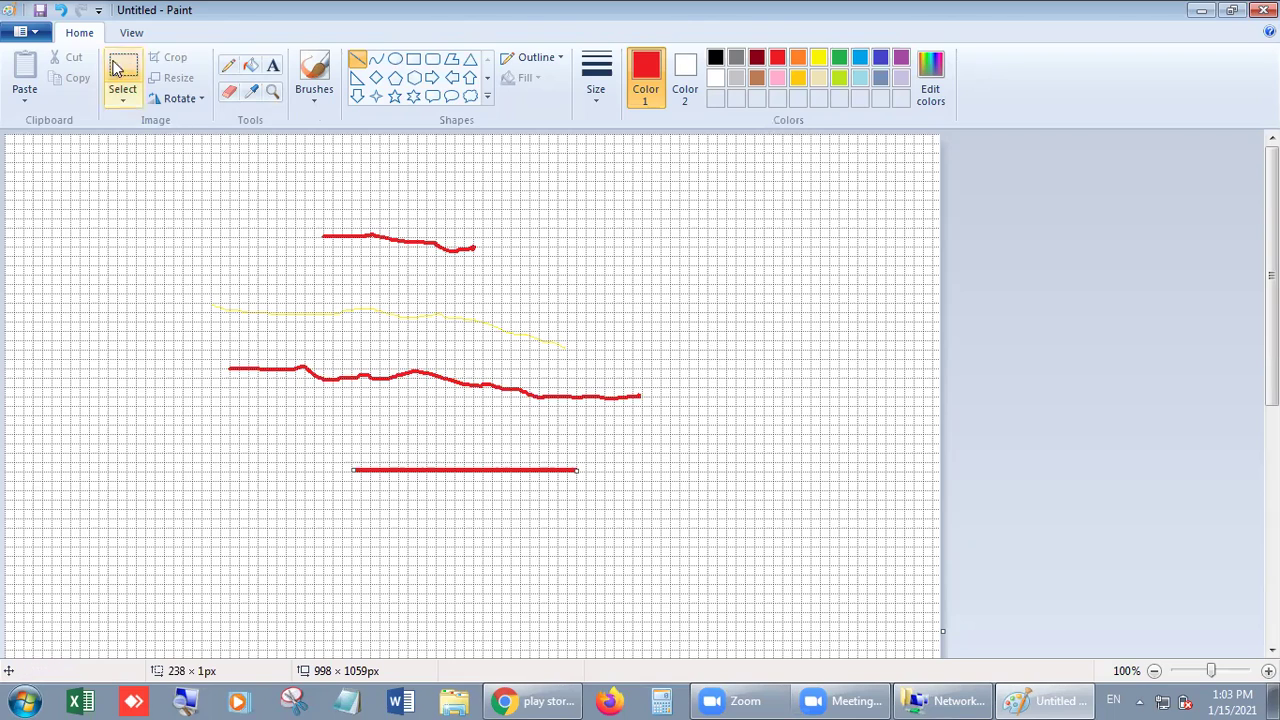
# Undo the drawn lines and the clearing of the canvas.
pyautogui.click(131, 33)
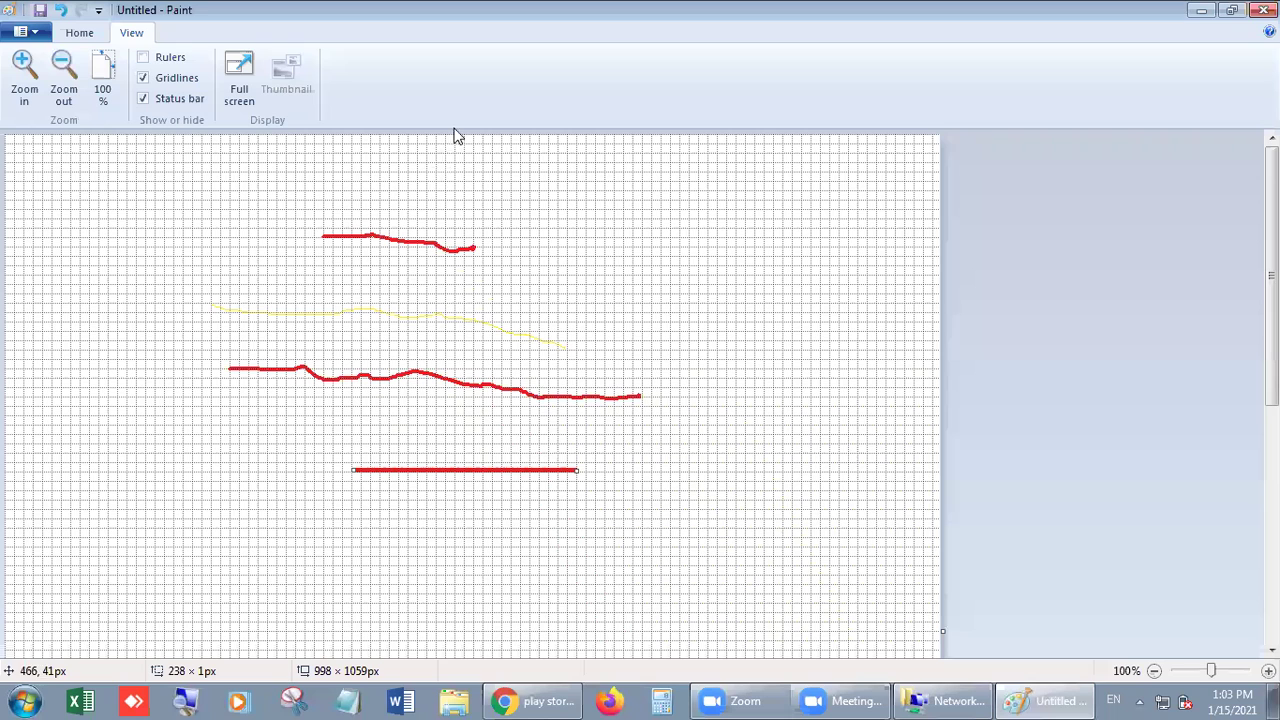
pyautogui.hotkey('ctrl', 'z')
pyautogui.hotkey('ctrl', 'z')
pyautogui.hotkey('ctrl', 'z')
pyautogui.hotkey('ctrl', 'z')
pyautogui.hotkey('ctrl', 'z')
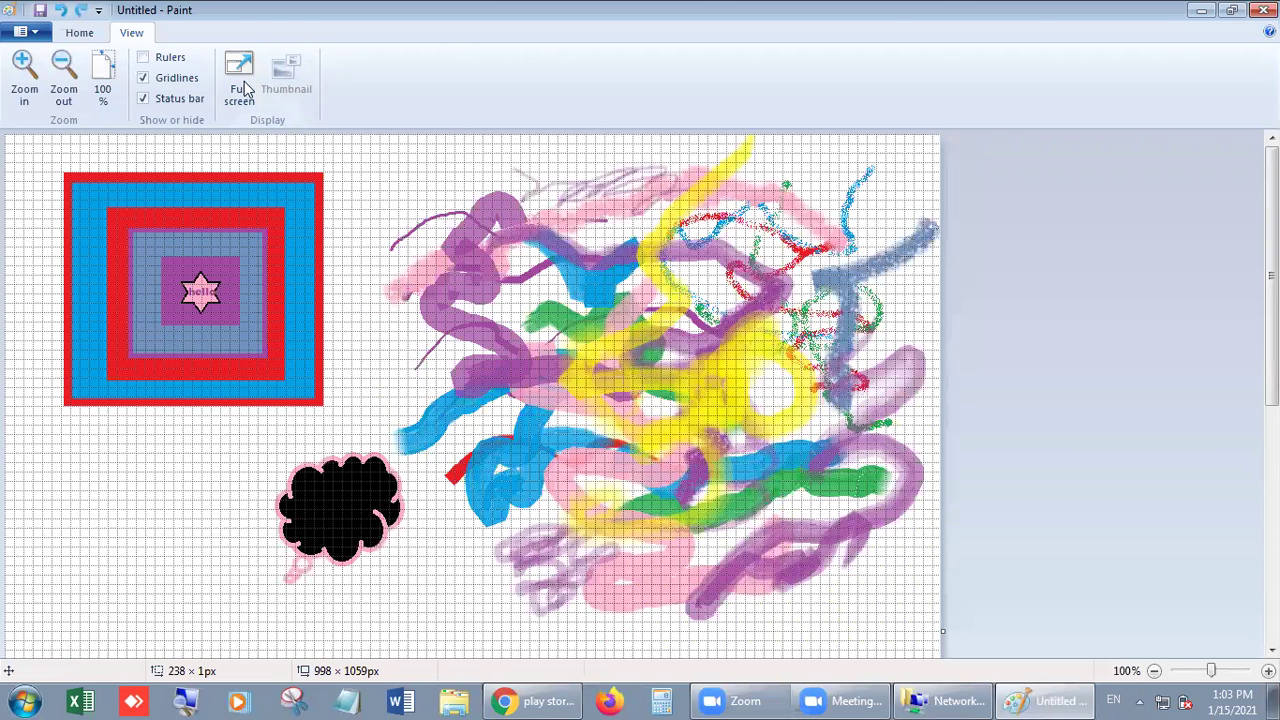
# View the picture in full screen and return to the normal window, three times in total.
pyautogui.click(240, 66)
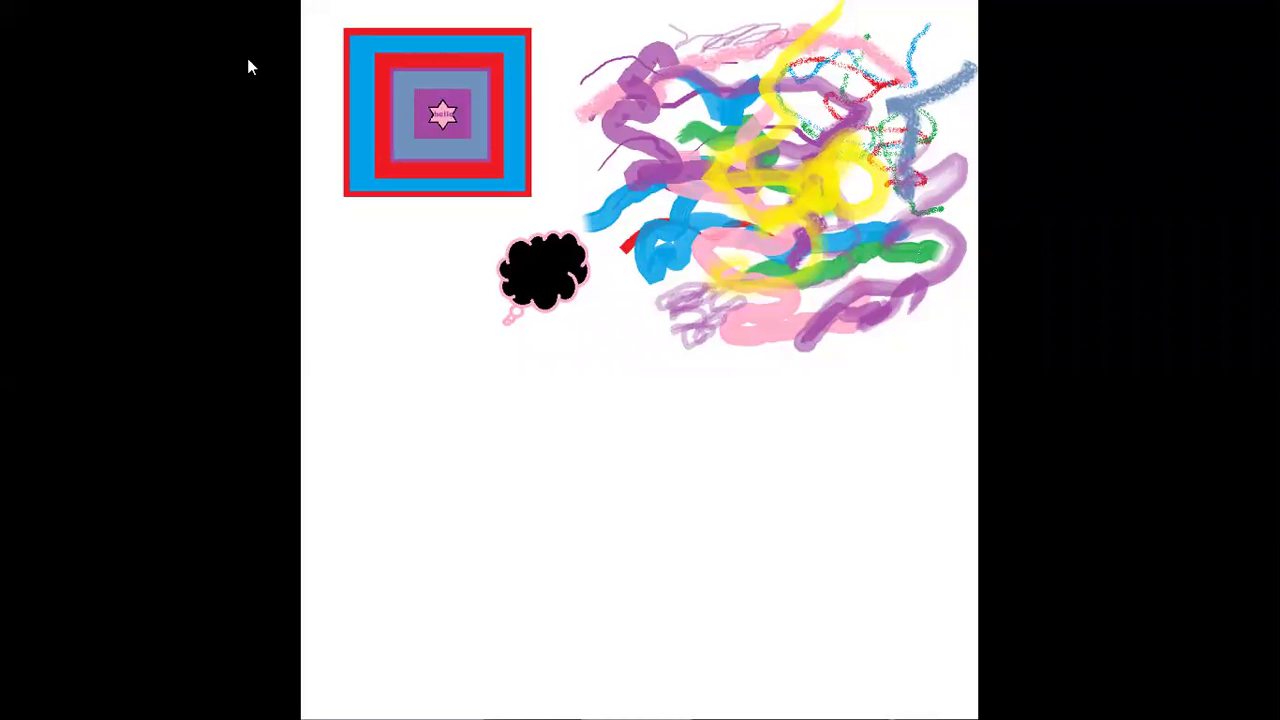
pyautogui.click(767, 406)
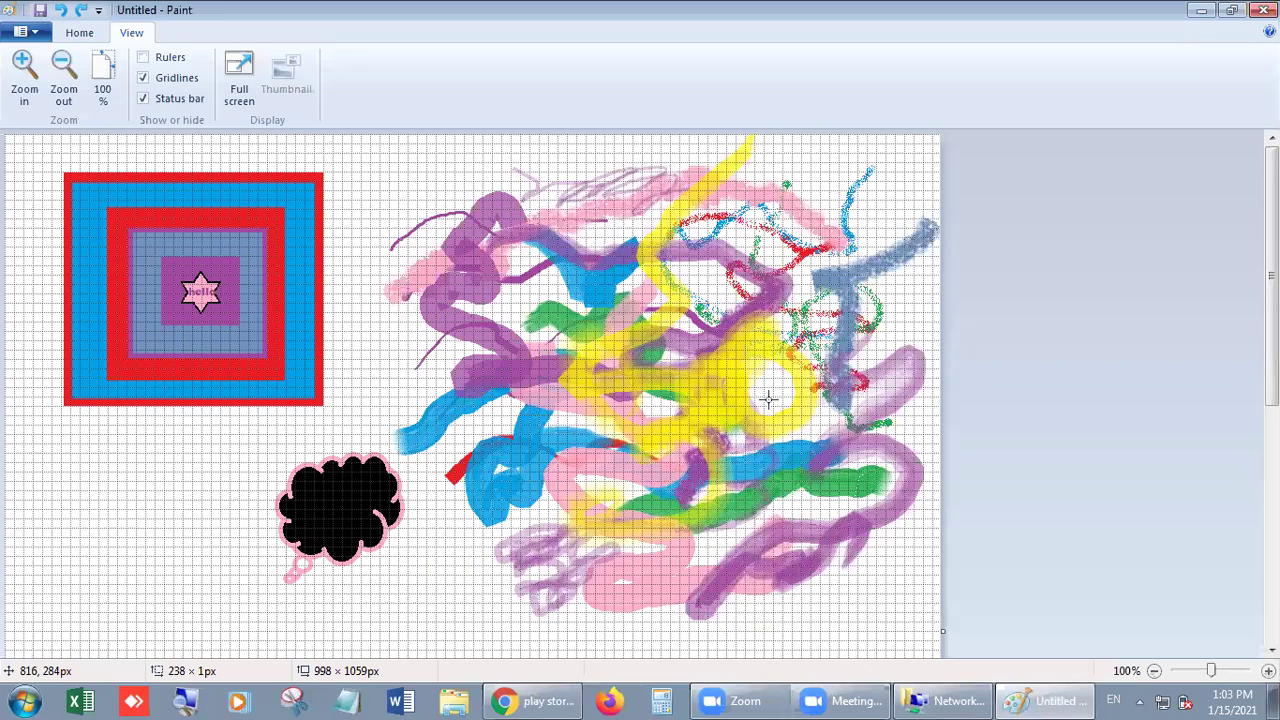
pyautogui.click(248, 88)
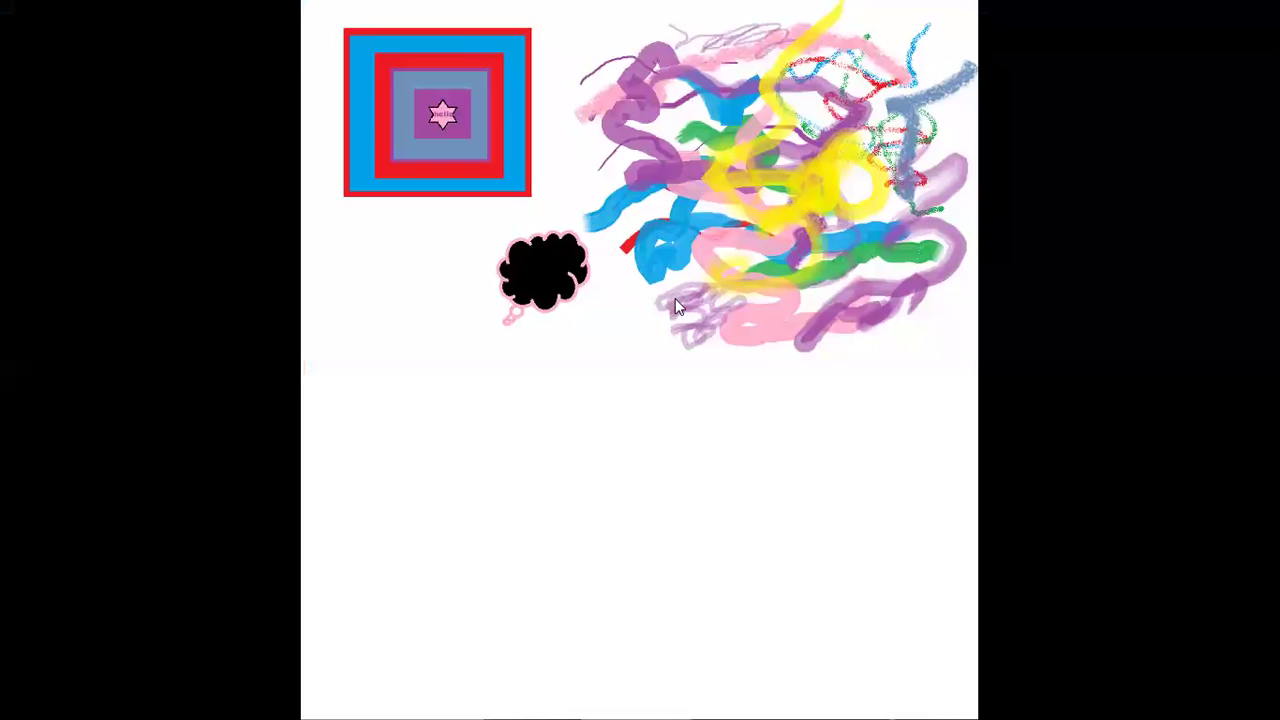
pyautogui.click(757, 398)
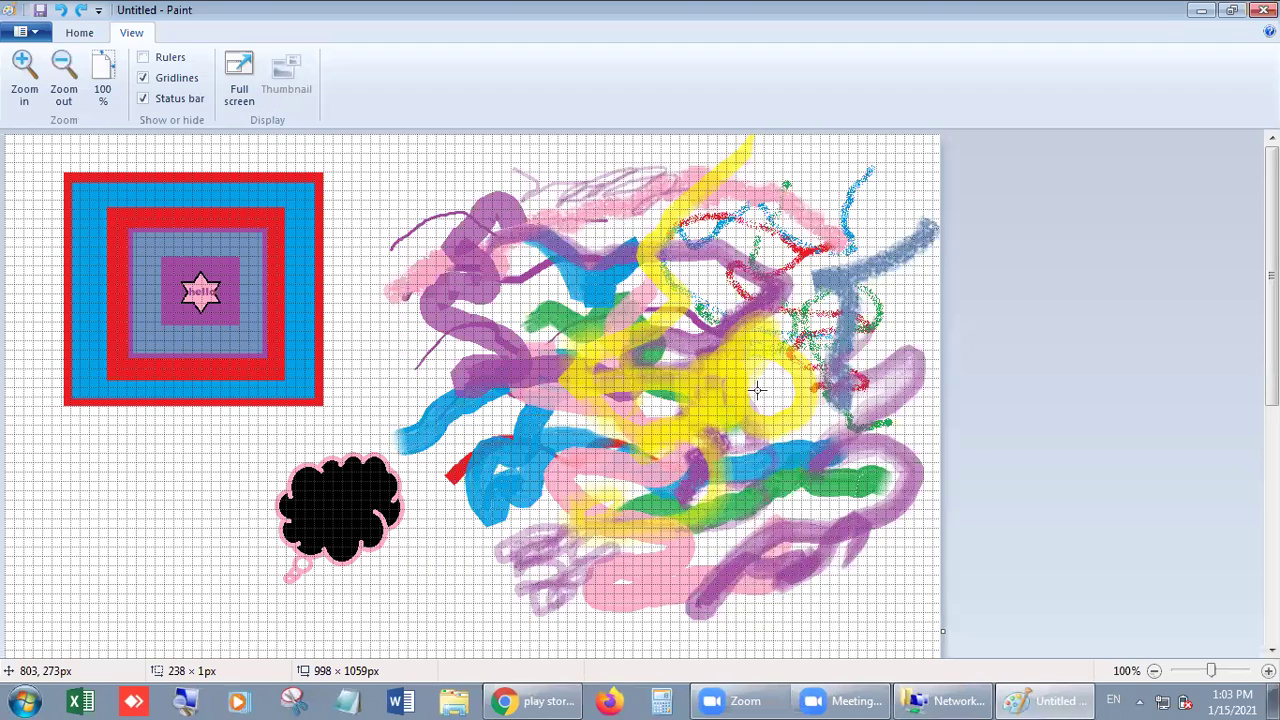
pyautogui.click(256, 82)
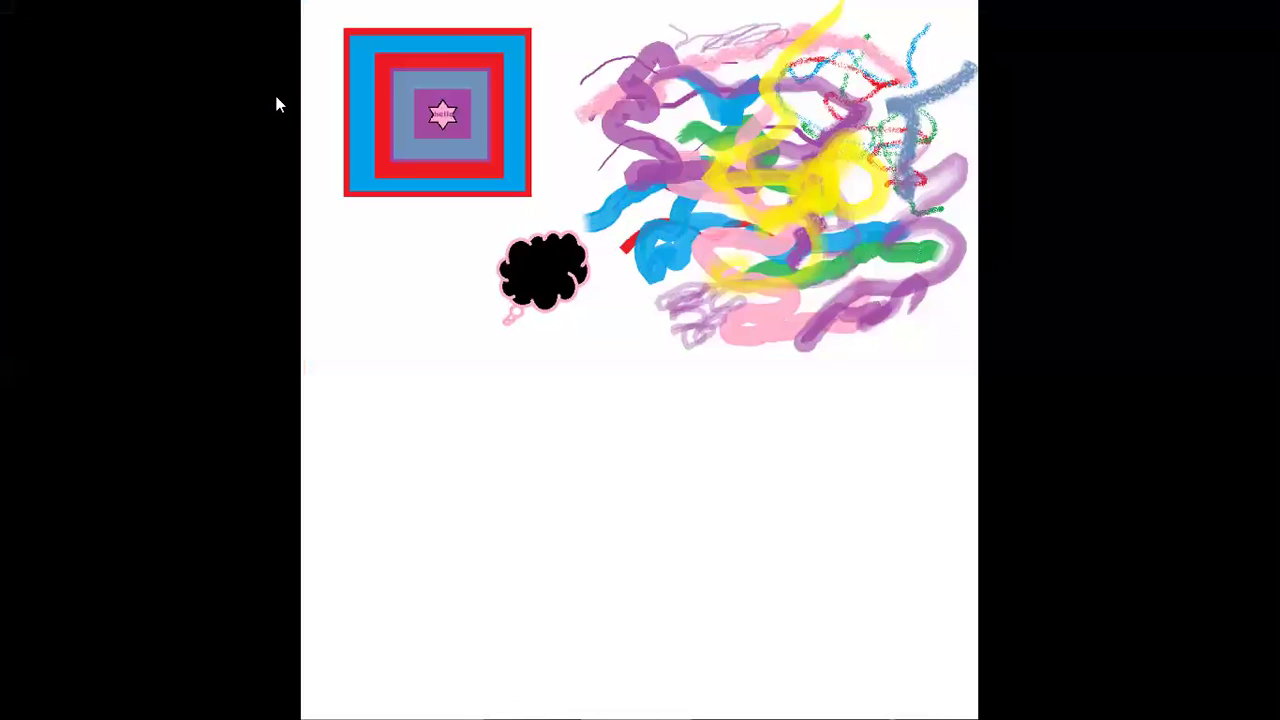
pyautogui.click(716, 283)
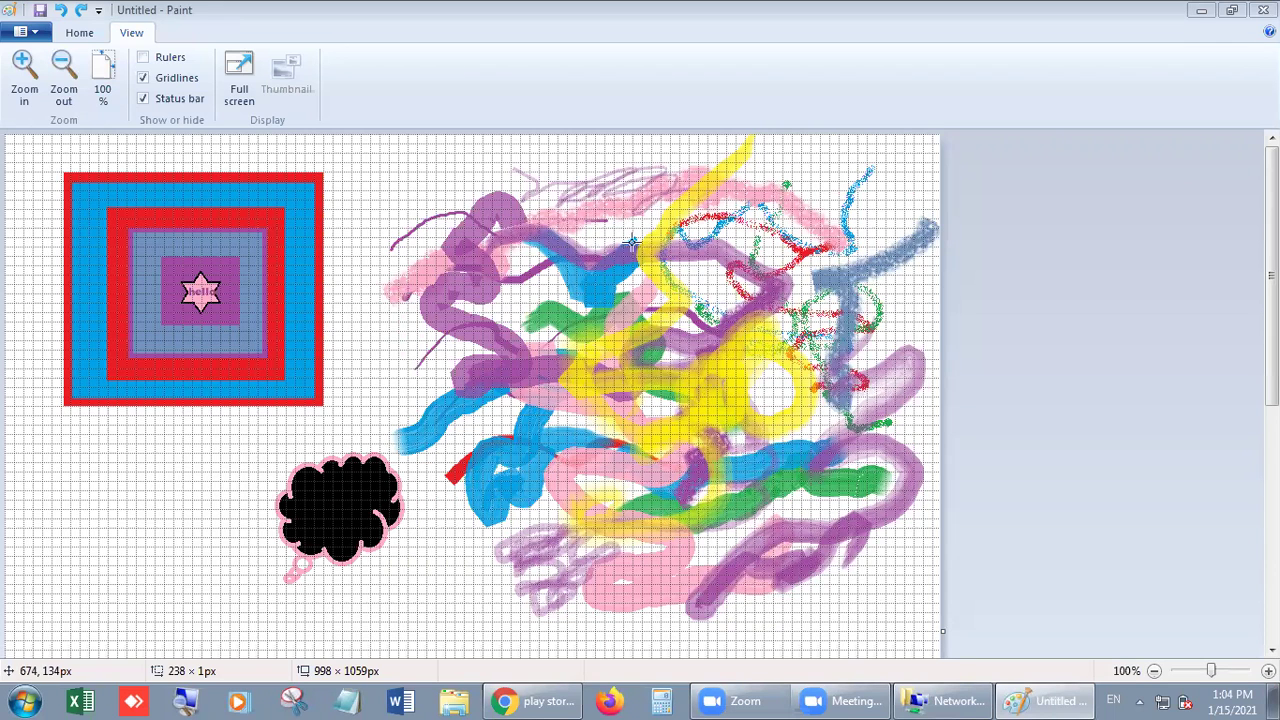
# Look up the Snipping Tool among the installed Accessories programs and dismiss the list.
pyautogui.click(27, 699)
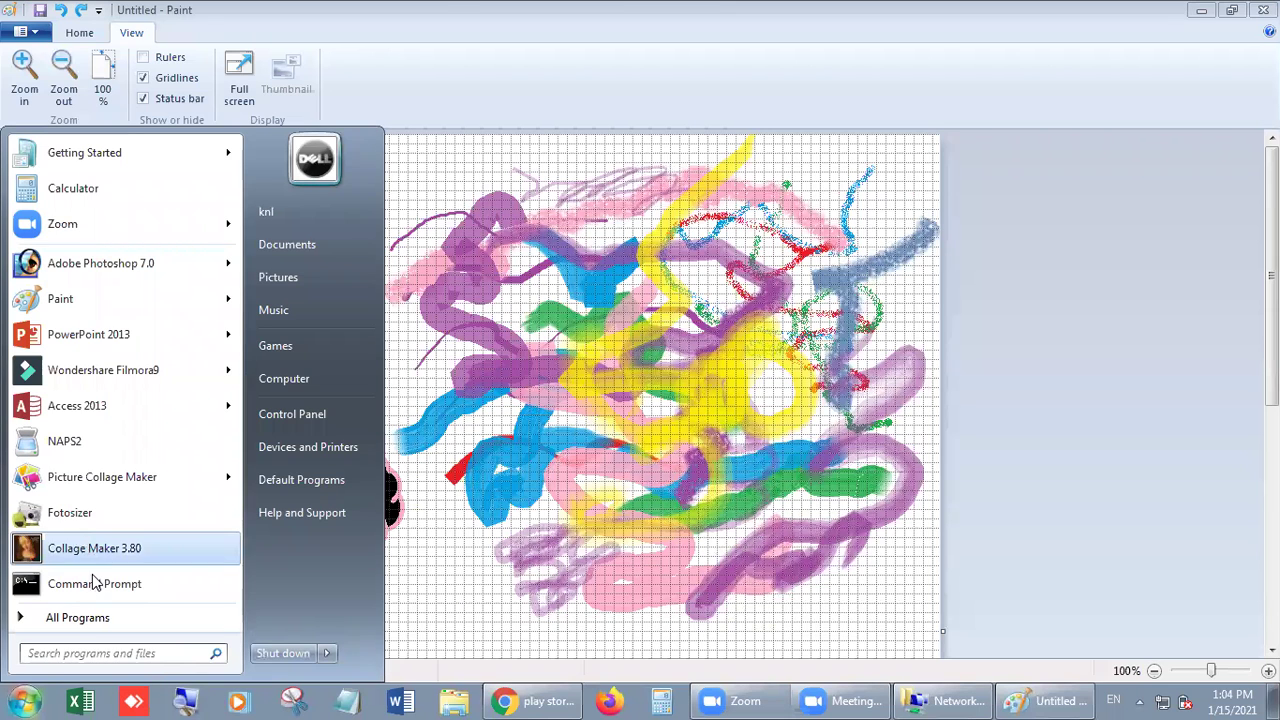
pyautogui.click(80, 619)
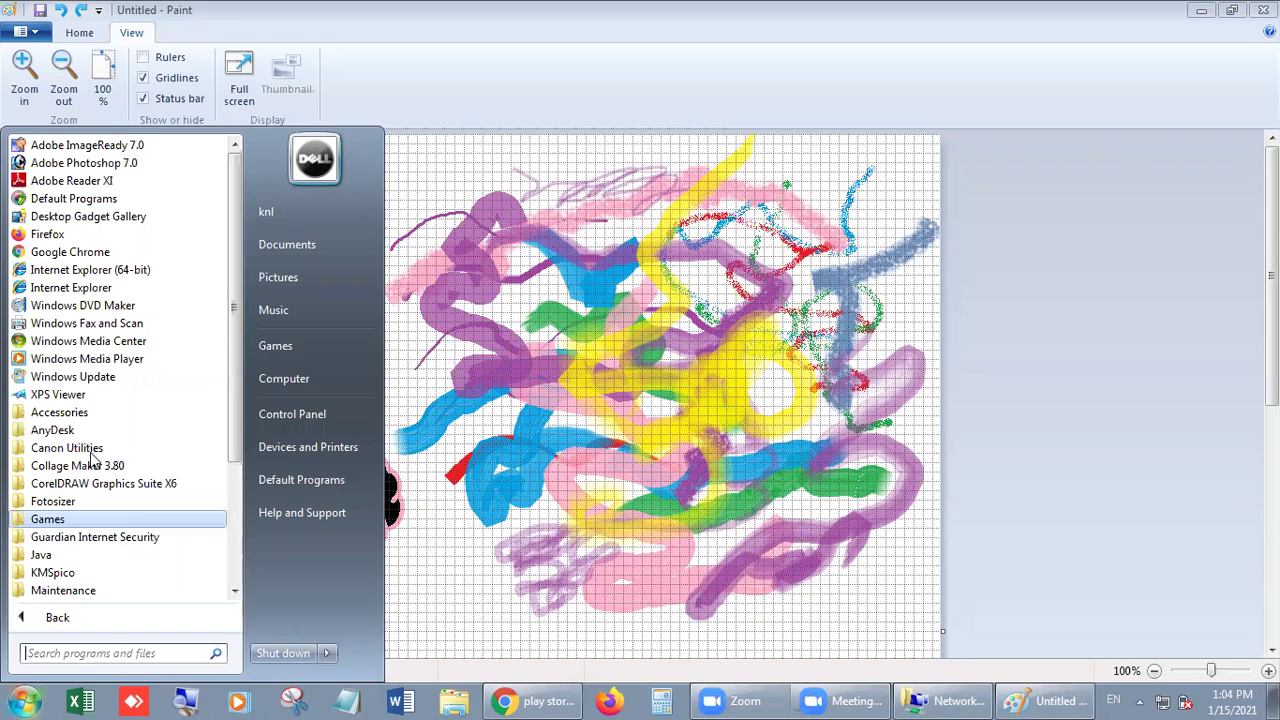
pyautogui.click(60, 412)
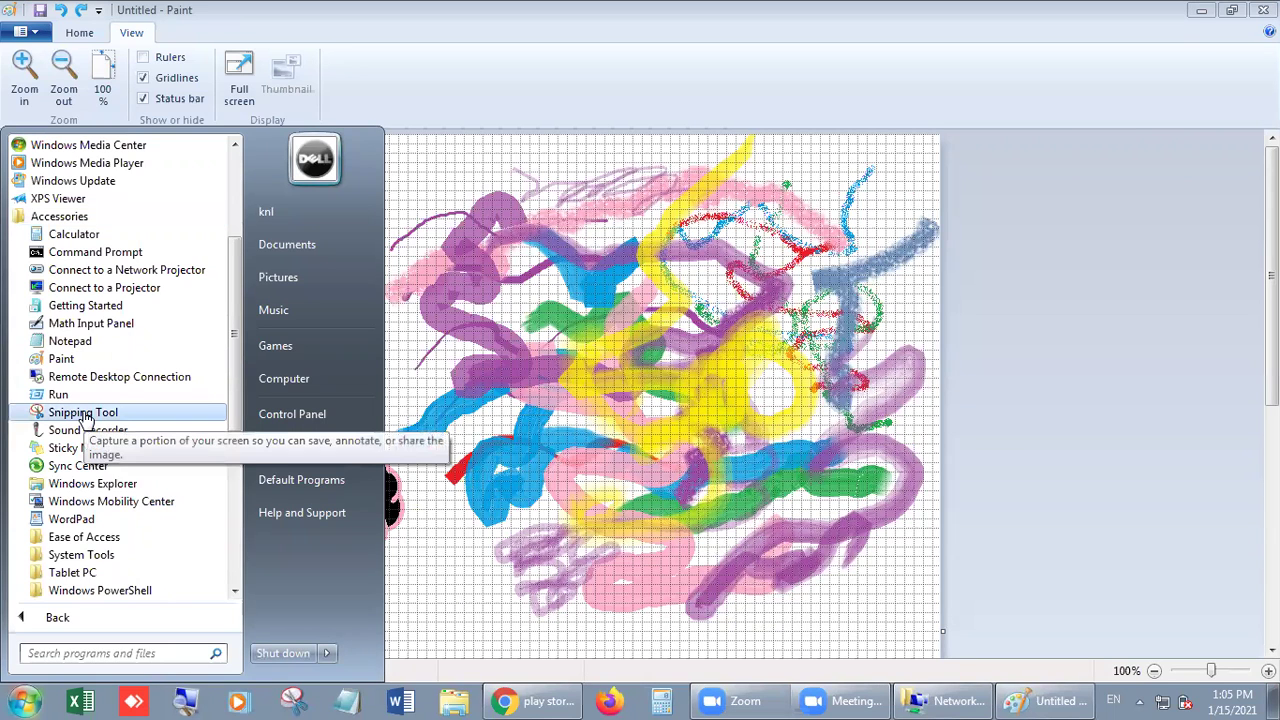
pyautogui.click(622, 237)
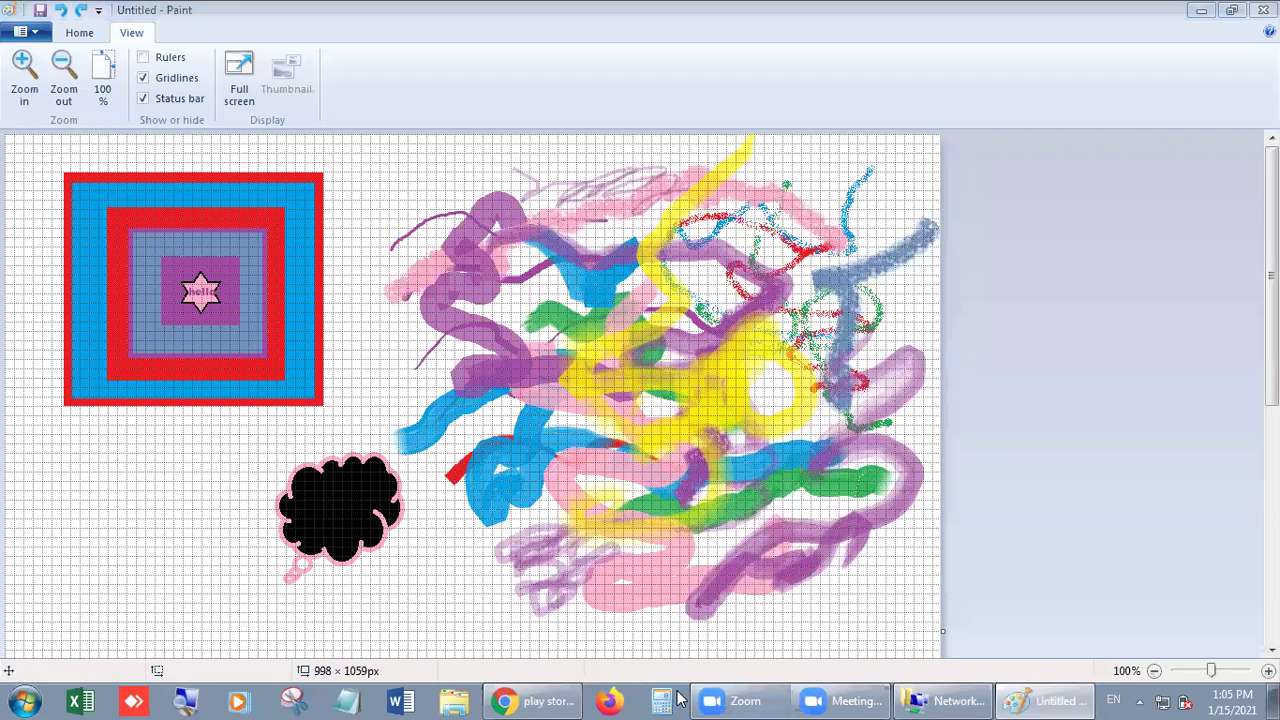
# Capture the meeting's participants list with the Snipping Tool, saving it to the Desktop as the JPEG file "III-15-i Jan".
pyautogui.click(295, 697)
pyautogui.moveTo(1, 1); pyautogui.dragTo(243, 643)
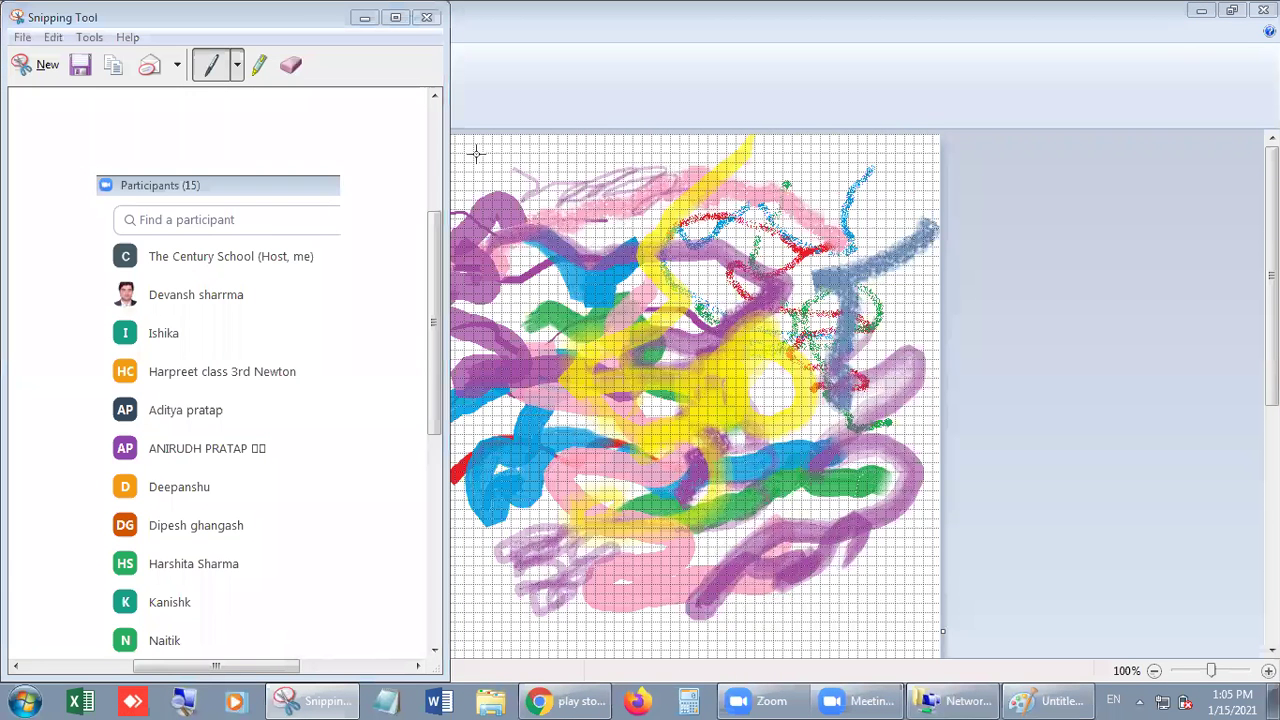
pyautogui.click(83, 66)
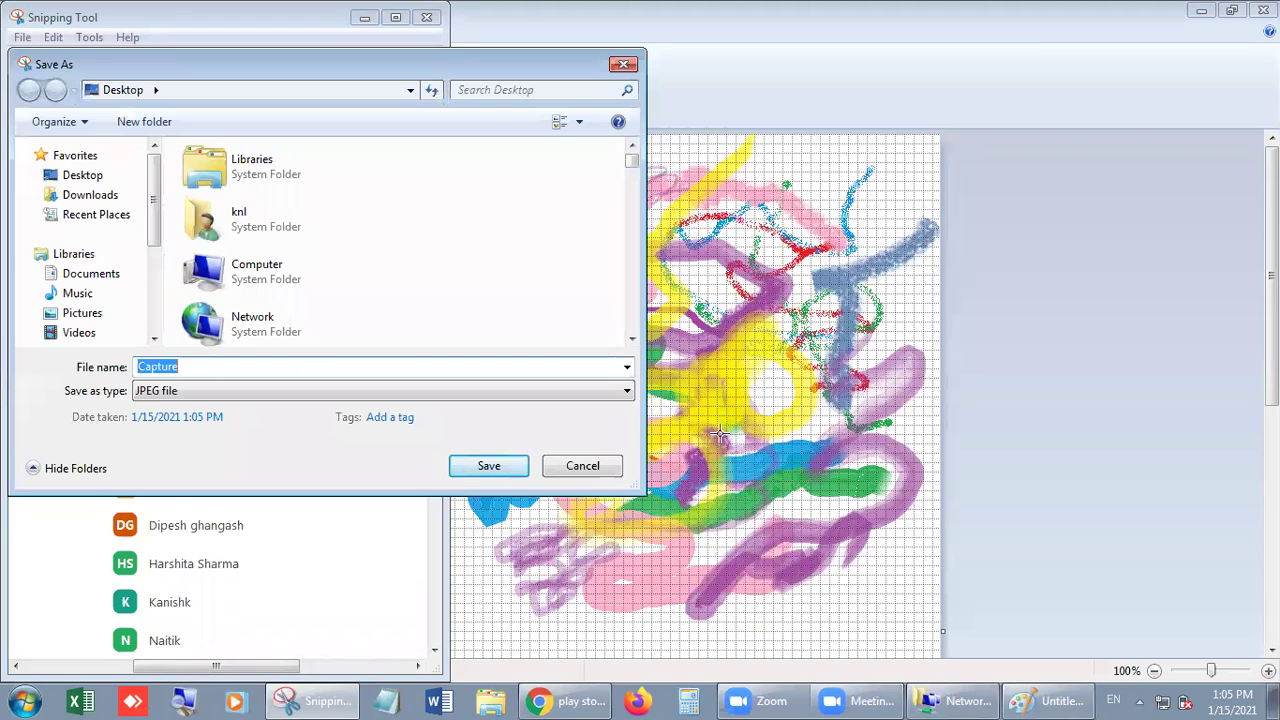
pyautogui.write('III-')
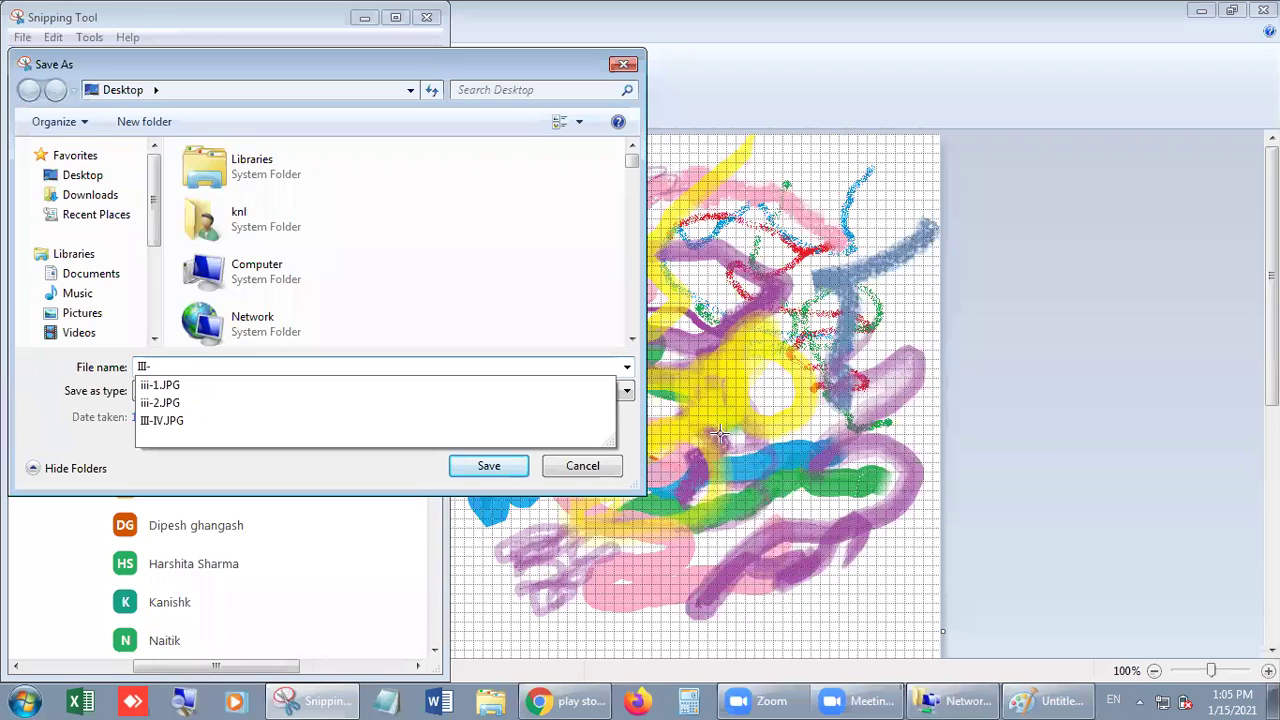
pyautogui.write('15')
pyautogui.write('Jan')
pyautogui.press('Left')
pyautogui.press('Left')
pyautogui.press('Left')
pyautogui.write('-i')
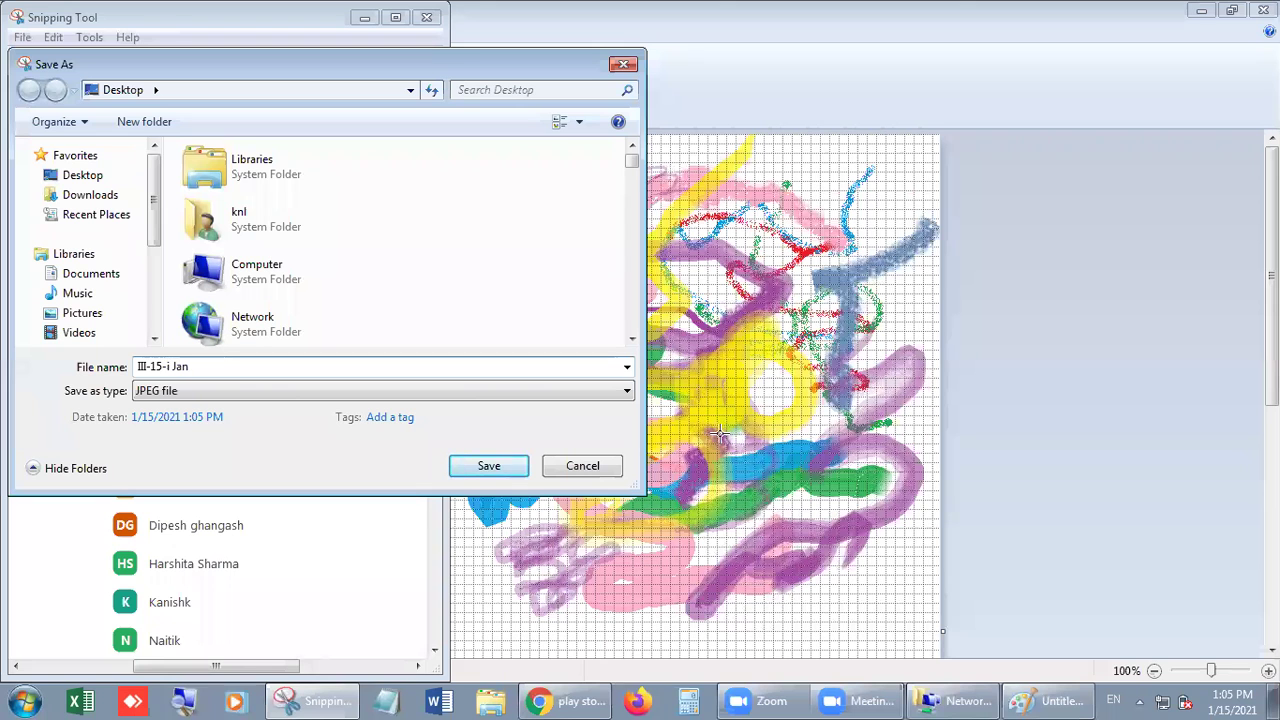
pyautogui.press('Return')
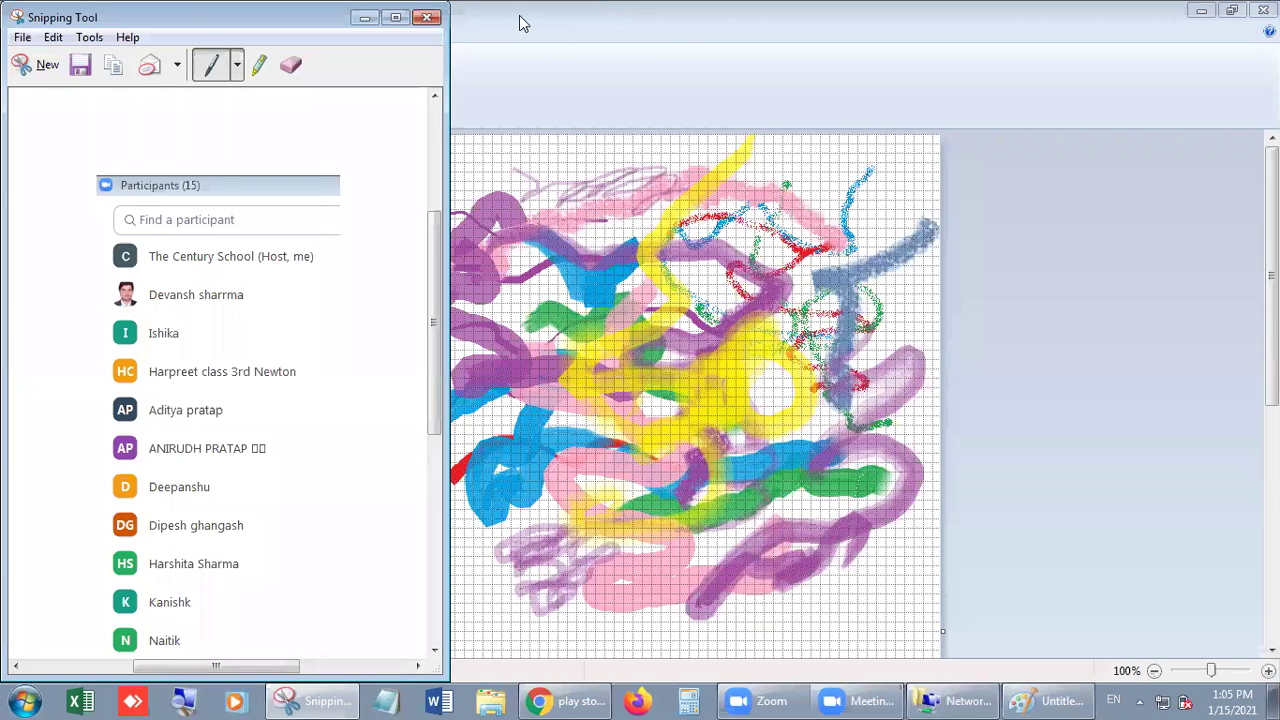
pyautogui.click(426, 17)
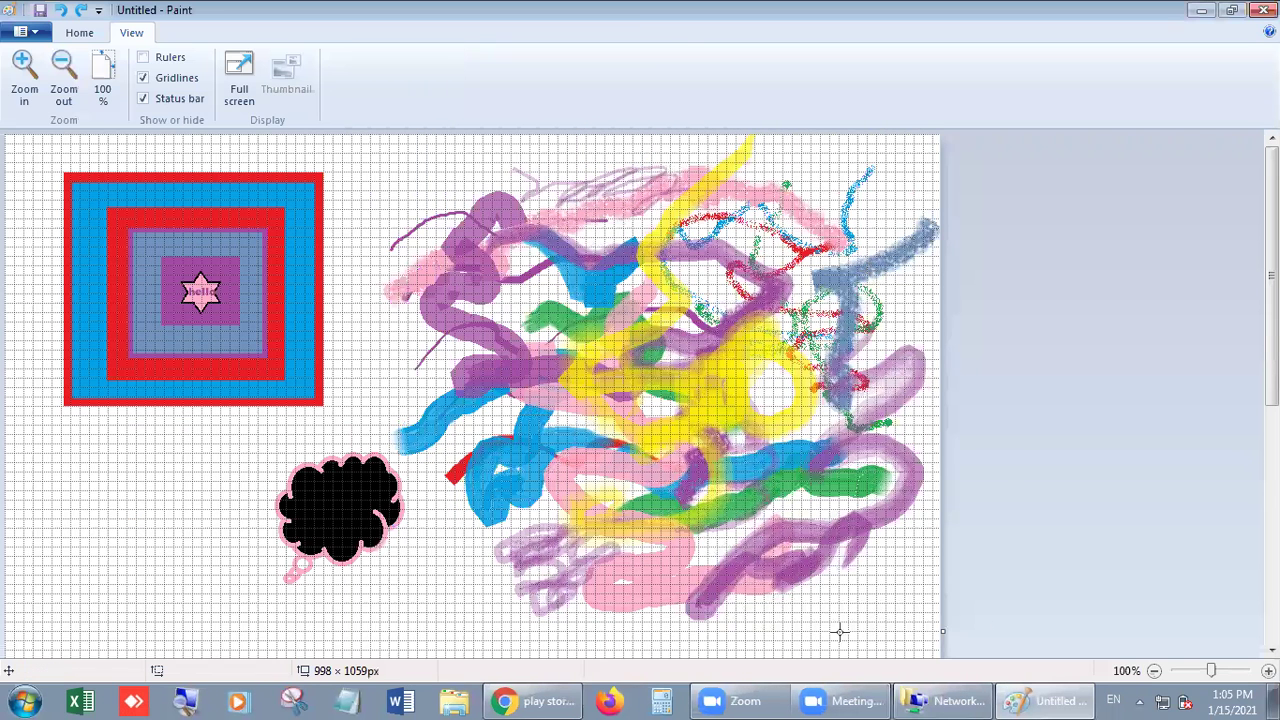